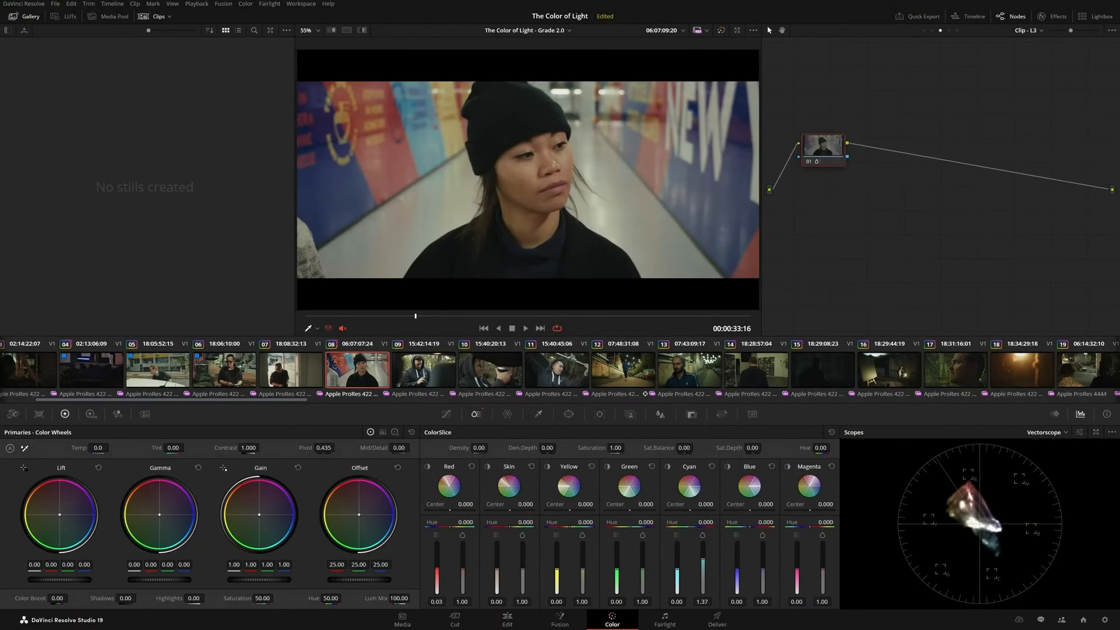
# Set the red slice's density to 0.41 and saturation to 1.78, and shift its hue on the woman's clip.
pyautogui.moveTo(437, 567); pyautogui.dragTo(436, 559)
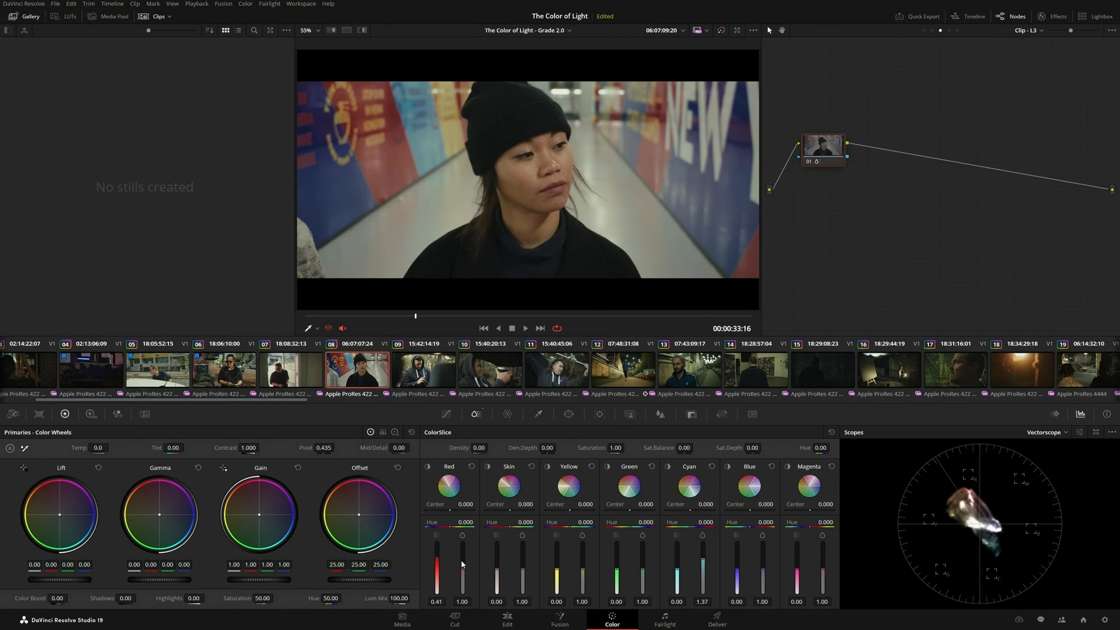
pyautogui.moveTo(462, 572); pyautogui.dragTo(462, 552)
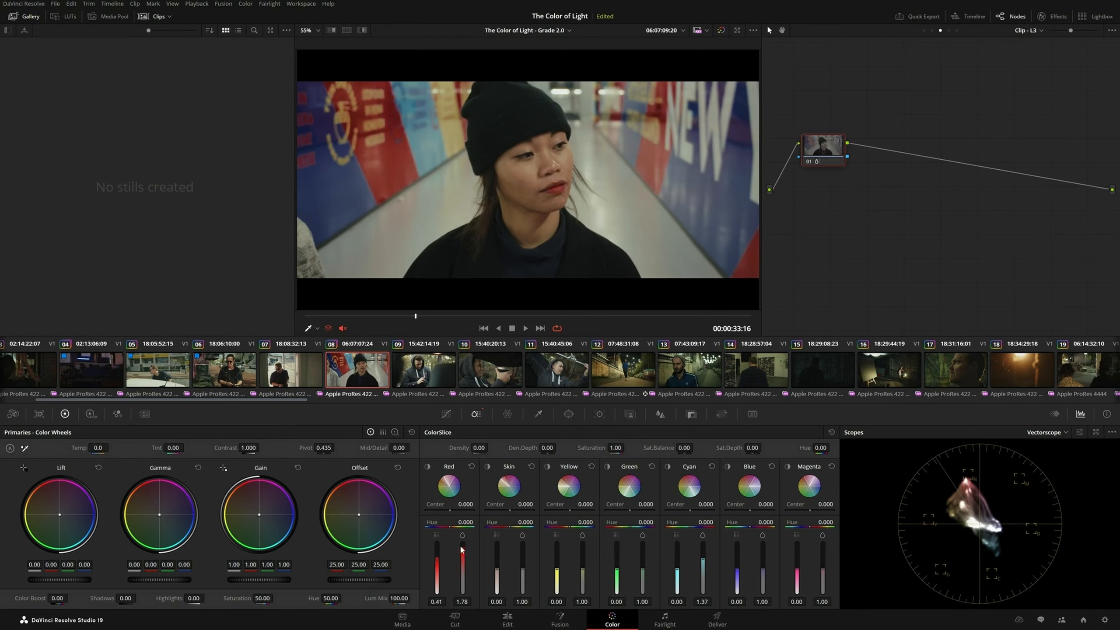
pyautogui.moveTo(447, 527); pyautogui.dragTo(436, 526)
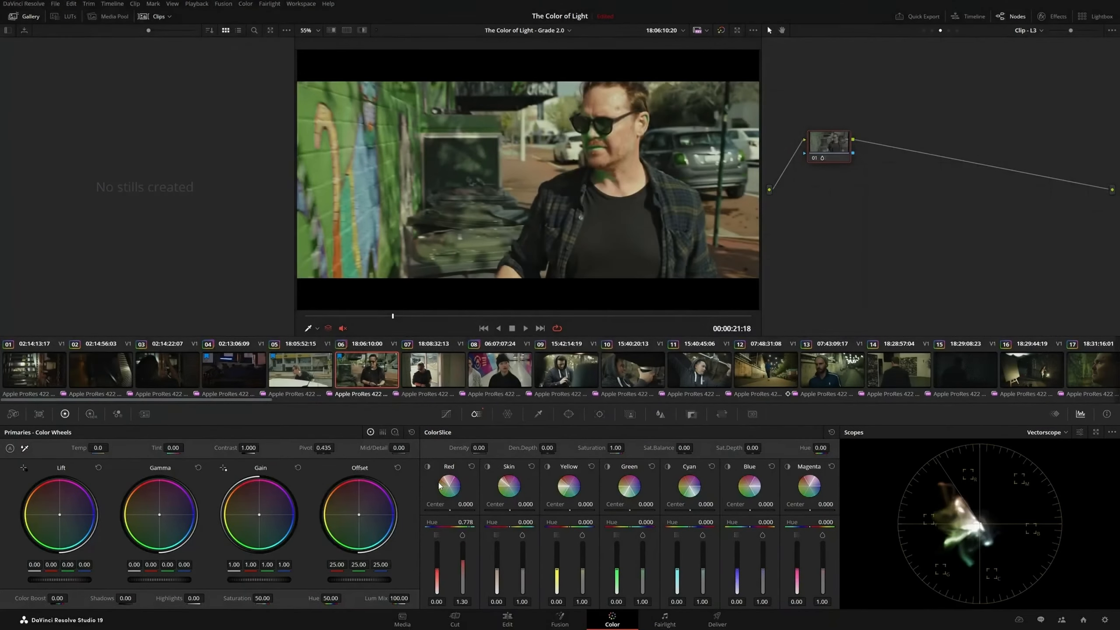
# Set the red slice's center to -0.656 on the sunglasses clip, checking the affected range with the slice highlight.
pyautogui.click(428, 467)
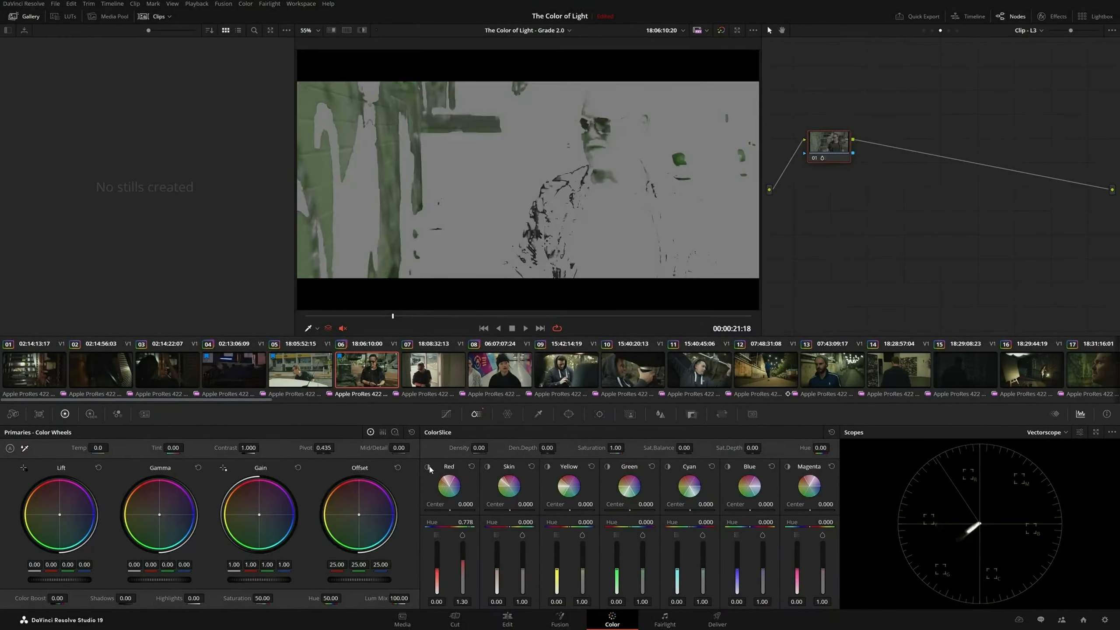
pyautogui.click(427, 467)
pyautogui.moveTo(448, 511); pyautogui.dragTo(434, 510)
pyautogui.click(428, 467)
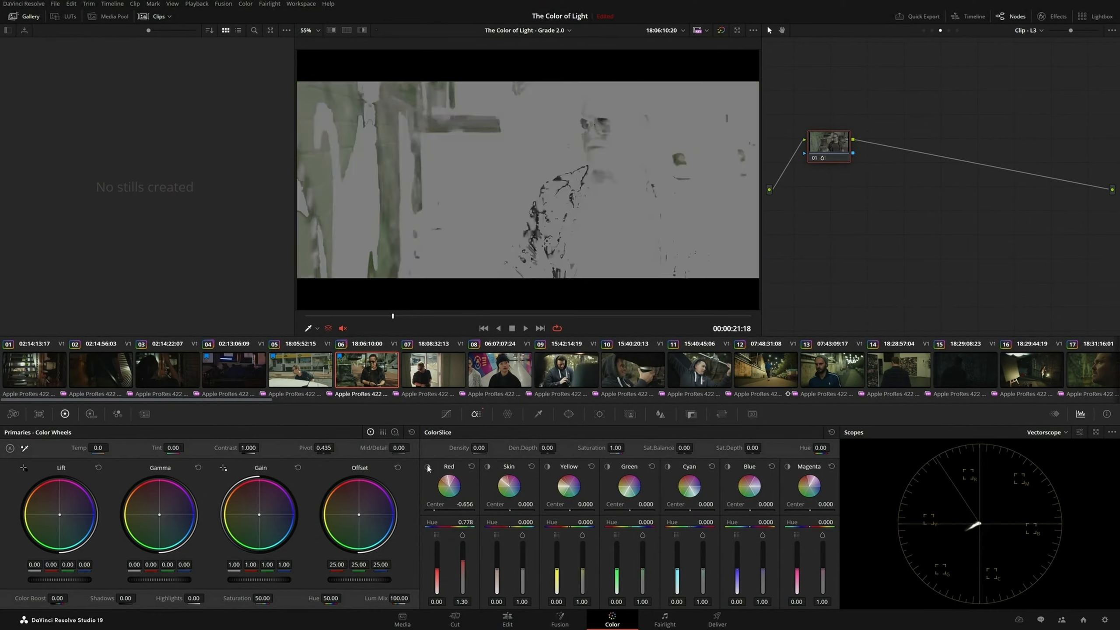
pyautogui.click(428, 466)
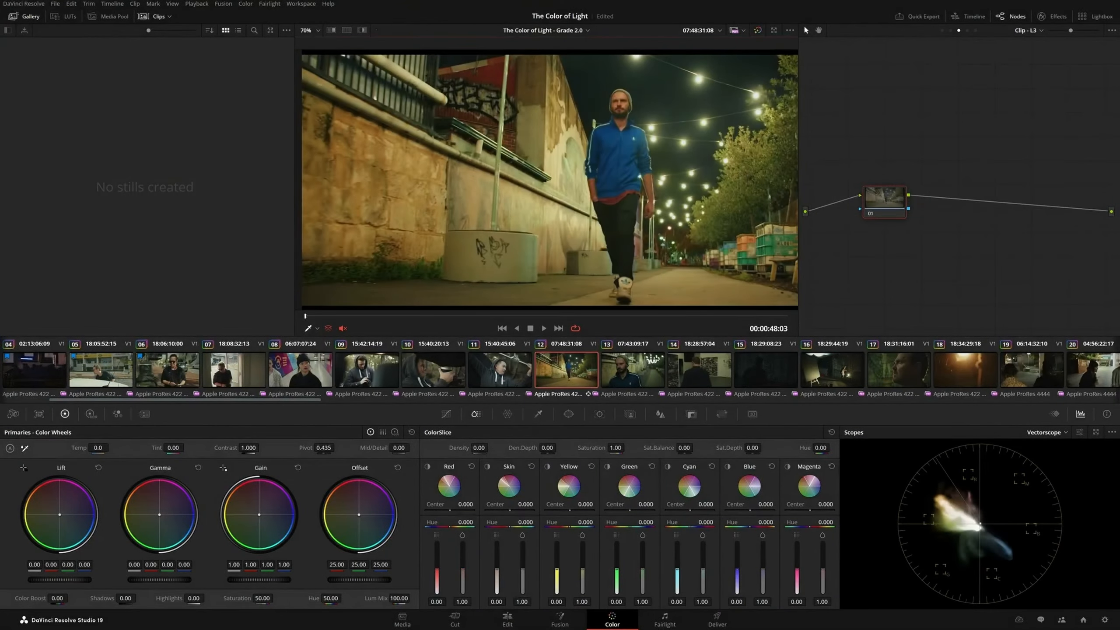
# Adjust the overall ColorSlice density depth on the clip of the man walking under string lights.
pyautogui.moveTo(548, 448); pyautogui.dragTo(532, 448)
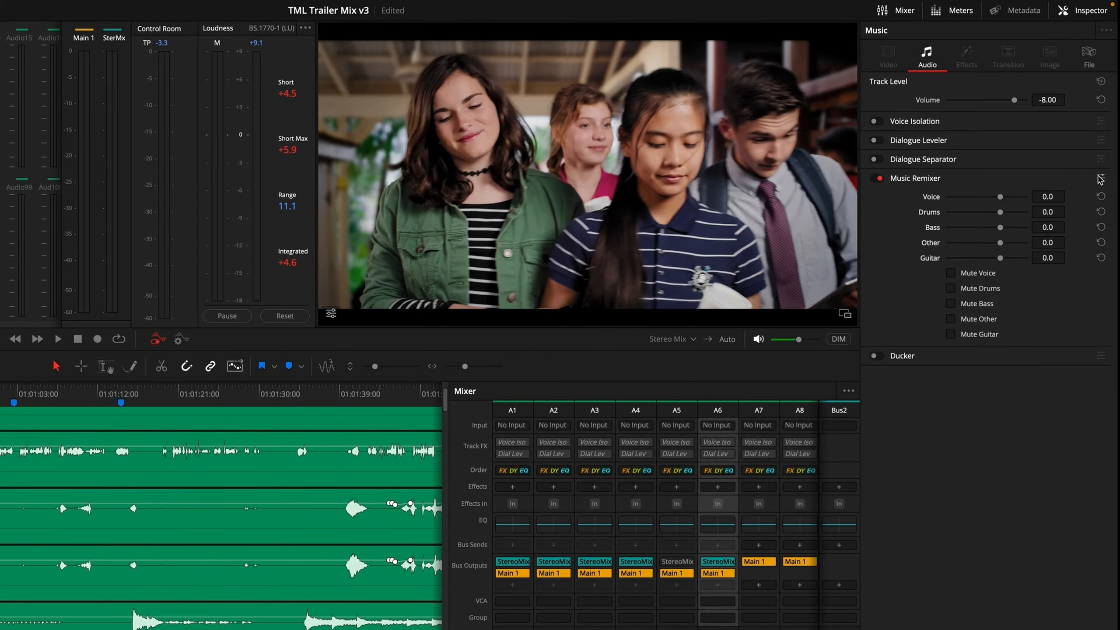
# Open the Music track's Music Remixer controls and, during playback, set Drums to -25.2, Other to -8.2 and Bass to 2.5.
pyautogui.click(1101, 178)
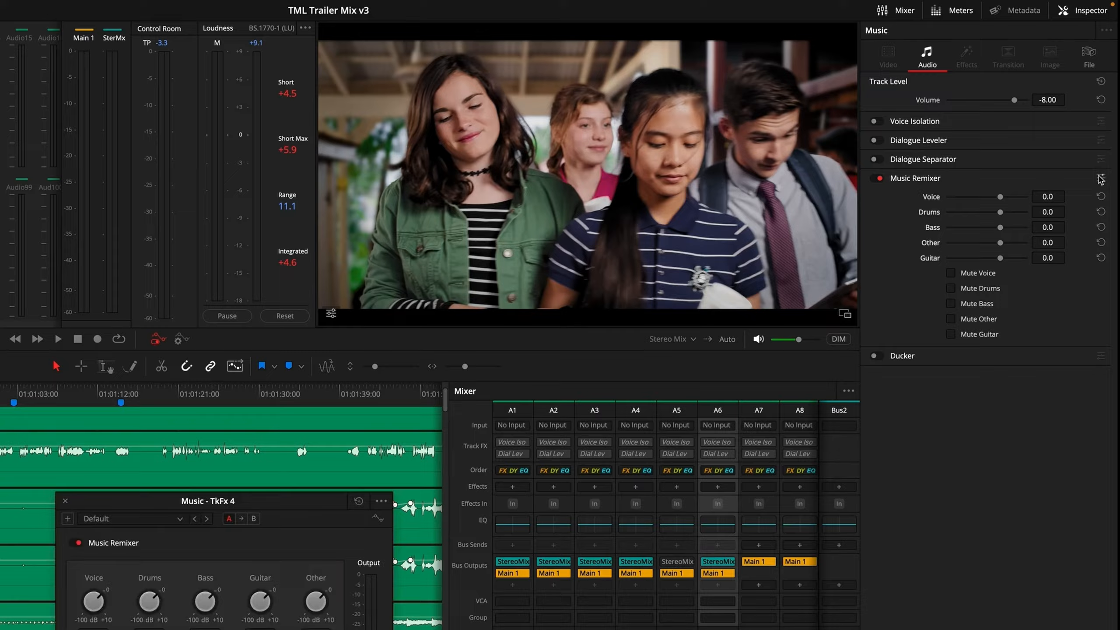
pyautogui.press('space')
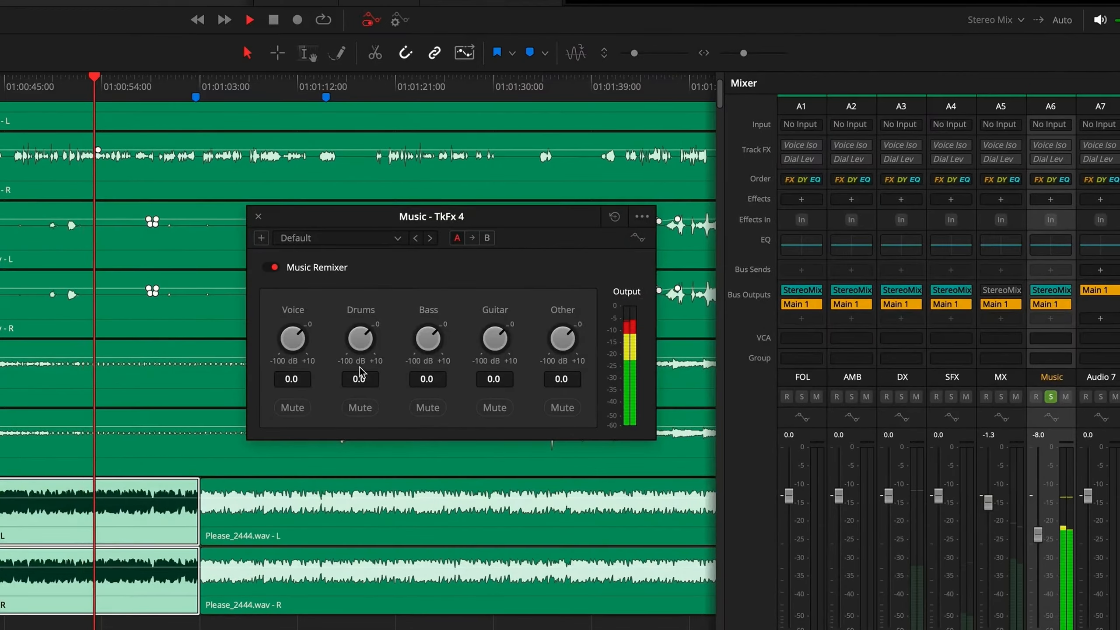
pyautogui.moveTo(149, 602); pyautogui.dragTo(115, 601)
pyautogui.moveTo(320, 345); pyautogui.dragTo(256, 360)
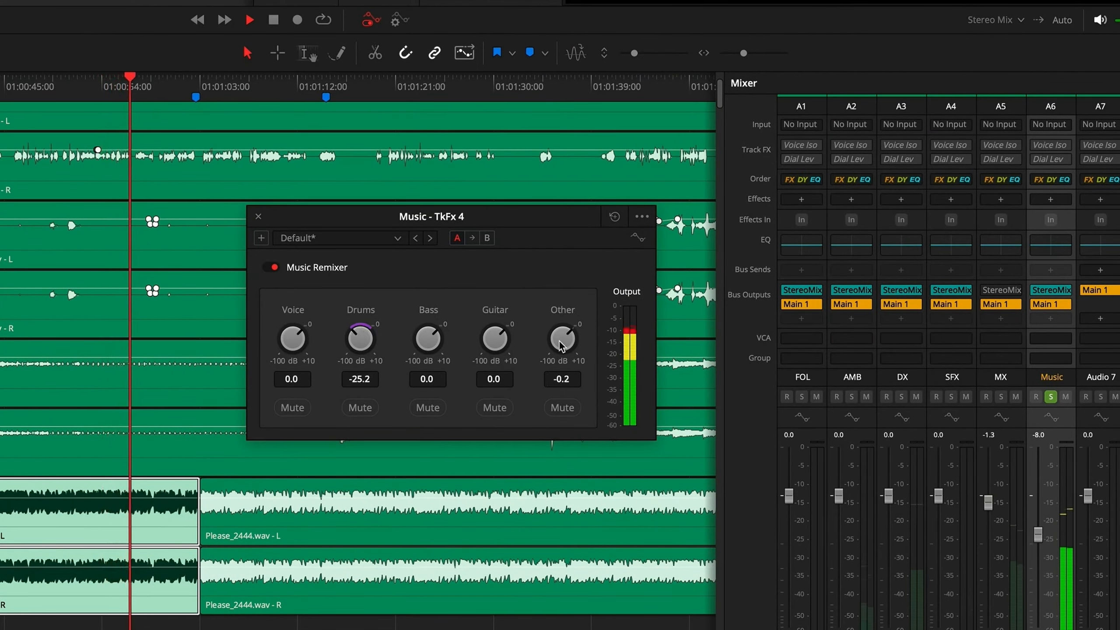
pyautogui.moveTo(562, 339); pyautogui.dragTo(464, 350)
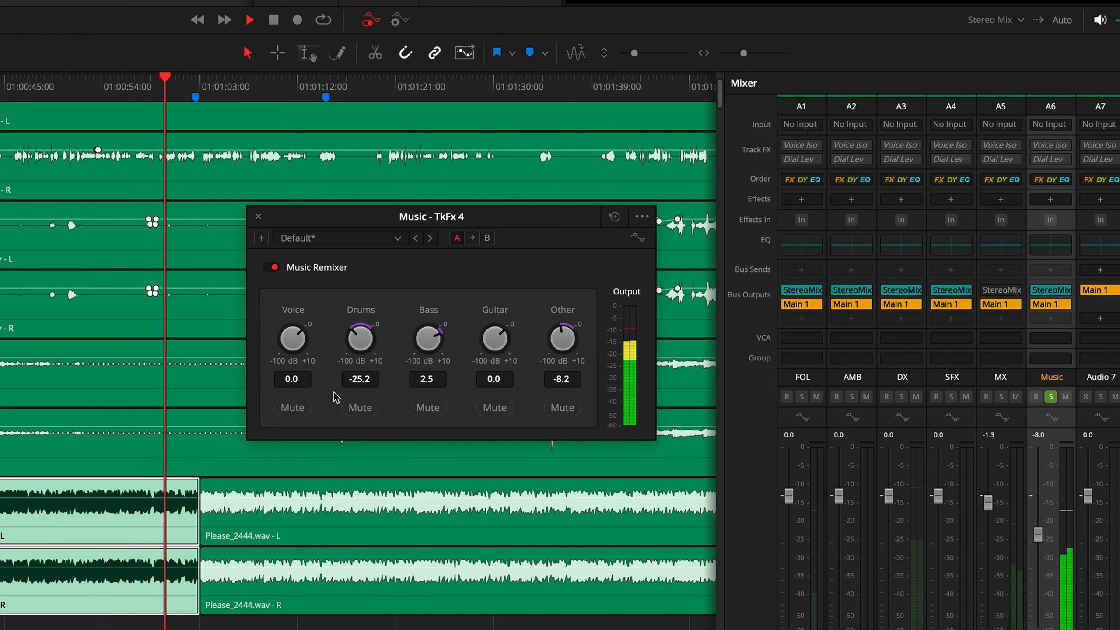
# Audition the music with the Voice stem muted, raise the Drums level and unmute the Voice.
pyautogui.click(301, 407)
pyautogui.click(637, 238)
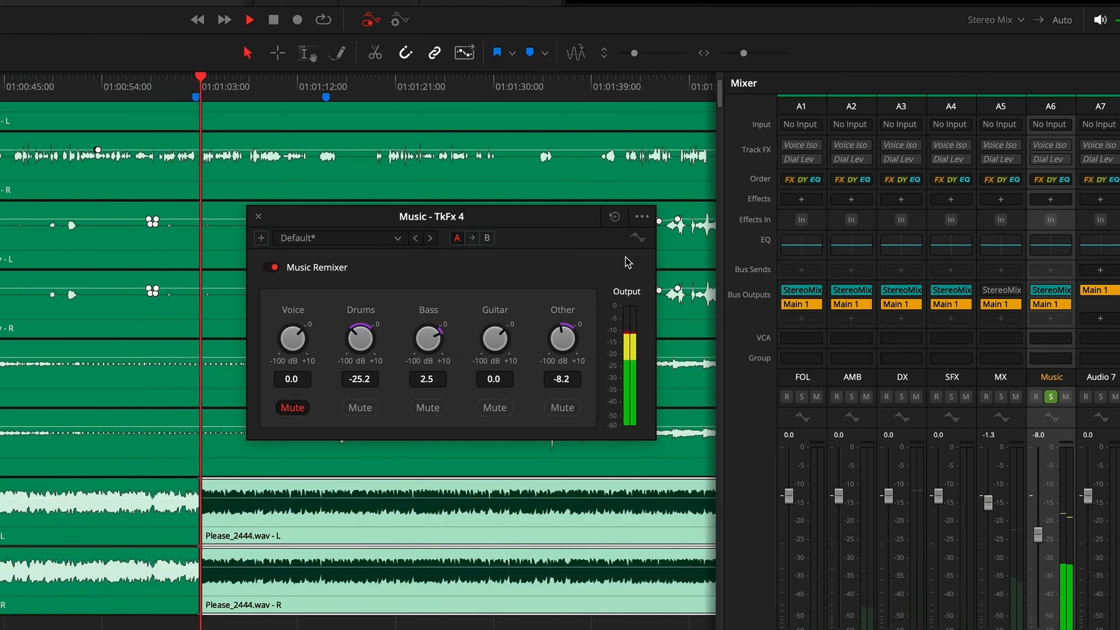
pyautogui.moveTo(367, 339); pyautogui.dragTo(480, 338)
pyautogui.click(292, 407)
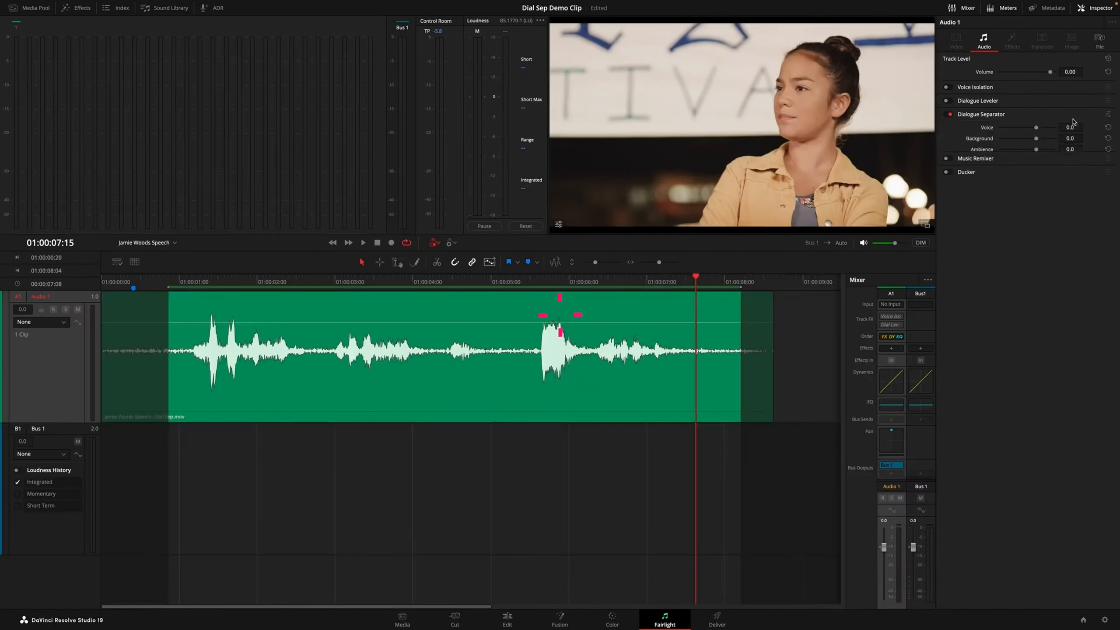
# Open the Dialogue Separator controls for Audio 1 and audition playback with Background and Ambience muted in turn.
pyautogui.click(1108, 115)
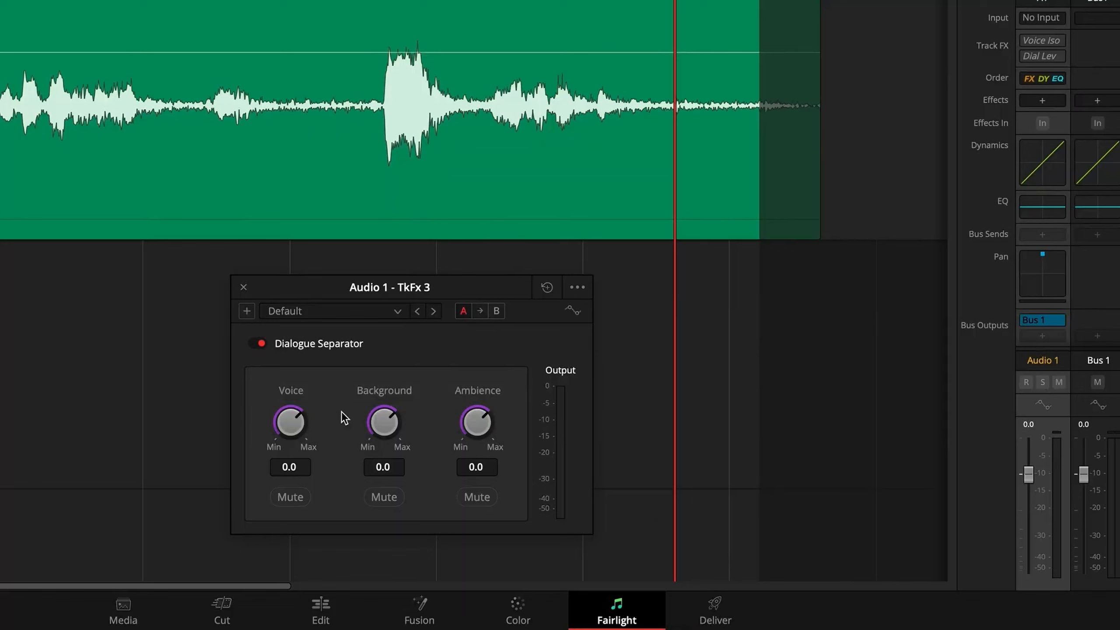
pyautogui.press('space')
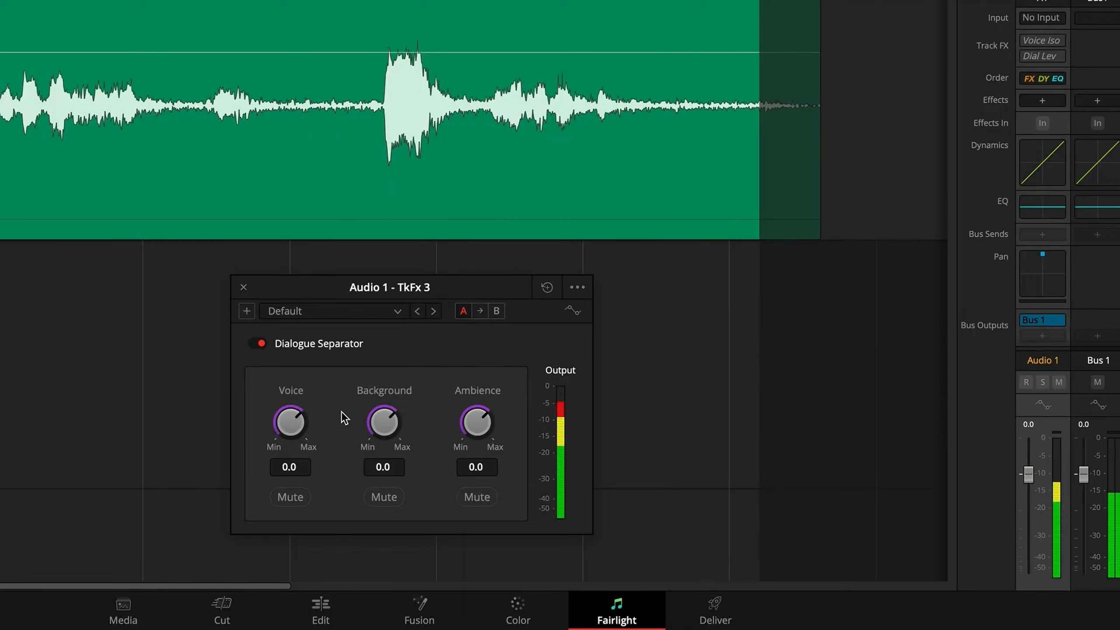
pyautogui.click(369, 501)
pyautogui.click(368, 501)
pyautogui.click(467, 498)
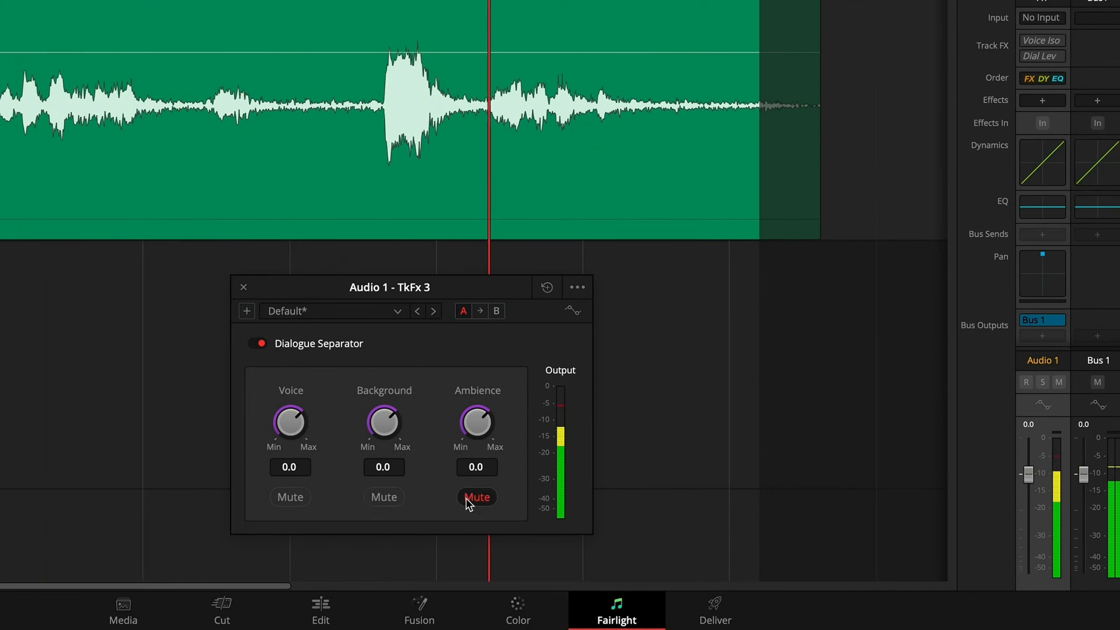
pyautogui.click(468, 498)
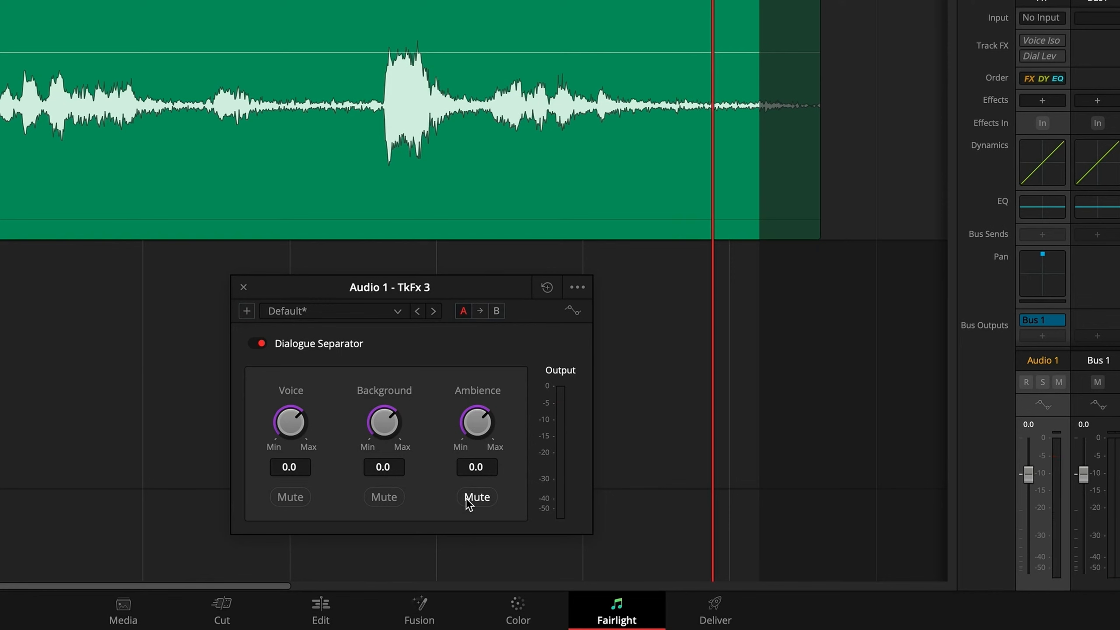
# Lower the Dialogue Separator's Background level to -48.4 and adjust its Ambience level.
pyautogui.moveTo(388, 423); pyautogui.dragTo(241, 417)
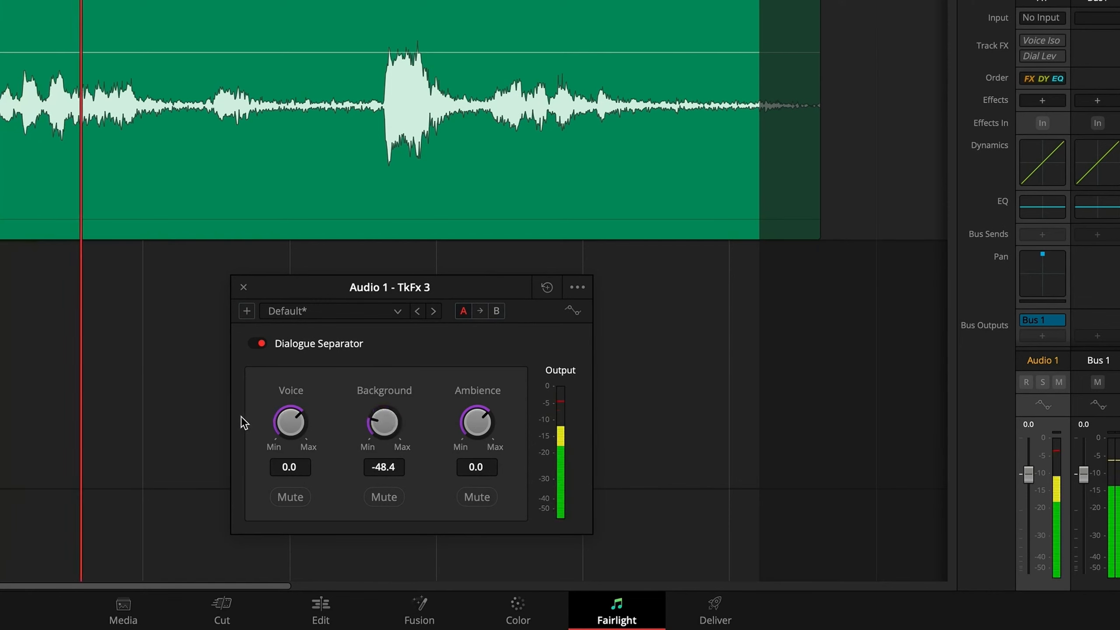
pyautogui.moveTo(476, 422); pyautogui.dragTo(649, 483)
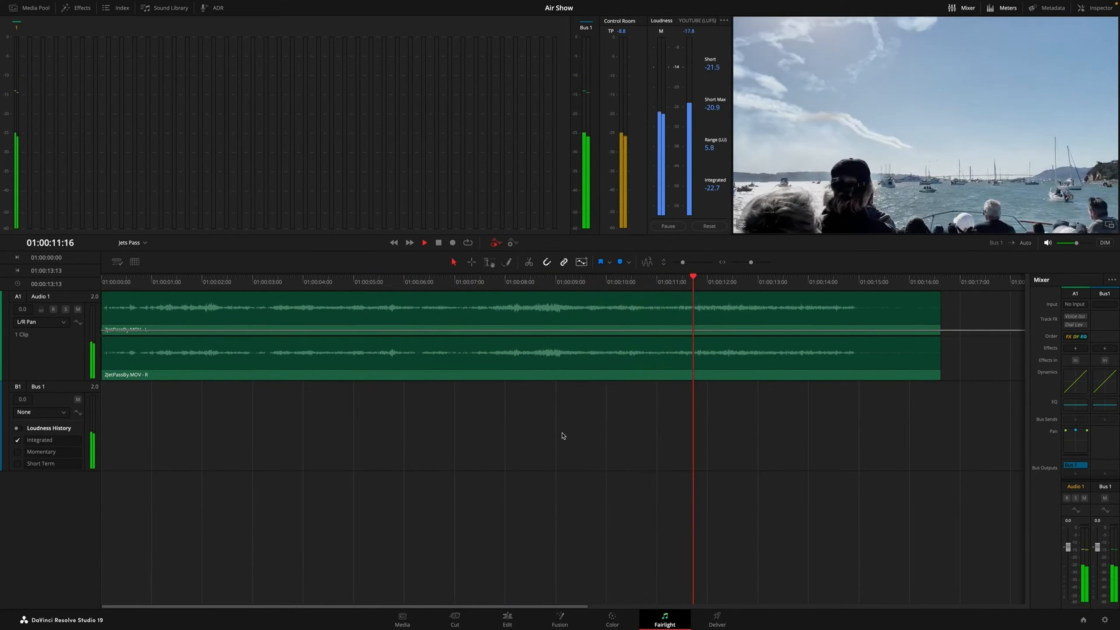
# Stop playback, select the Audio 1 track at the timeline start and show the tracker controls in the viewer.
pyautogui.press('space')
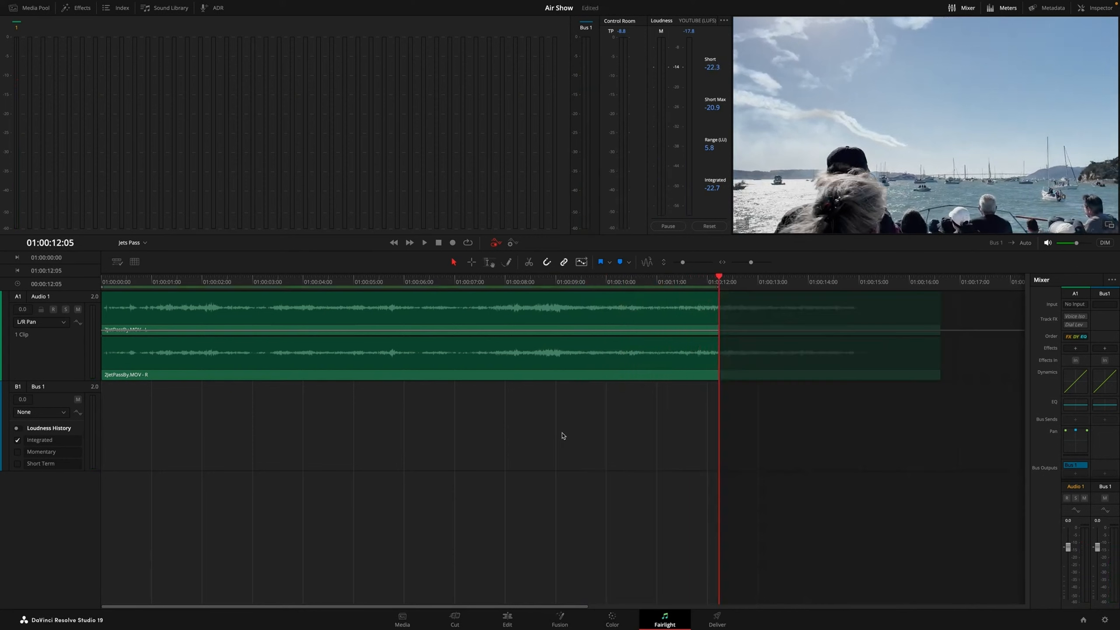
pyautogui.click(70, 354)
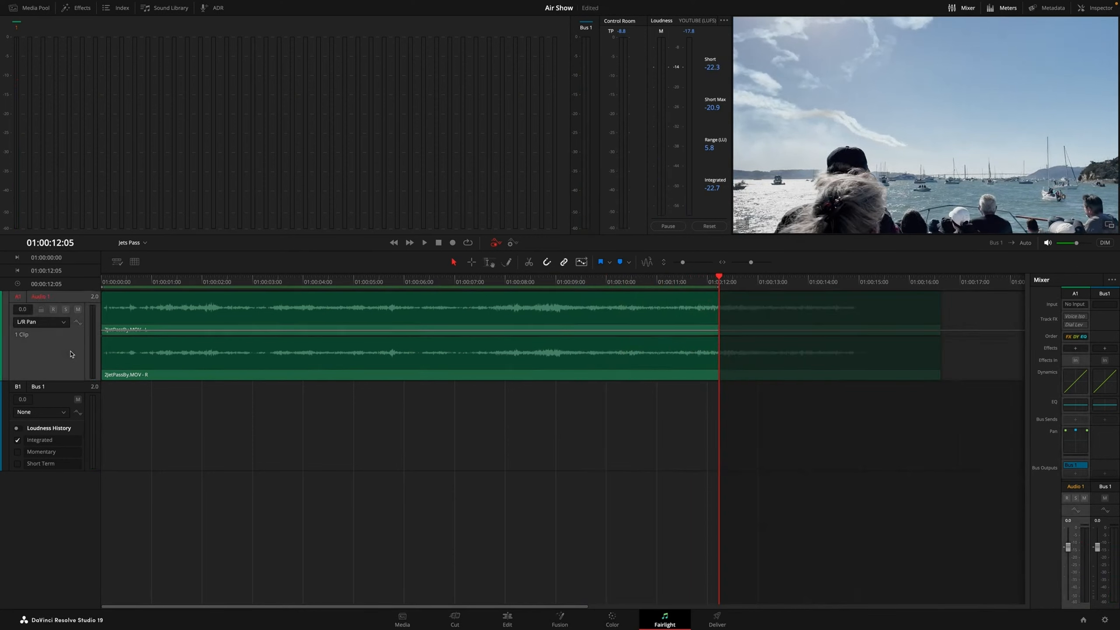
pyautogui.press('Home')
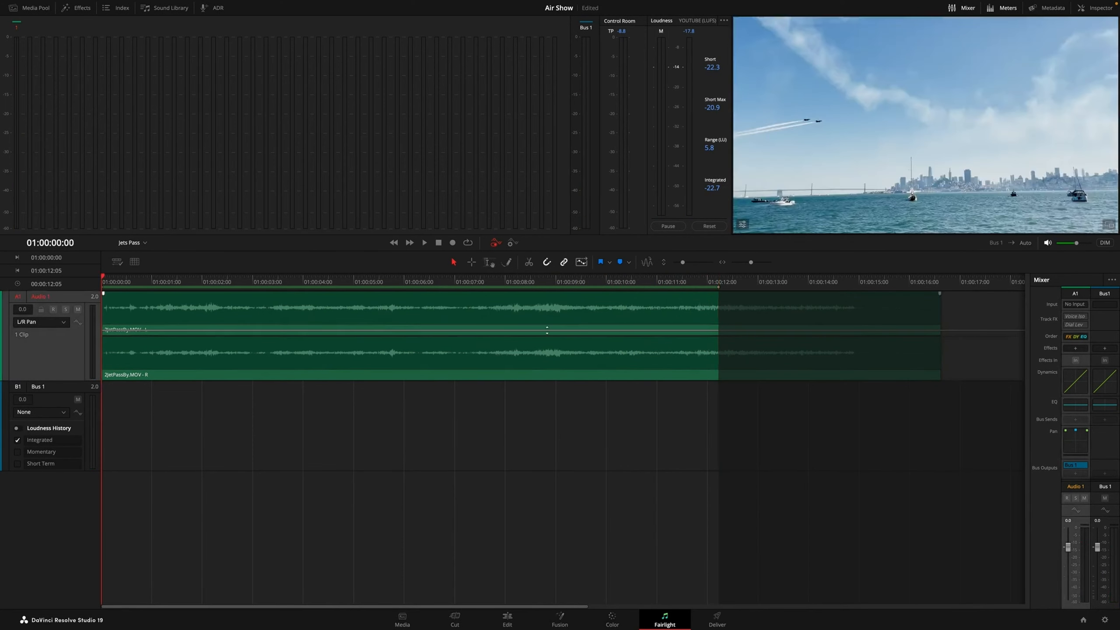
pyautogui.click(742, 226)
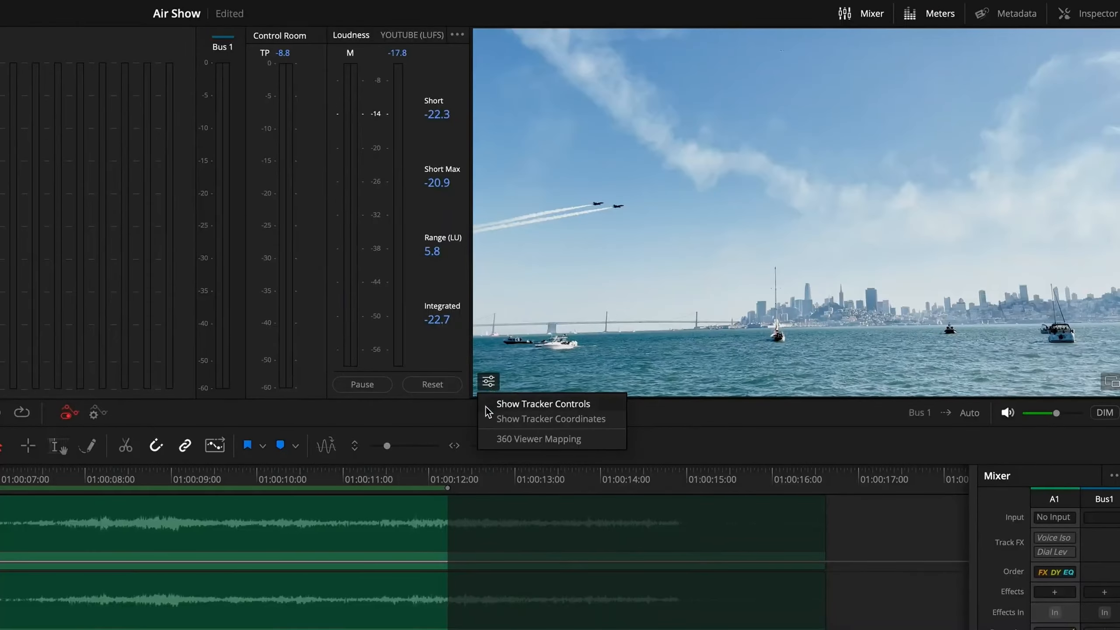
pyautogui.click(728, 254)
pyautogui.click(493, 392)
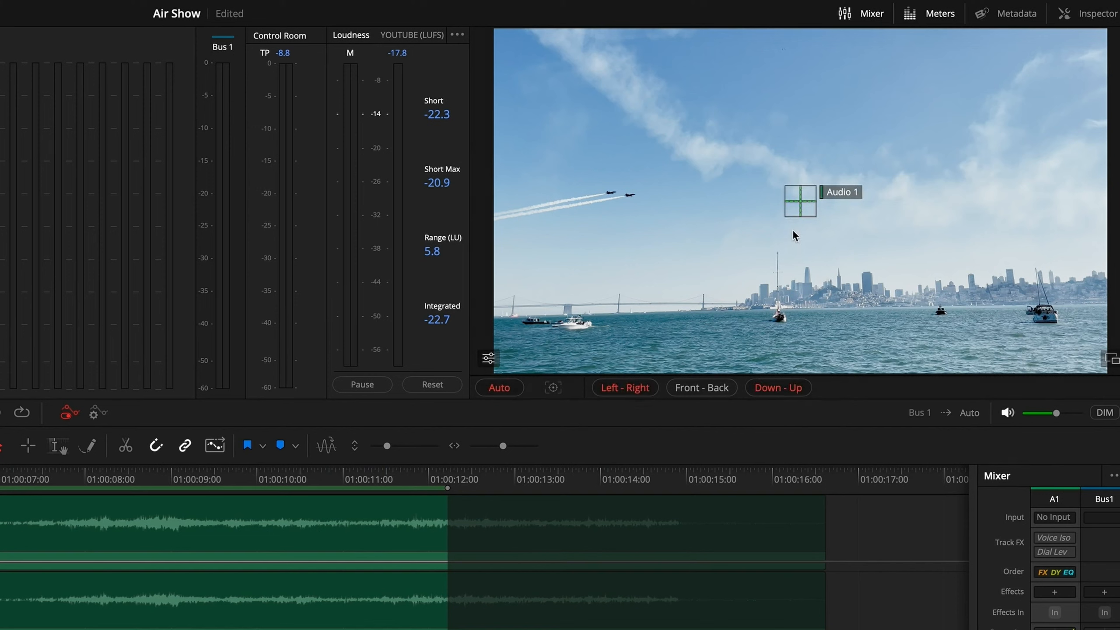
# Place the Audio 1 tracker on the leading jet, track it to generate pan automation and play the result.
pyautogui.moveTo(802, 200); pyautogui.dragTo(629, 195)
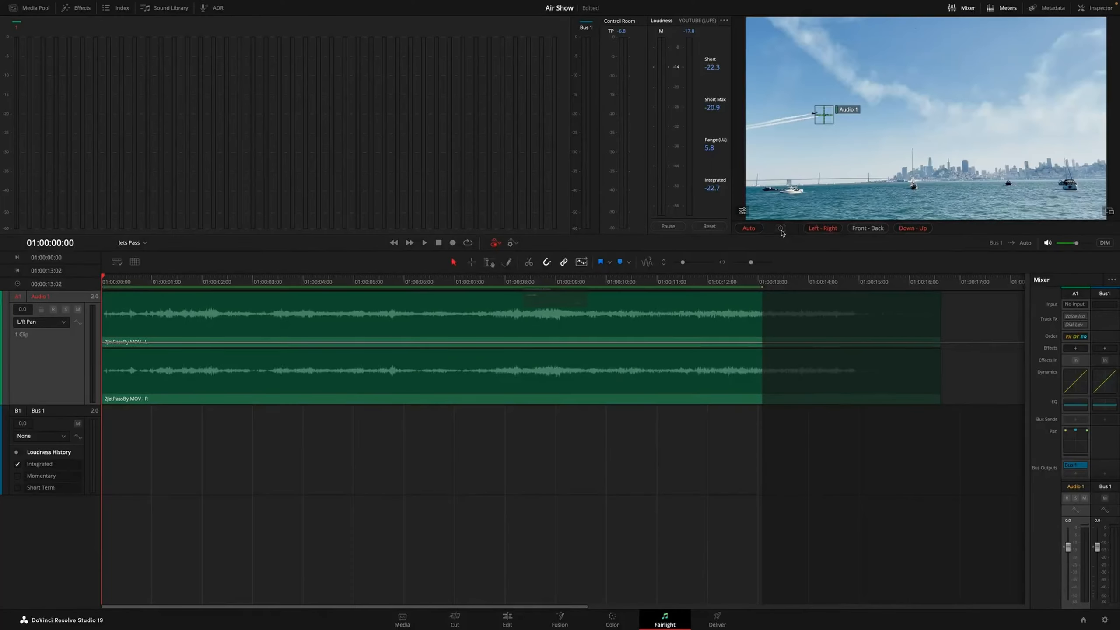
pyautogui.click(780, 229)
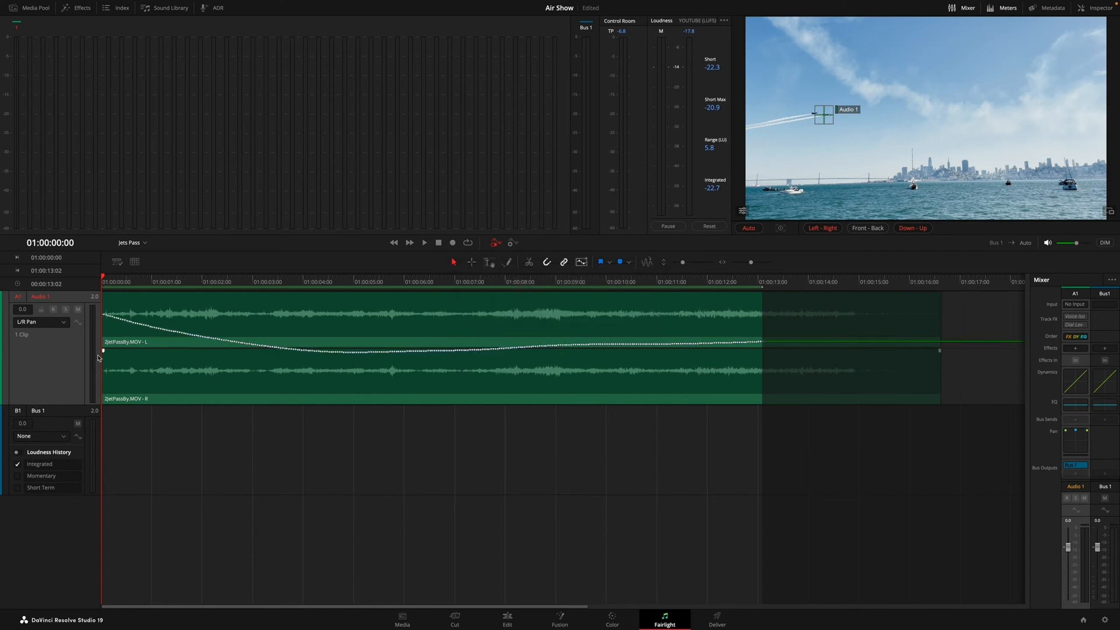
pyautogui.press('space')
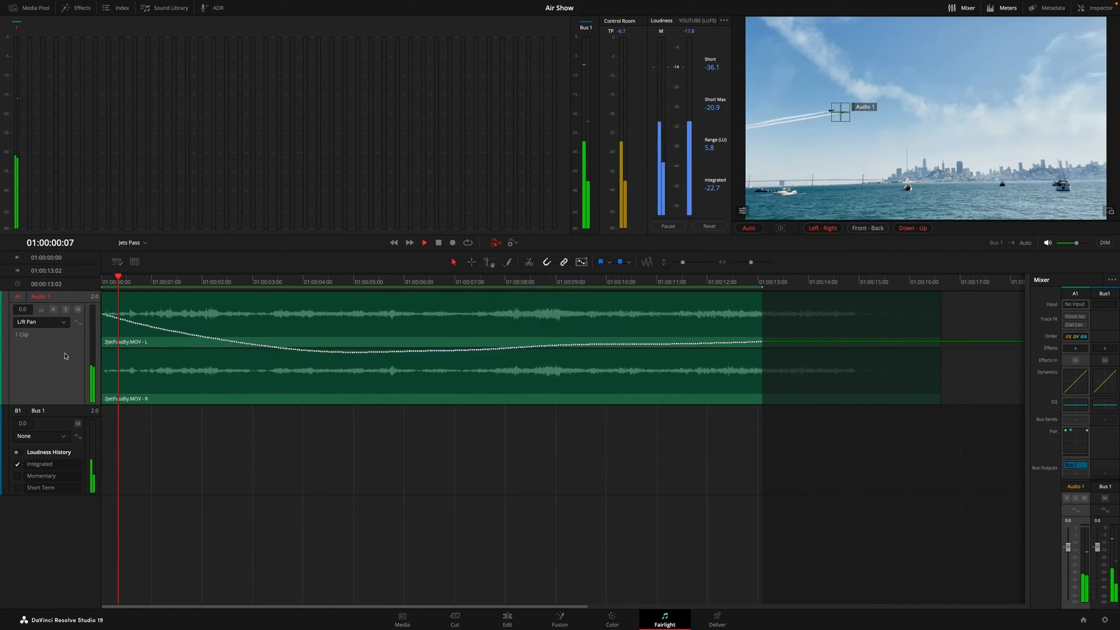
# Display the U/D Pan automation curve on the Audio 1 track.
pyautogui.click(53, 321)
pyautogui.moveTo(53, 359)
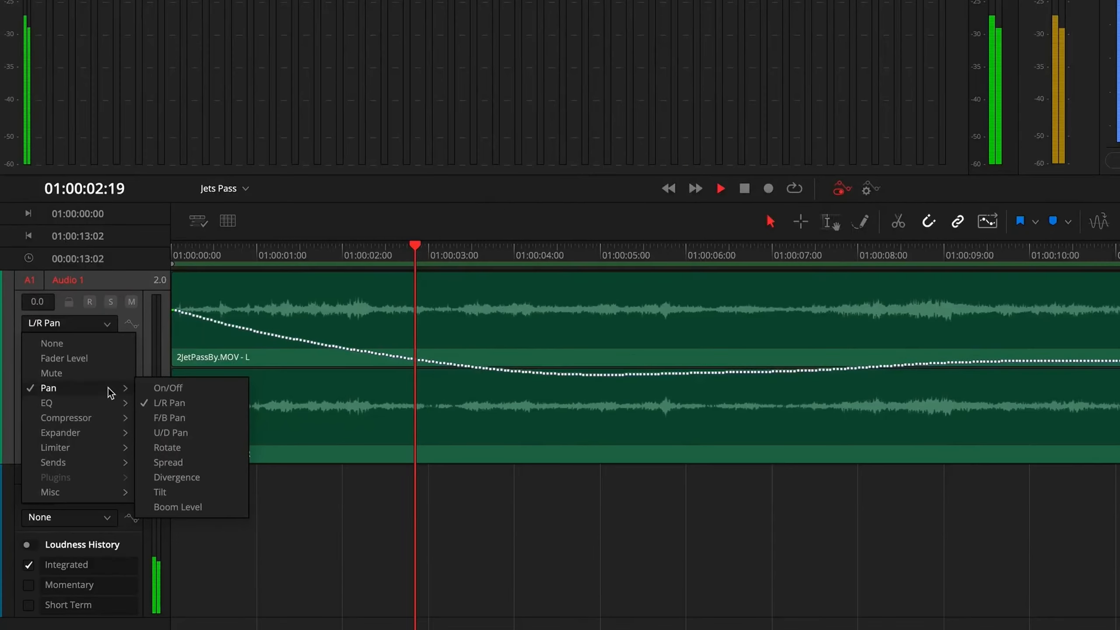
pyautogui.click(159, 432)
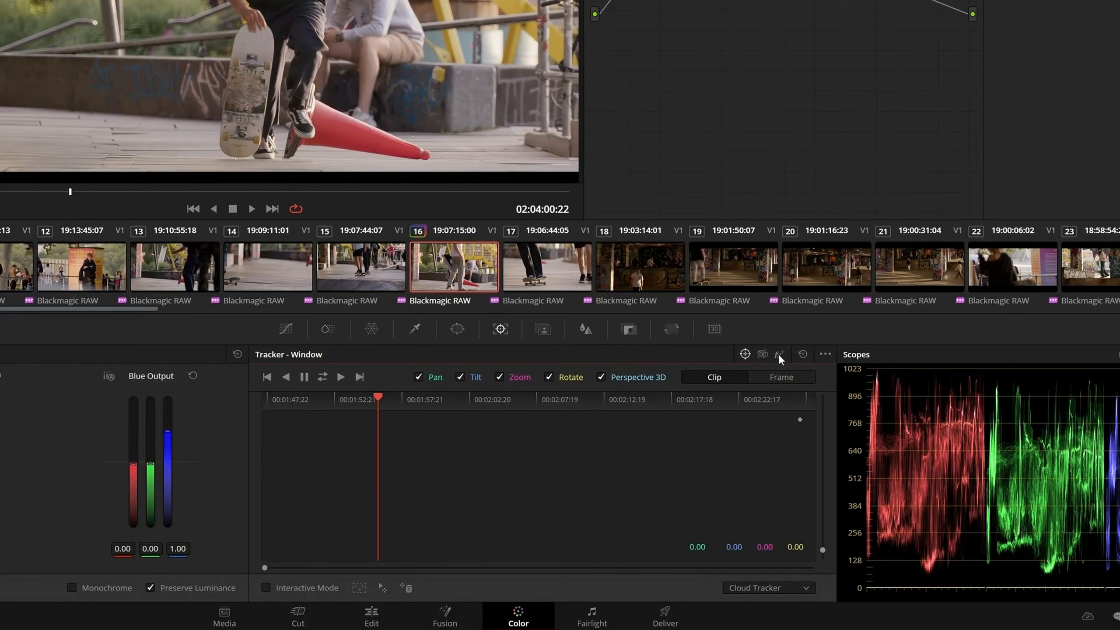
# Switch the skateboard clip's tracker to FX mode, set its type to IntelliTrack and track forward and in reverse.
pyautogui.click(779, 354)
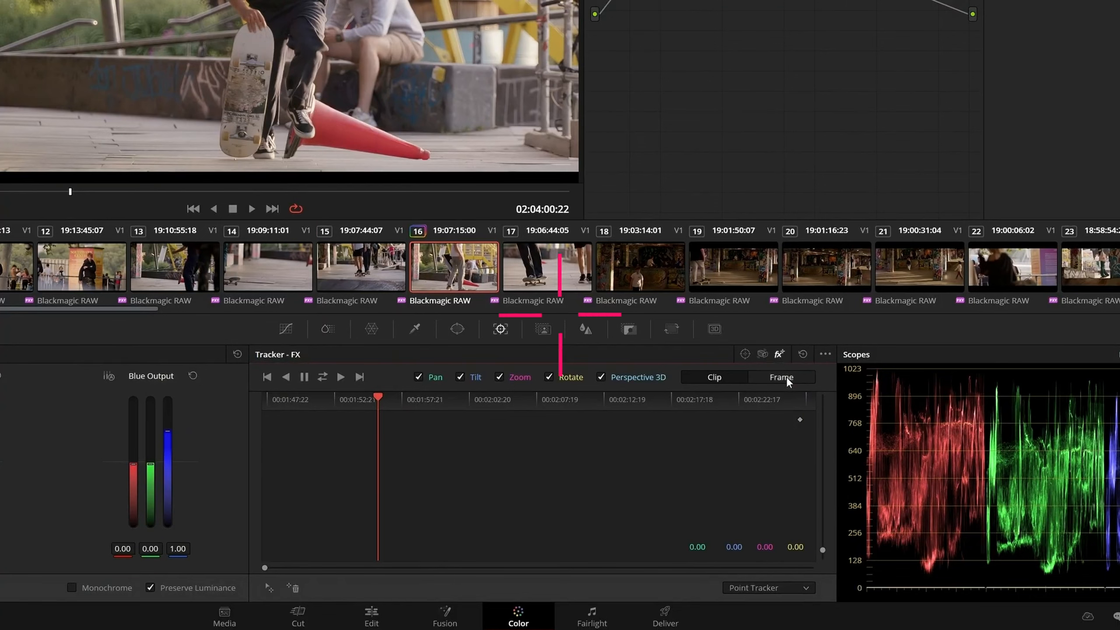
pyautogui.click(779, 583)
pyautogui.click(750, 617)
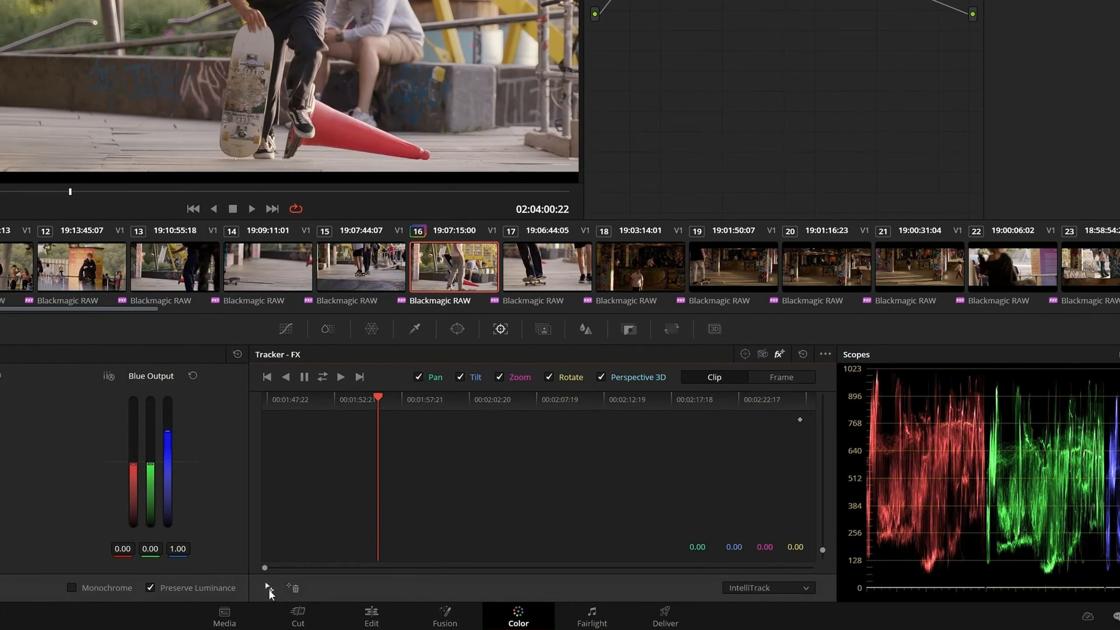
pyautogui.click(322, 376)
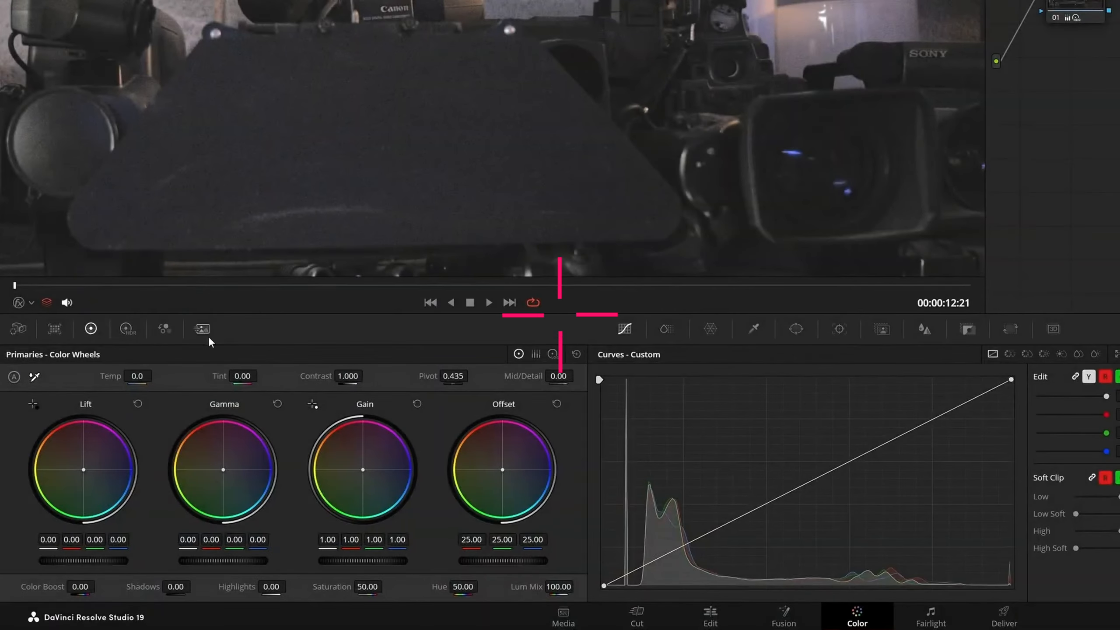
# Show the Motion Effects controls for the camera clip and set the Spatial NR mode to UltraNR.
pyautogui.click(145, 413)
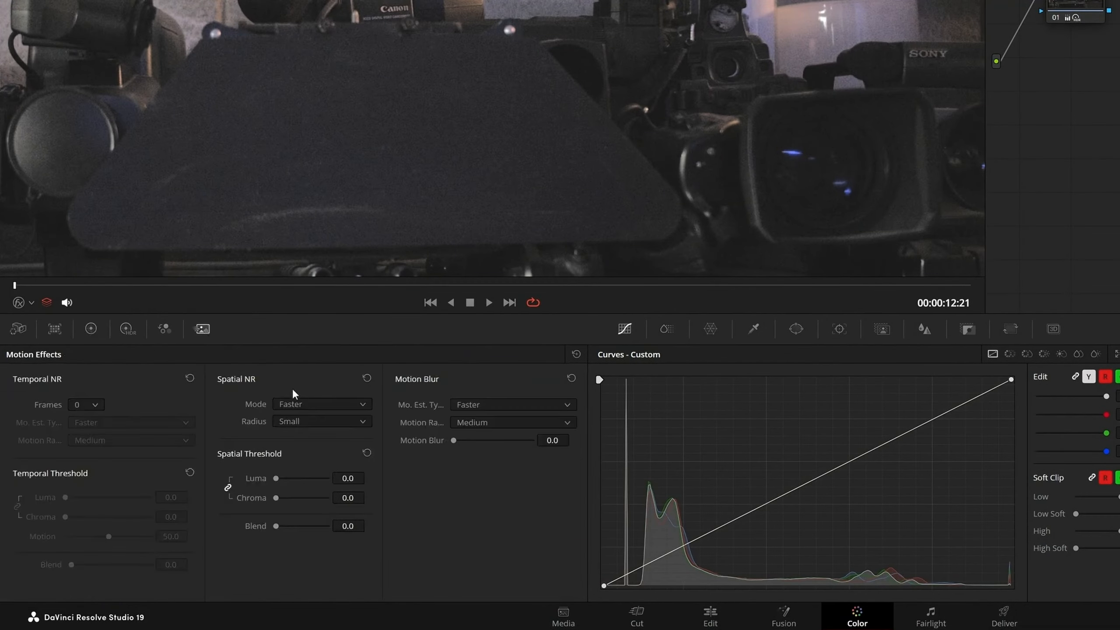
pyautogui.click(313, 402)
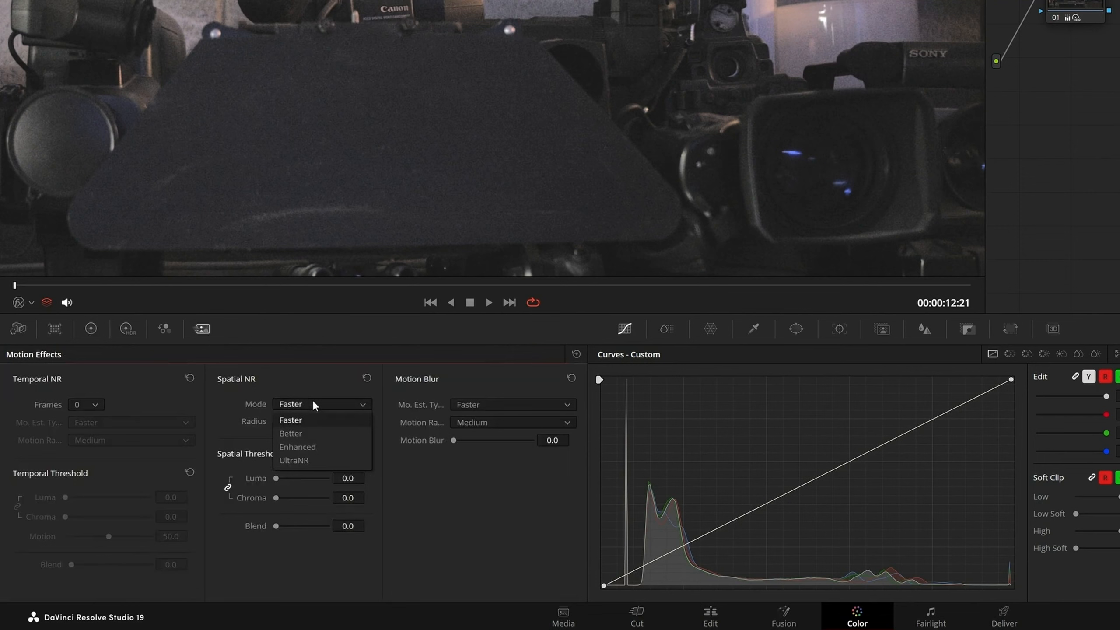
pyautogui.click(325, 461)
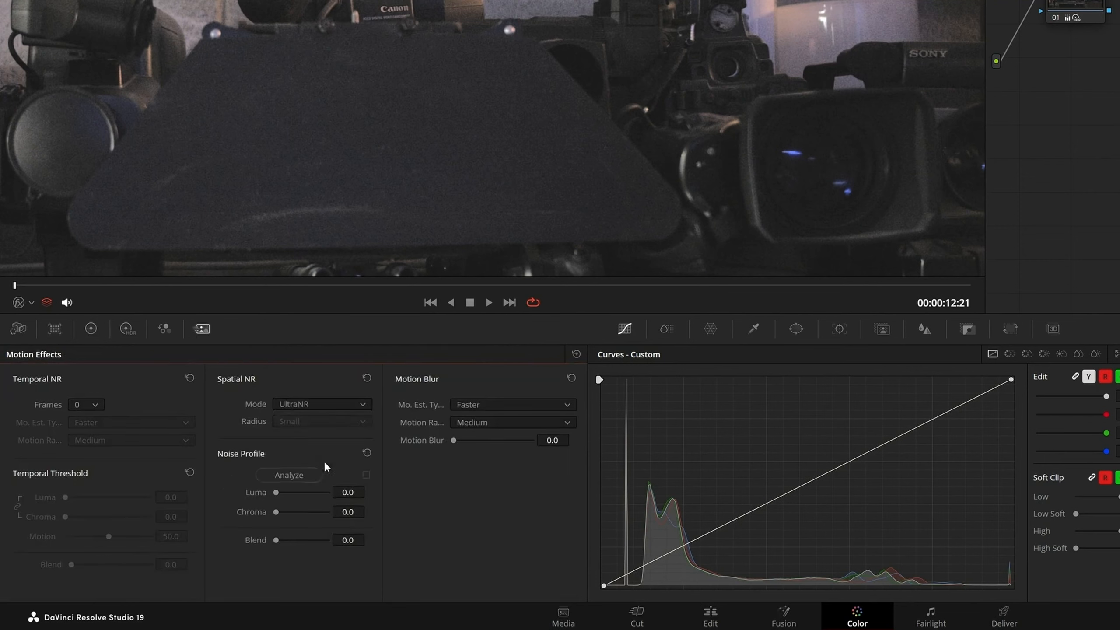
# Analyze the clip's UltraNR noise profile and move the enlarged sample box onto the dark matte box.
pyautogui.click(313, 473)
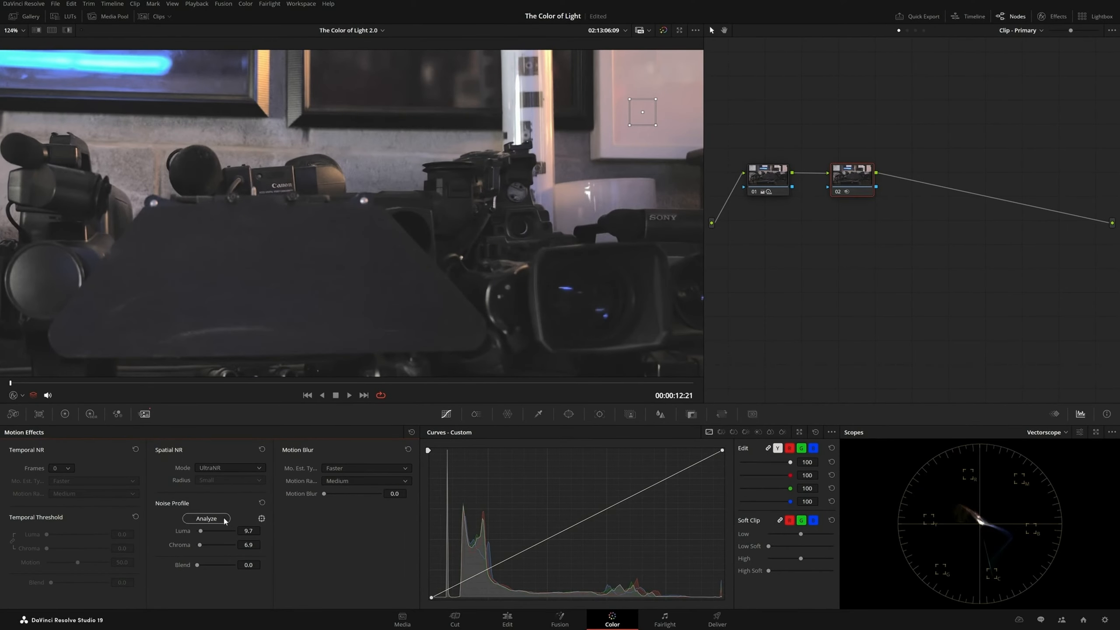
pyautogui.moveTo(640, 118); pyautogui.dragTo(297, 304)
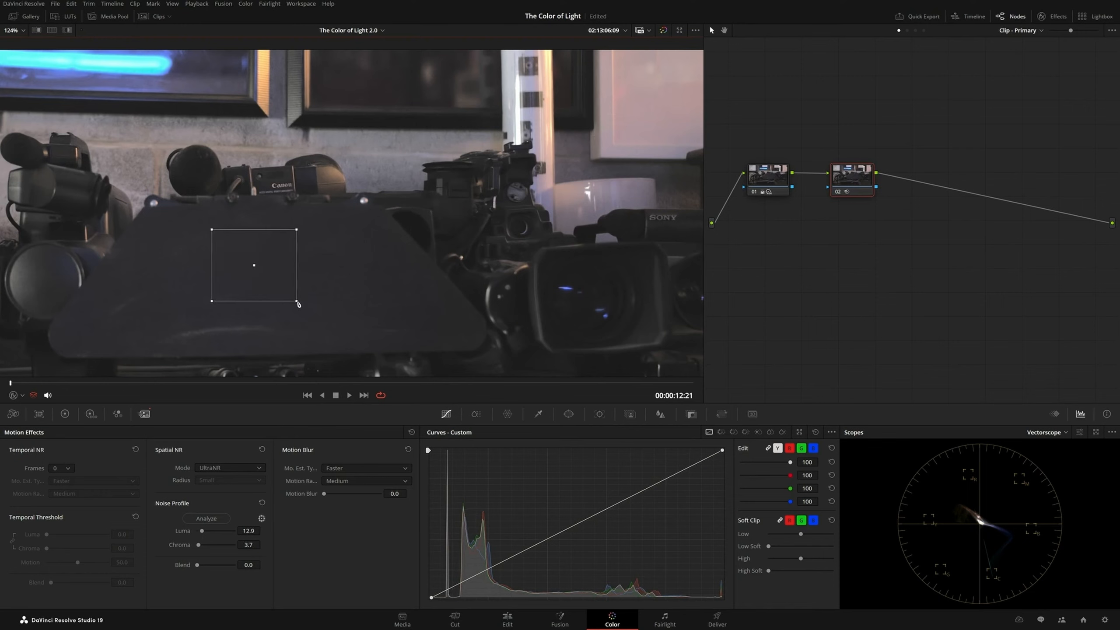
pyautogui.scroll(3, 298, 304)
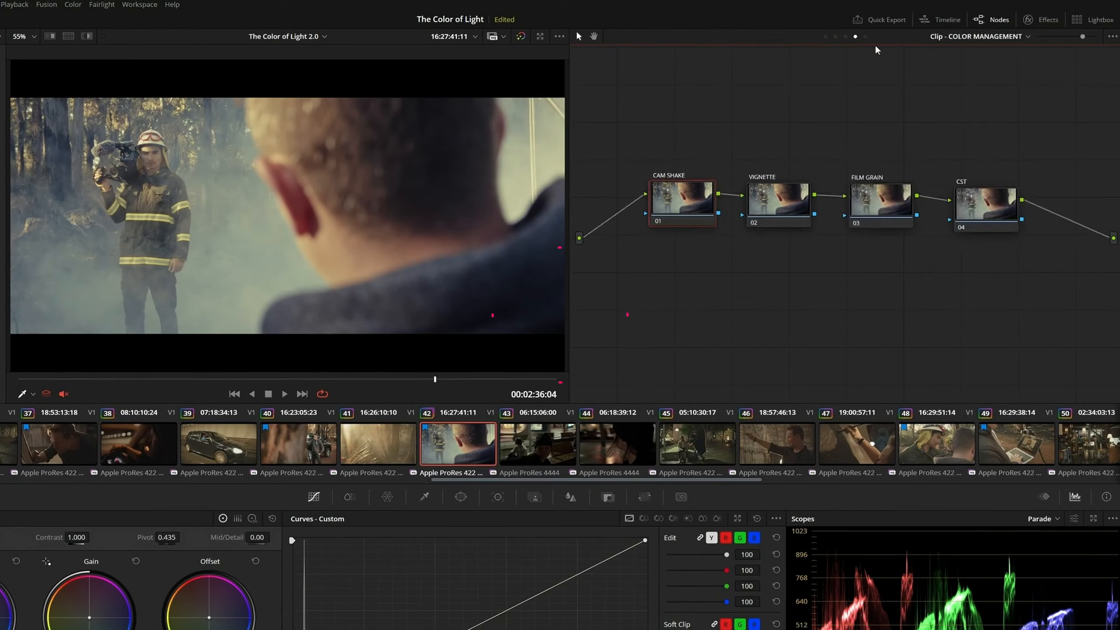
# Set the project's Node Stack Layers to 4, save the settings and display the clip's L4 node graph.
pyautogui.click(1027, 37)
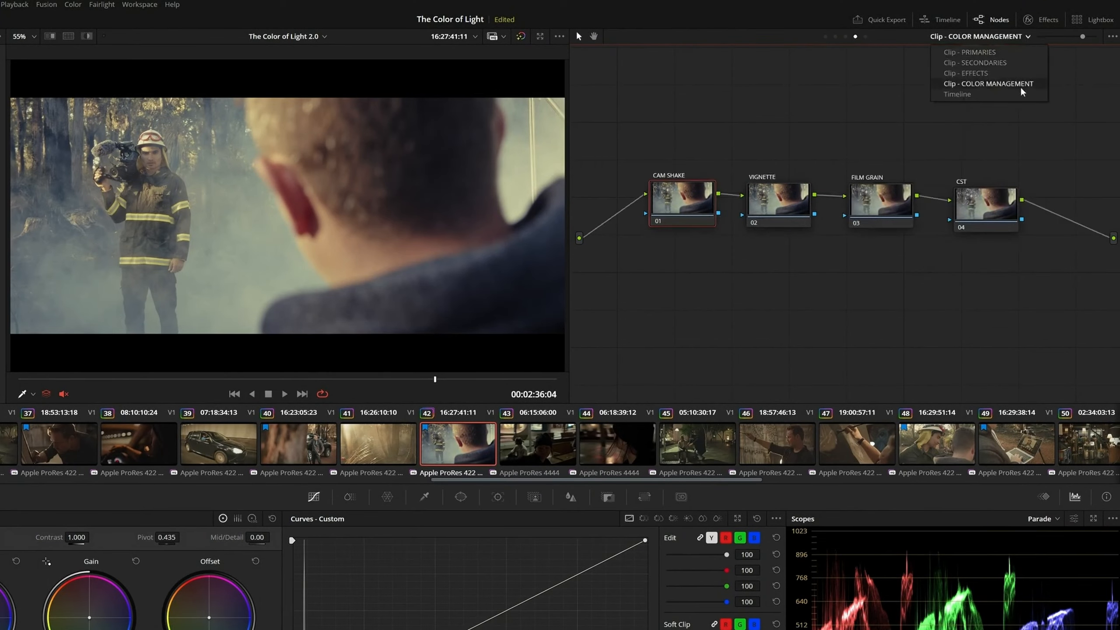
pyautogui.click(1034, 118)
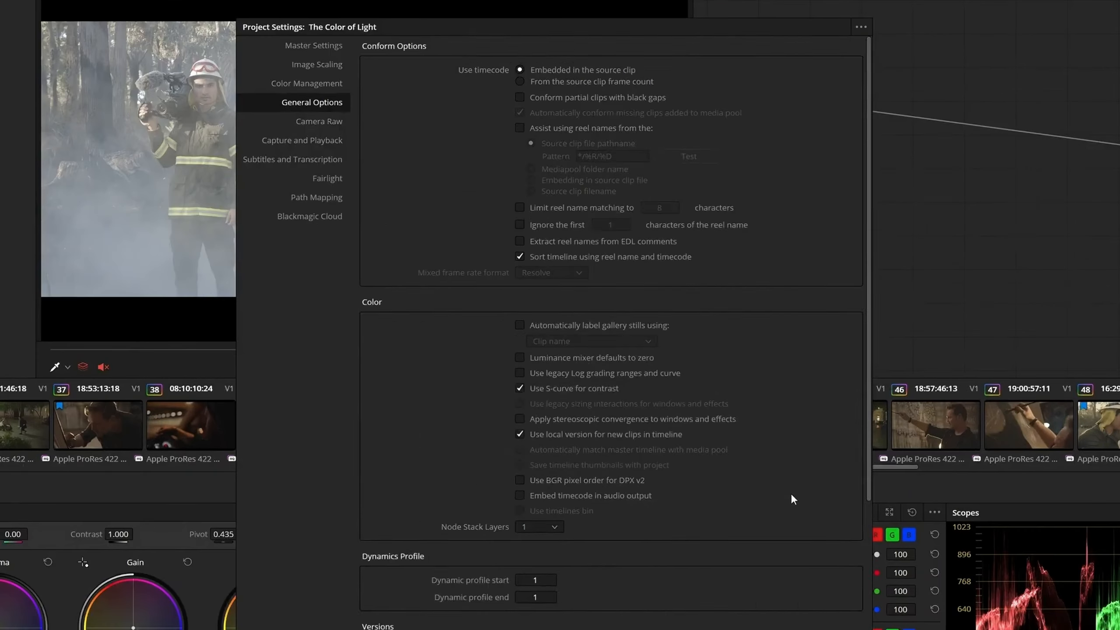
pyautogui.scroll(-3, 740, 350)
pyautogui.click(606, 305)
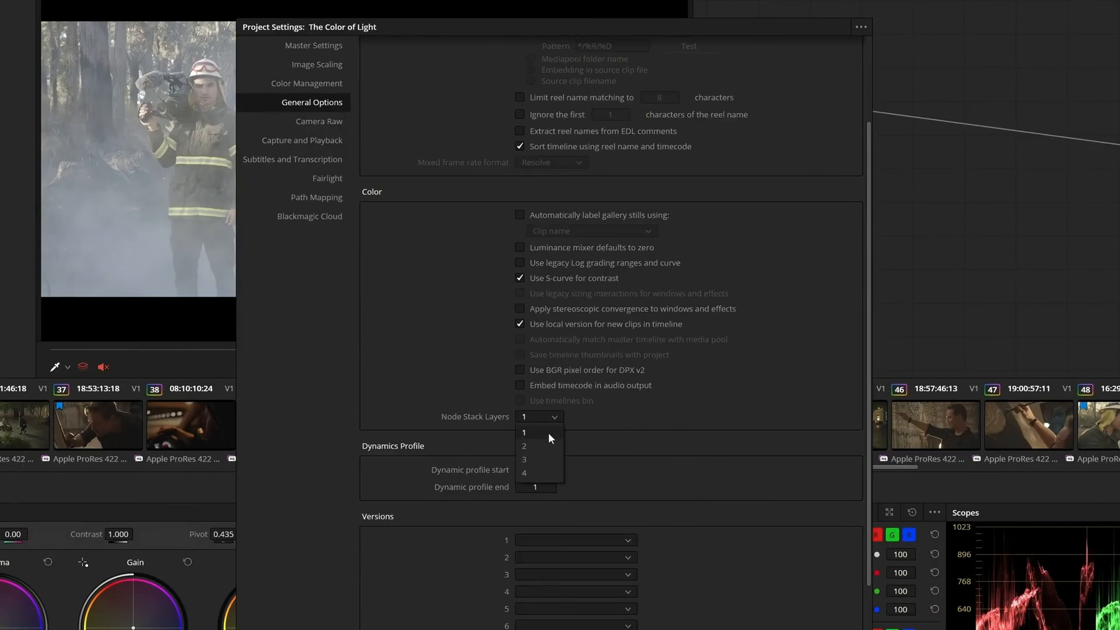
pyautogui.click(535, 468)
pyautogui.click(750, 534)
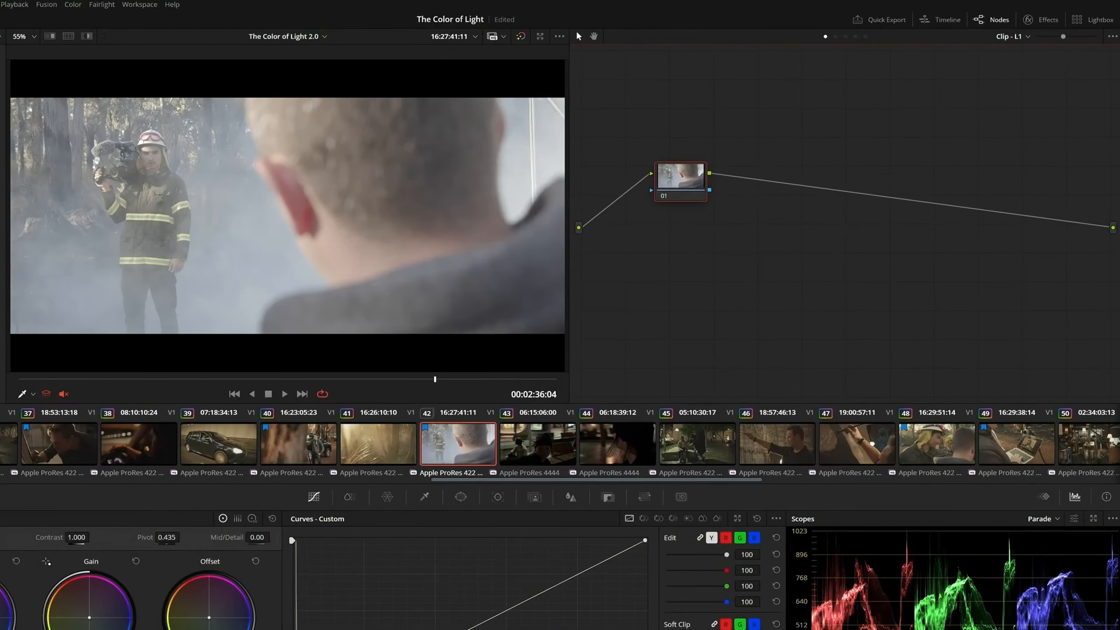
pyautogui.click(1012, 36)
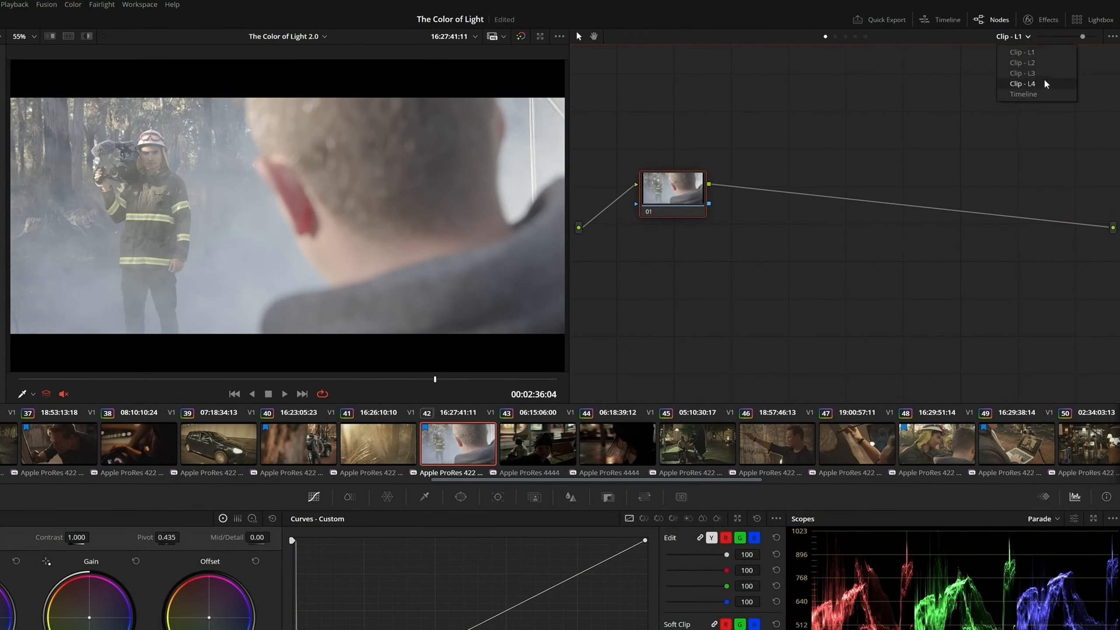
pyautogui.click(1022, 83)
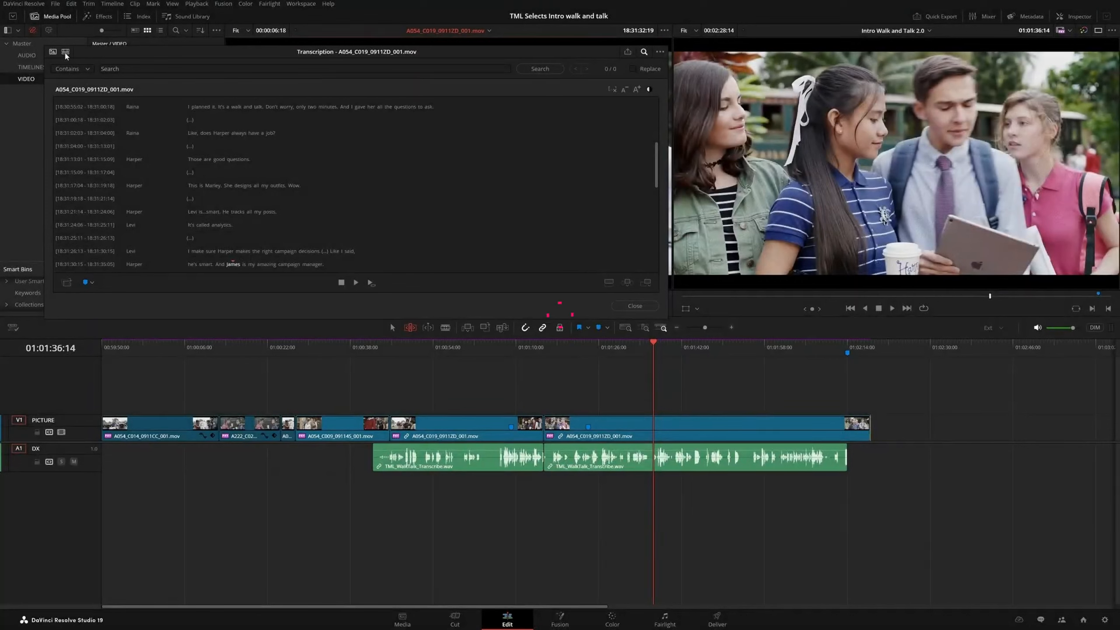
# Delete the passage from "I make sure" through "my amazing campaign manager" in the Intro Walk and Talk 2.0 timeline transcription.
pyautogui.moveTo(186, 146); pyautogui.dragTo(326, 159)
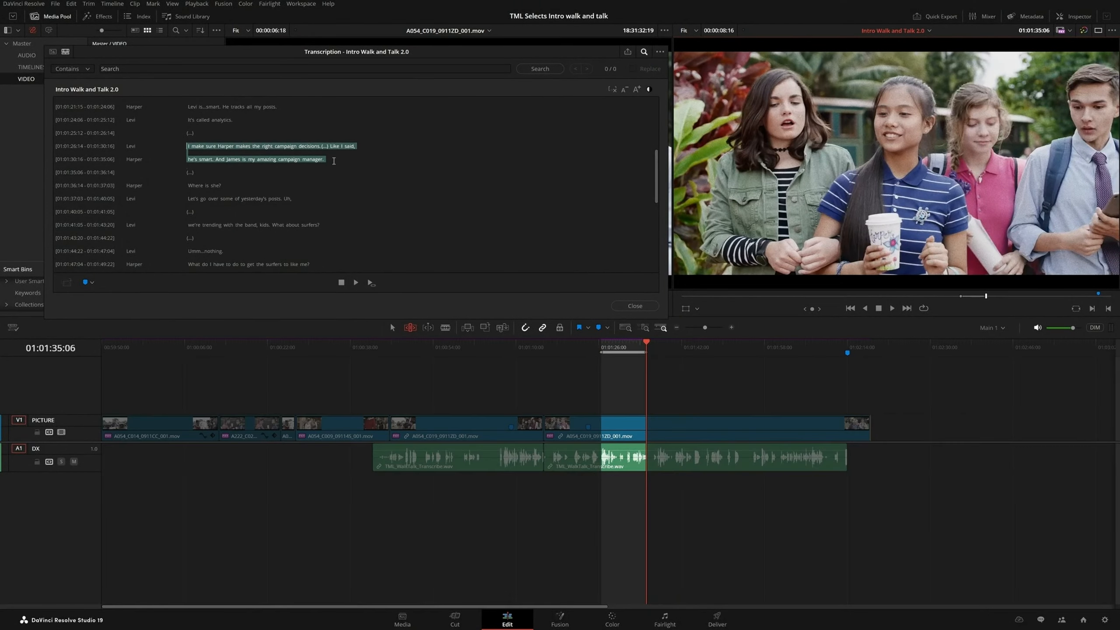
pyautogui.press('BackSpace')
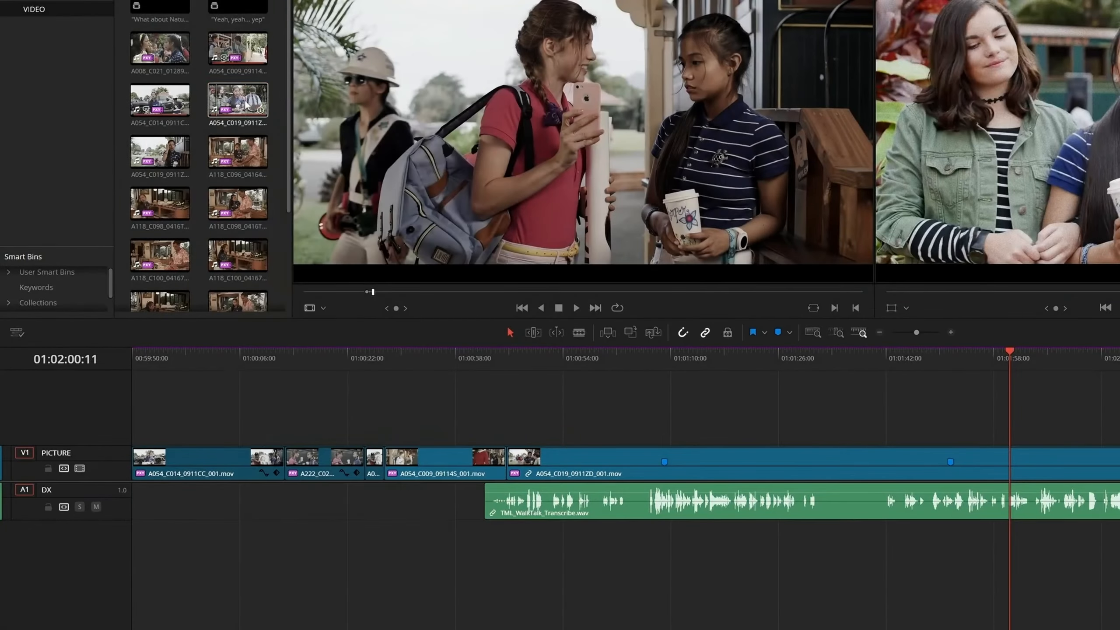
# Transcribe the audio of clip A054_C019_0911ZD_001.mov and replace the Speaker 1 label with the speaker's name.
pyautogui.rightClick(243, 102)
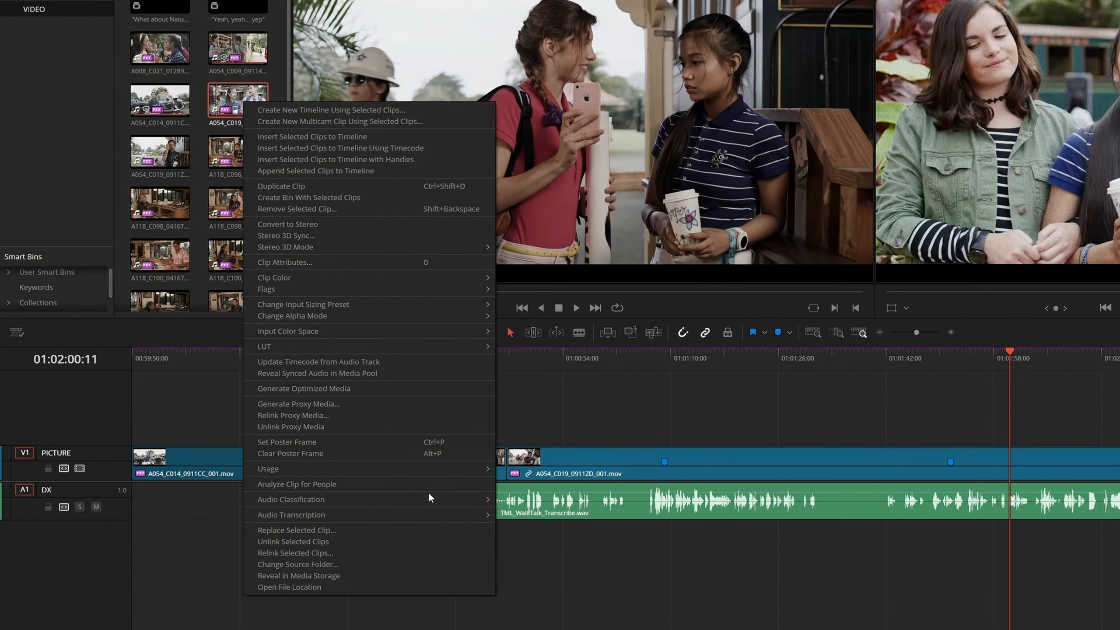
pyautogui.moveTo(485, 514)
pyautogui.click(572, 516)
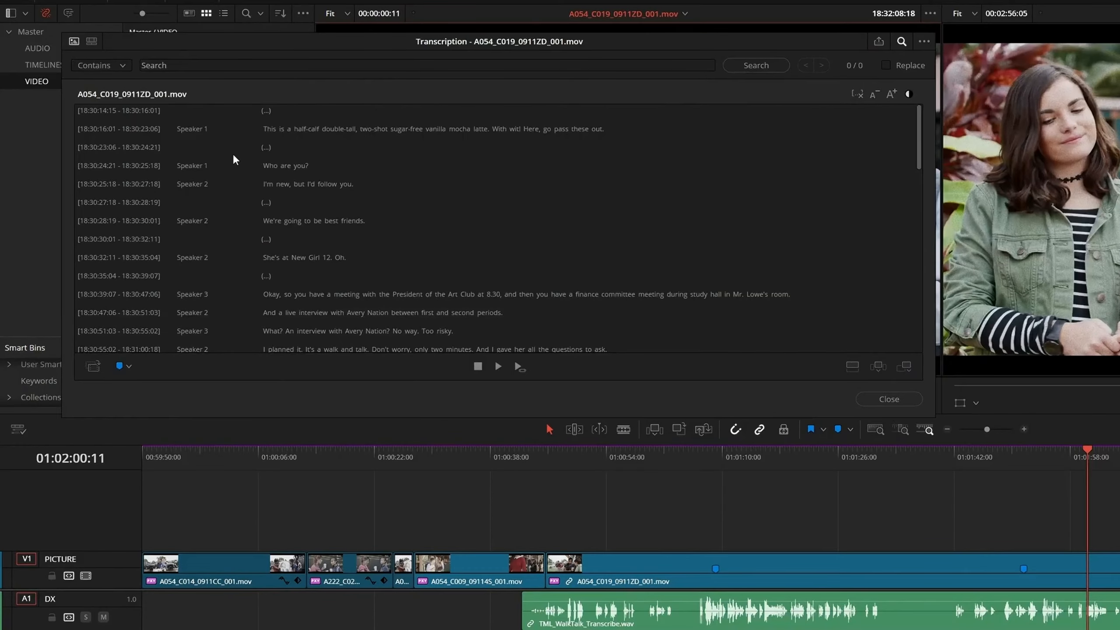
pyautogui.doubleClick(199, 129)
pyautogui.write('Harper')
pyautogui.press('Return')
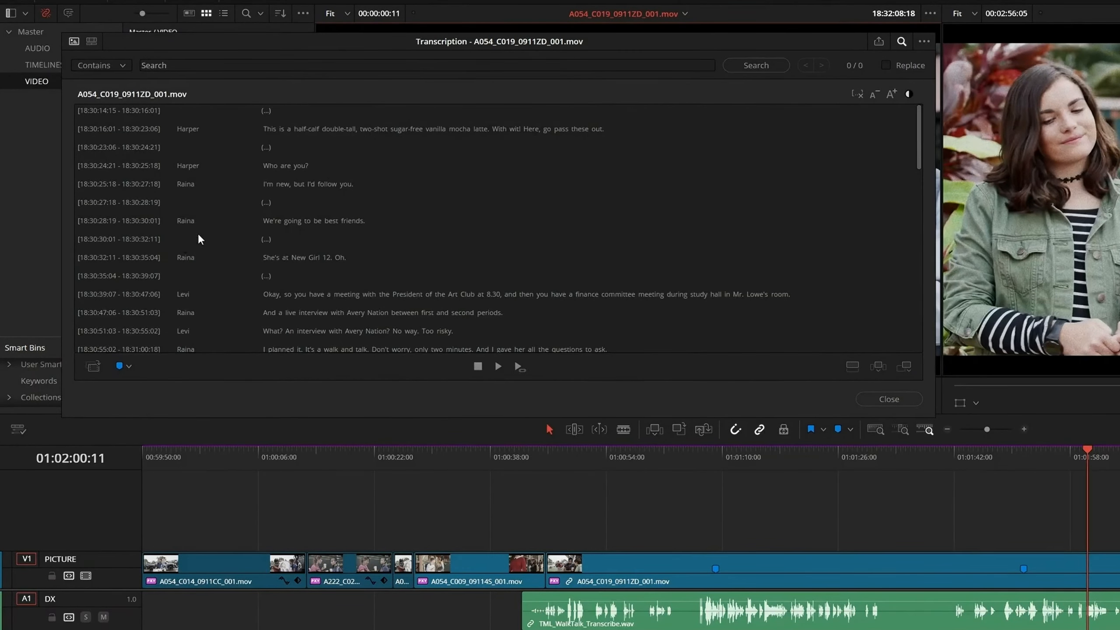
# Assign a different speaker's name to the transcript line "She's at New Girl 12. Oh.".
pyautogui.doubleClick(192, 257)
pyautogui.click(476, 180)
pyautogui.write('Marley')
pyautogui.click(545, 232)
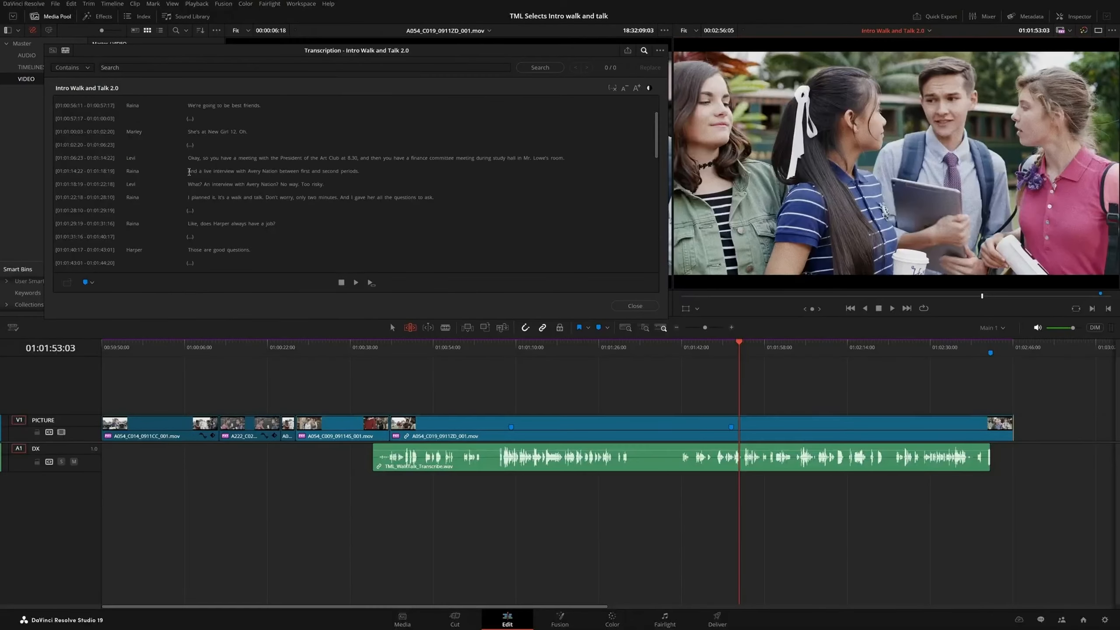
# Select the timeline transcript passage from "And a live interview" through "Those are good questions", and replace the campaign manager's name in the clip transcript.
pyautogui.moveTo(187, 171); pyautogui.dragTo(265, 248)
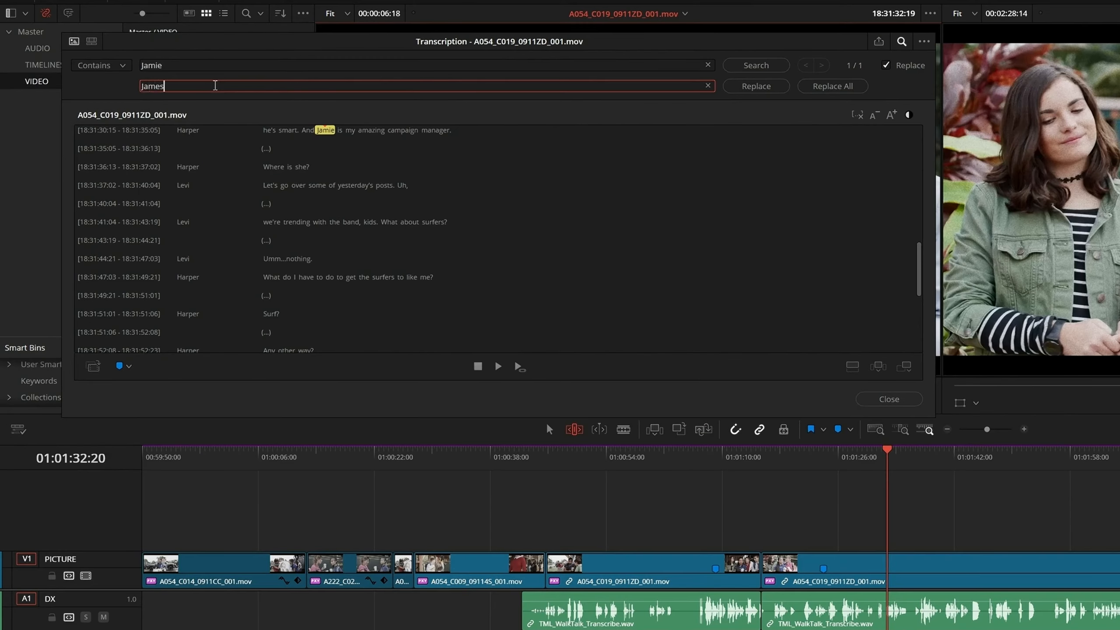
pyautogui.click(770, 89)
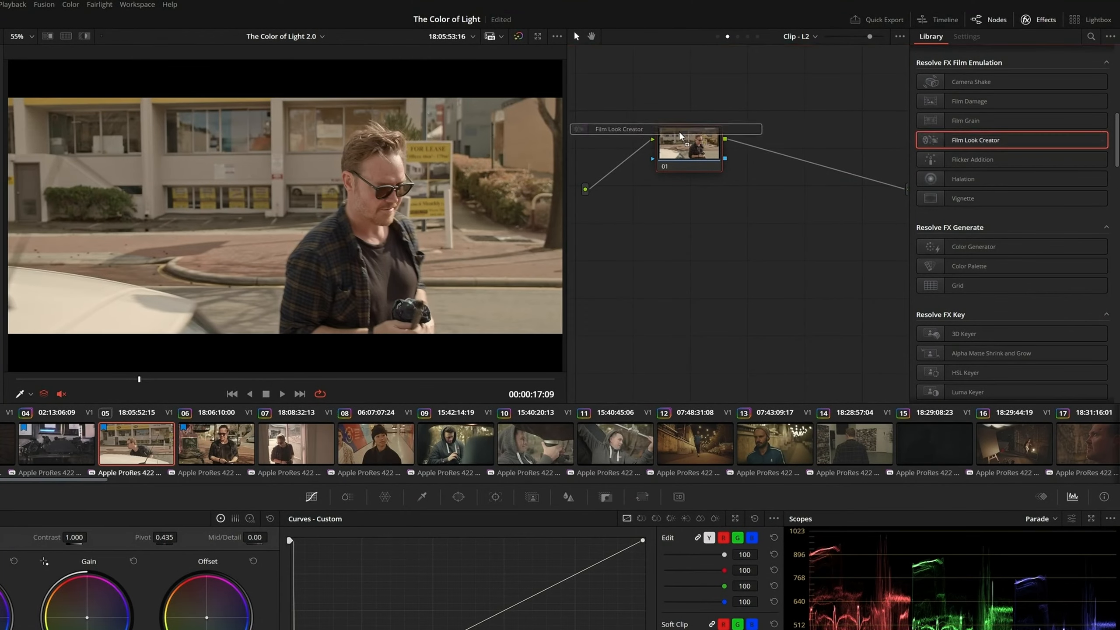
# Apply Film Look Creator to the street clip's node in layer L2, choose a preset and adjust the color blend.
pyautogui.moveTo(1118, 77)
pyautogui.mouseDown()
pyautogui.moveTo(1113, 305)
pyautogui.moveTo(1113, 76)
pyautogui.mouseUp()
pyautogui.click(1057, 69)
pyautogui.click(1052, 117)
pyautogui.moveTo(1042, 81)
pyautogui.mouseDown()
pyautogui.moveTo(998, 82)
pyautogui.moveTo(1044, 82)
pyautogui.moveTo(987, 95)
pyautogui.moveTo(1044, 95)
pyautogui.mouseUp()
# Set Film Look Creator's exposure to -0.08, contrast to 1.378, highlights to 0.750 and fade to 0.074, and adjust the tint.
pyautogui.moveTo(1014, 154); pyautogui.dragTo(1013, 155)
pyautogui.moveTo(1021, 167); pyautogui.dragTo(1026, 168)
pyautogui.moveTo(1006, 180); pyautogui.dragTo(1042, 180)
pyautogui.moveTo(985, 194); pyautogui.dragTo(1027, 194)
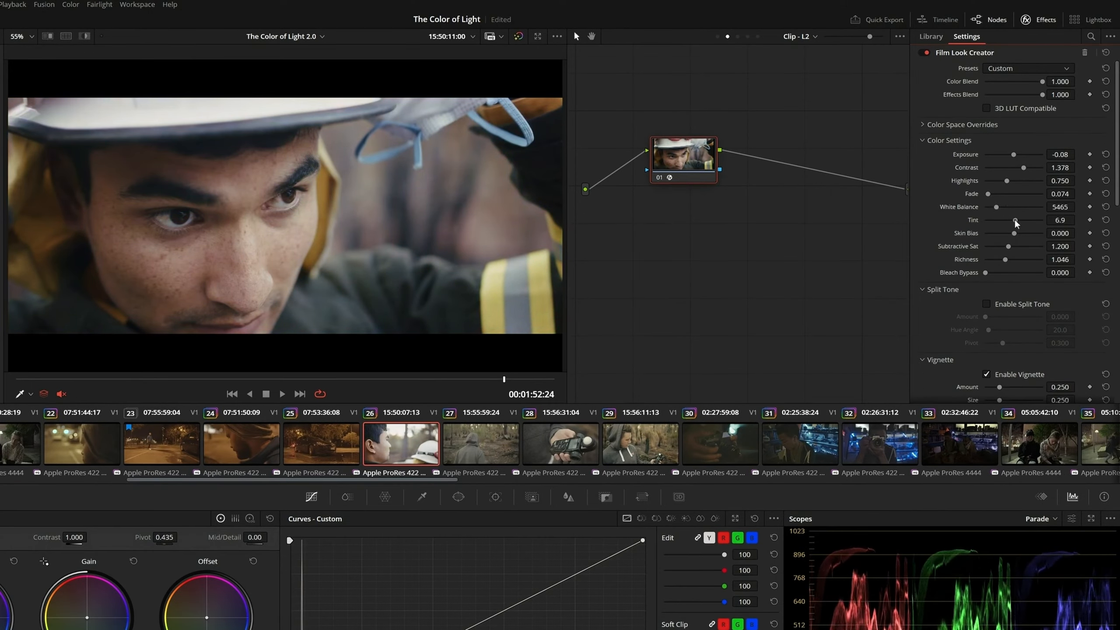
pyautogui.moveTo(1015, 220); pyautogui.dragTo(1007, 238)
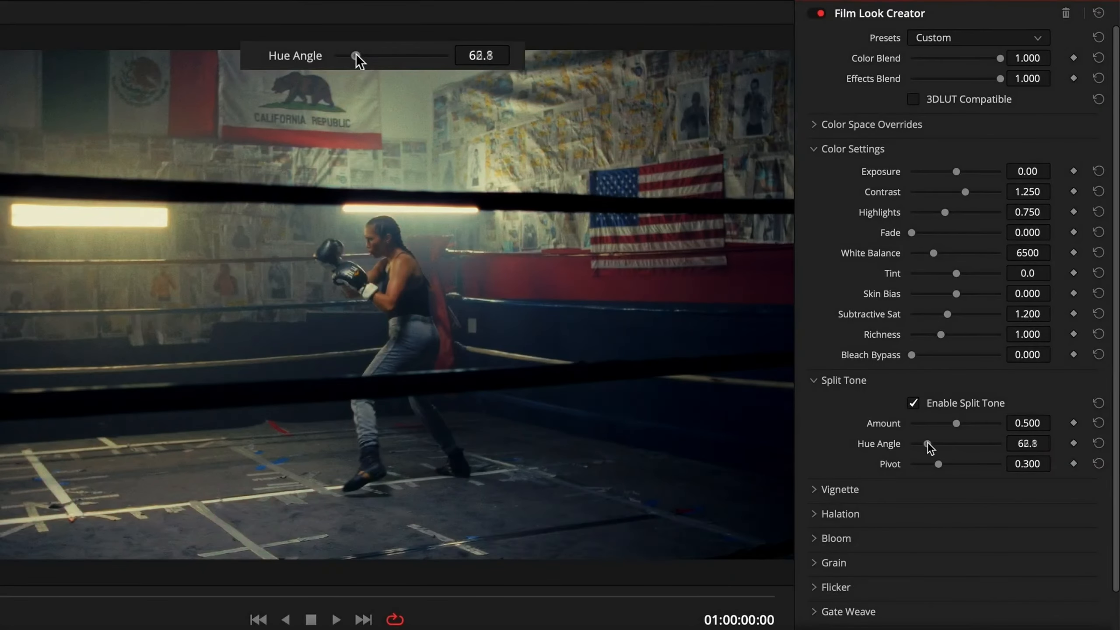
# Raise the Split Tone hue angle in Film Look Creator on the boxing clip.
pyautogui.moveTo(927, 443); pyautogui.dragTo(996, 445)
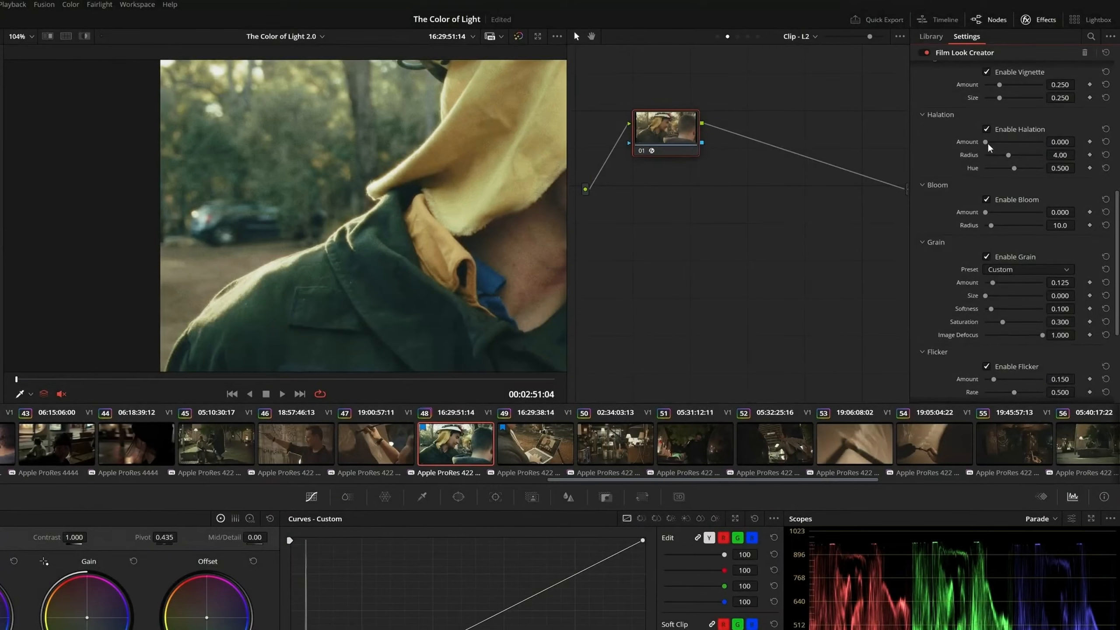
# Set the Film Look Creator grain amount to 0.242, increase the flicker and gate weave amounts, and play the clip.
pyautogui.moveTo(993, 282); pyautogui.dragTo(999, 283)
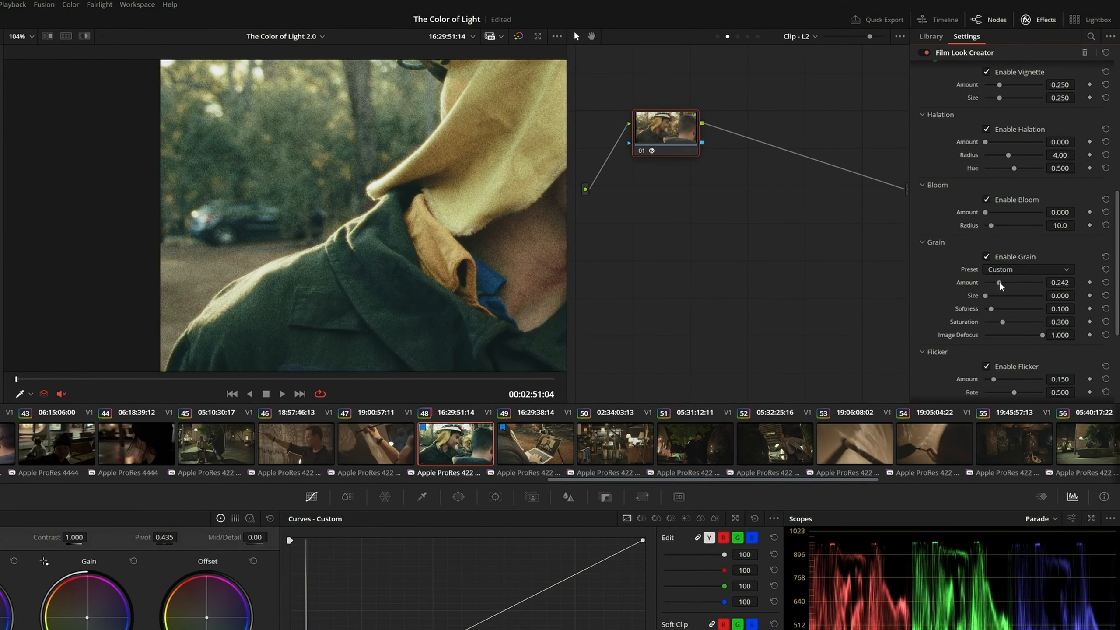
pyautogui.scroll(-5, 999, 283)
pyautogui.moveTo(993, 221); pyautogui.dragTo(1012, 221)
pyautogui.moveTo(999, 279); pyautogui.dragTo(1015, 279)
pyautogui.press('space')
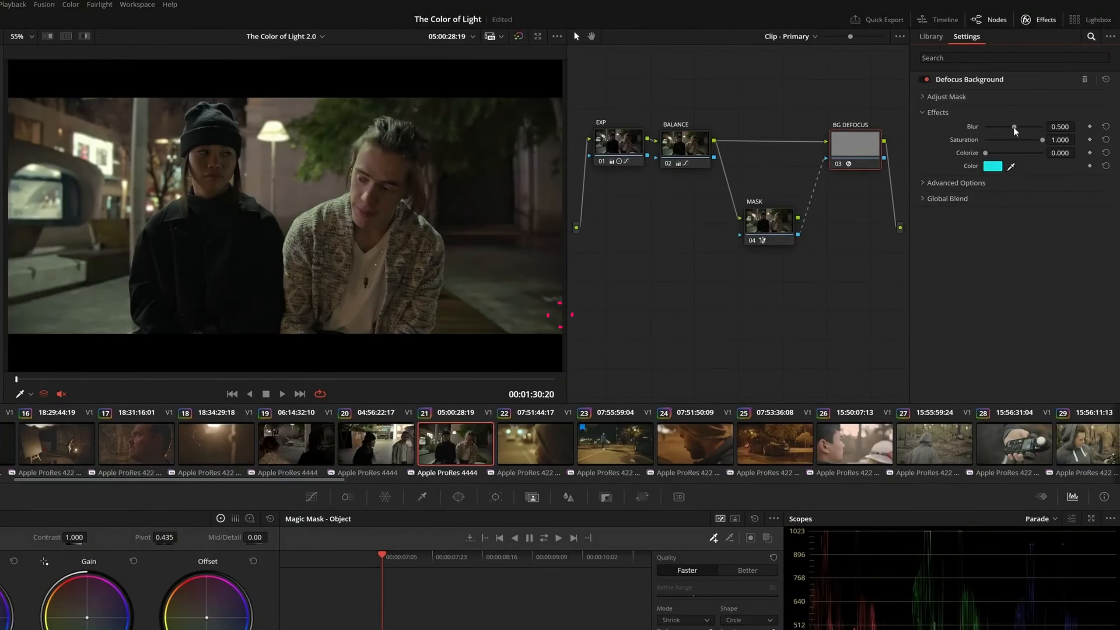
# Toggle the Magic Mask overlay, apply Defocus Background to the BG DEFOCUS node and adjust its blur.
pyautogui.moveTo(1031, 127); pyautogui.dragTo(1017, 129)
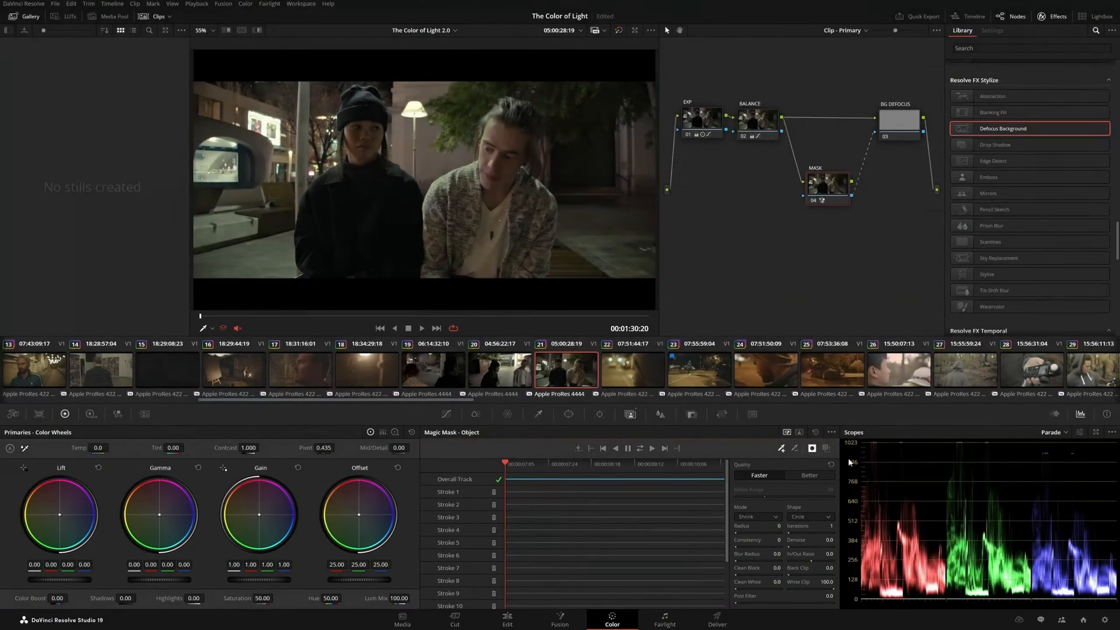
pyautogui.click(767, 537)
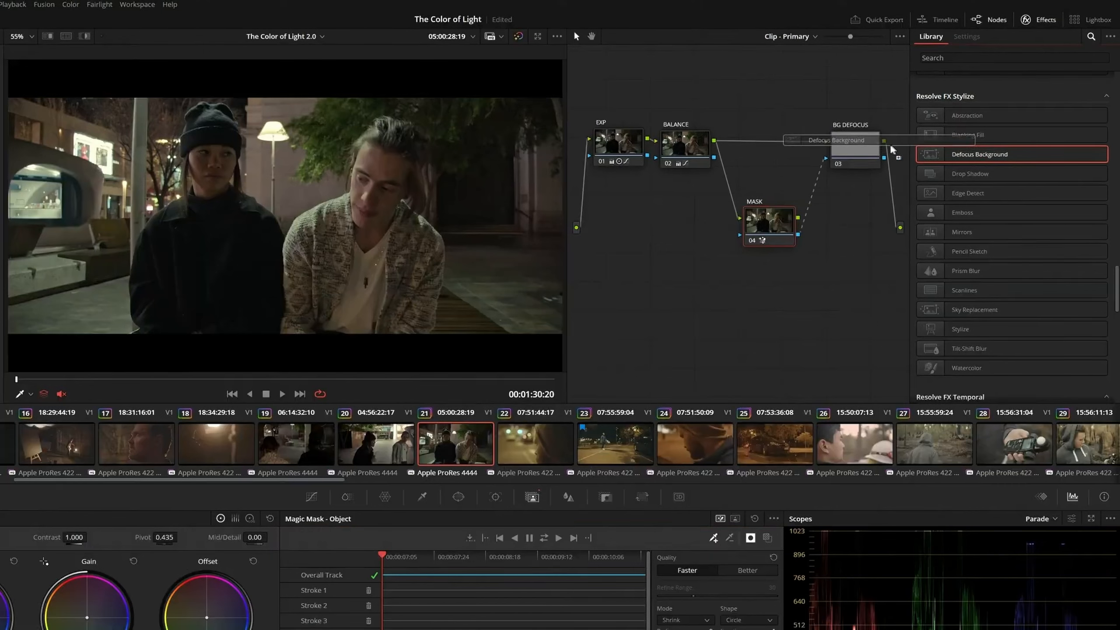
pyautogui.click(895, 127)
pyautogui.moveTo(1032, 129); pyautogui.dragTo(1018, 129)
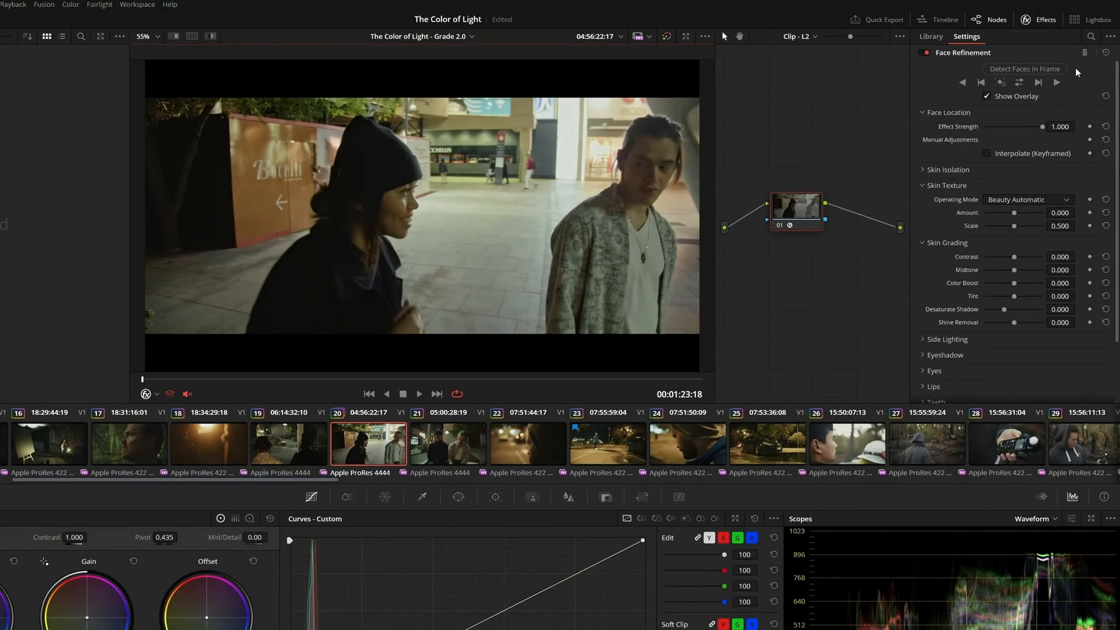
# Detect the faces in frame with Face Refinement, select the woman's face and manually adjust its tracked outline.
pyautogui.click(1069, 69)
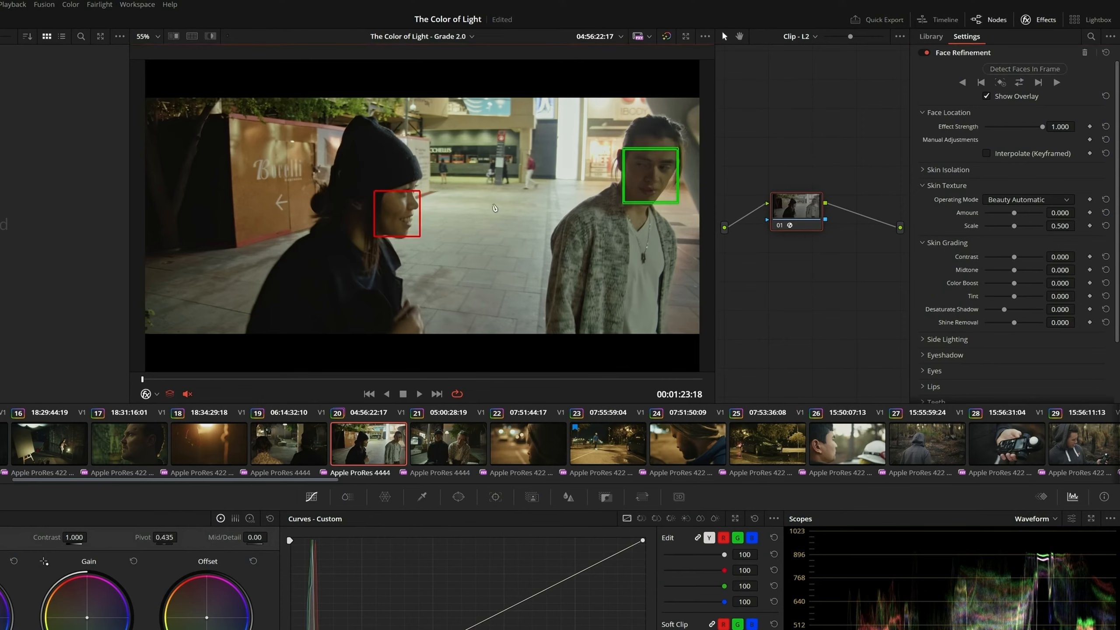
pyautogui.click(399, 215)
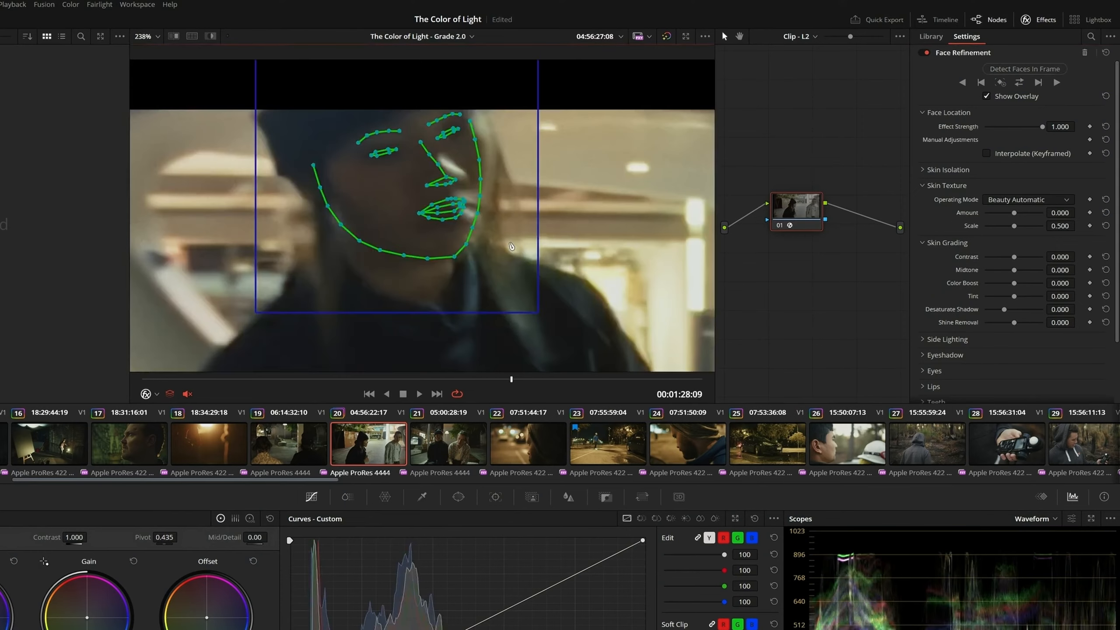
pyautogui.moveTo(542, 164); pyautogui.dragTo(552, 162)
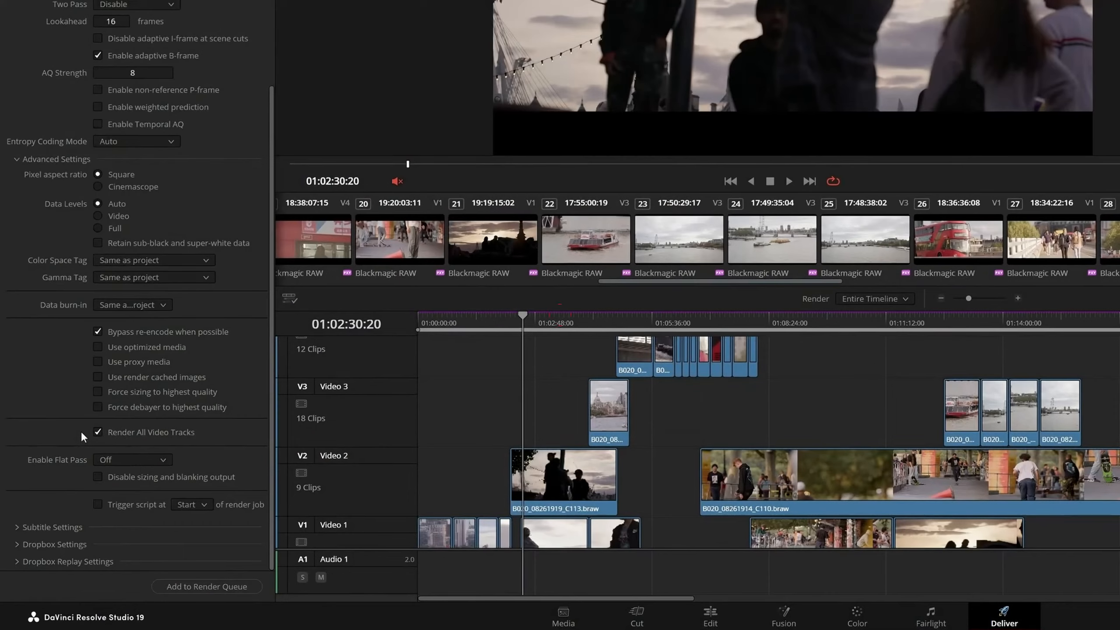
# Turn off rendering of all video tracks, set Video 2 as the disabled track and add another track entry.
pyautogui.click(97, 431)
pyautogui.click(166, 447)
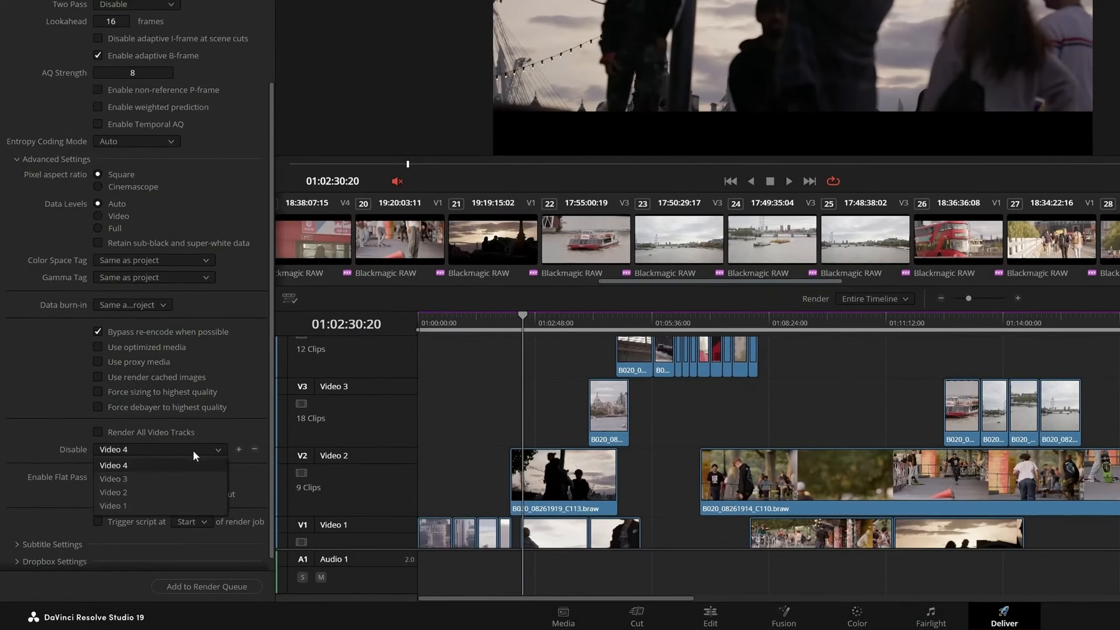
pyautogui.click(173, 493)
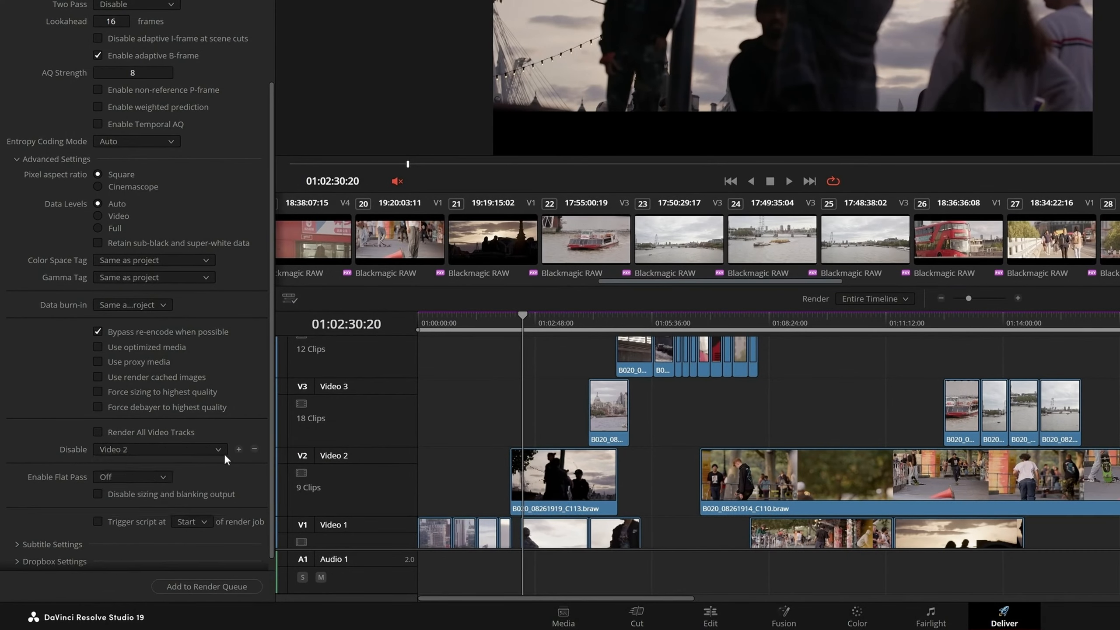
pyautogui.click(239, 450)
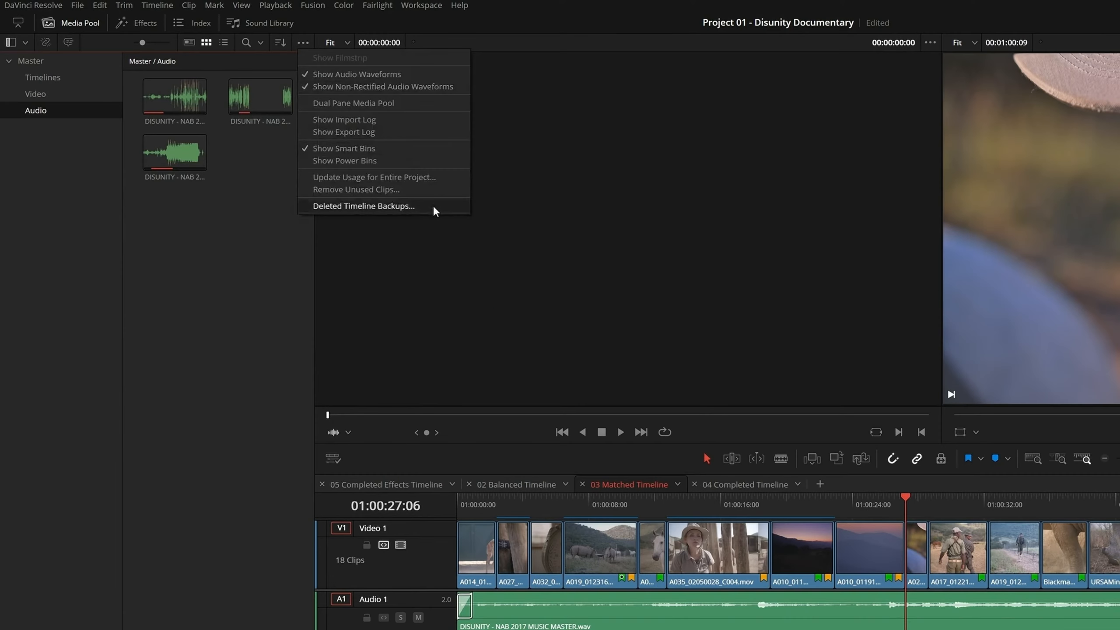
# Open the deleted timeline backups and expand the 01 Main Timeline entry.
pyautogui.click(433, 207)
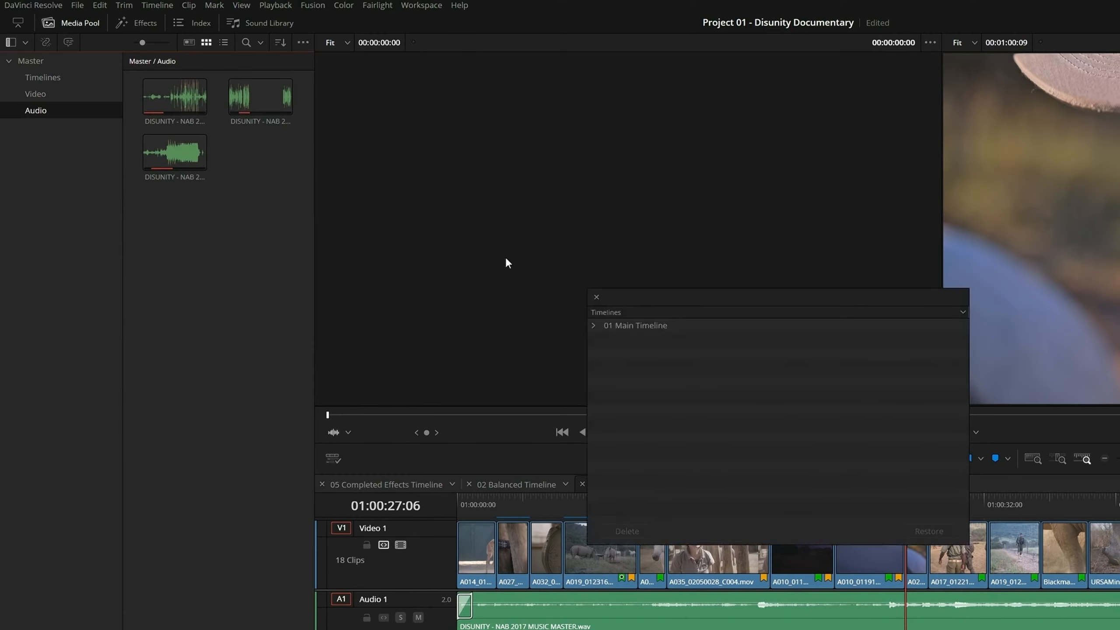
pyautogui.click(594, 326)
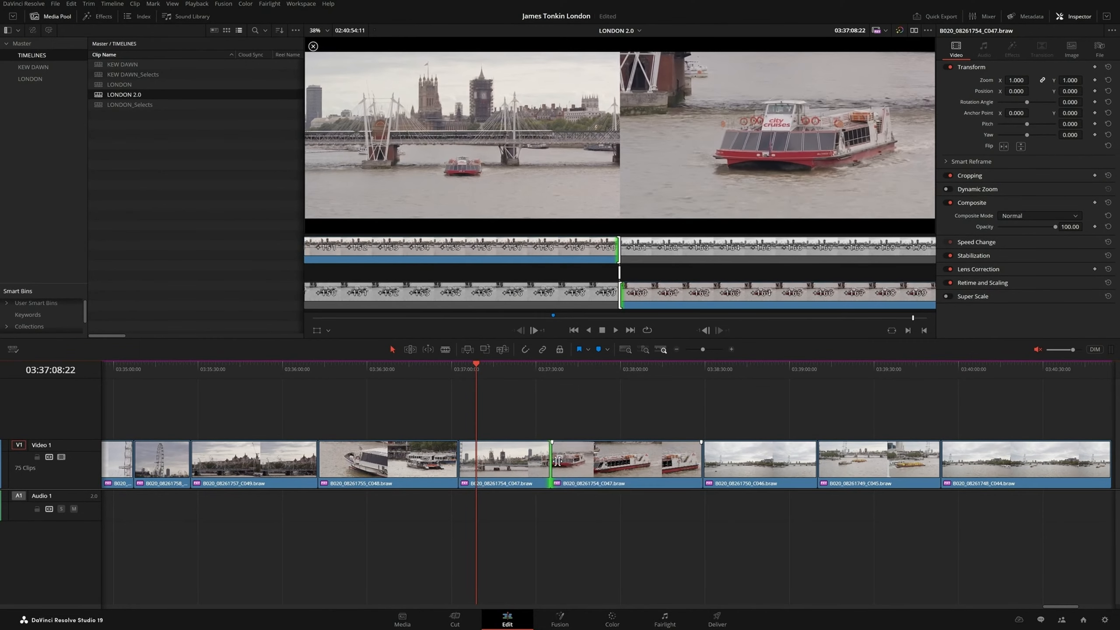
# Roll the edit point between the two adjacent B020_08261754_C047.braw boat clips slightly forward.
pyautogui.moveTo(558, 461); pyautogui.dragTo(568, 461)
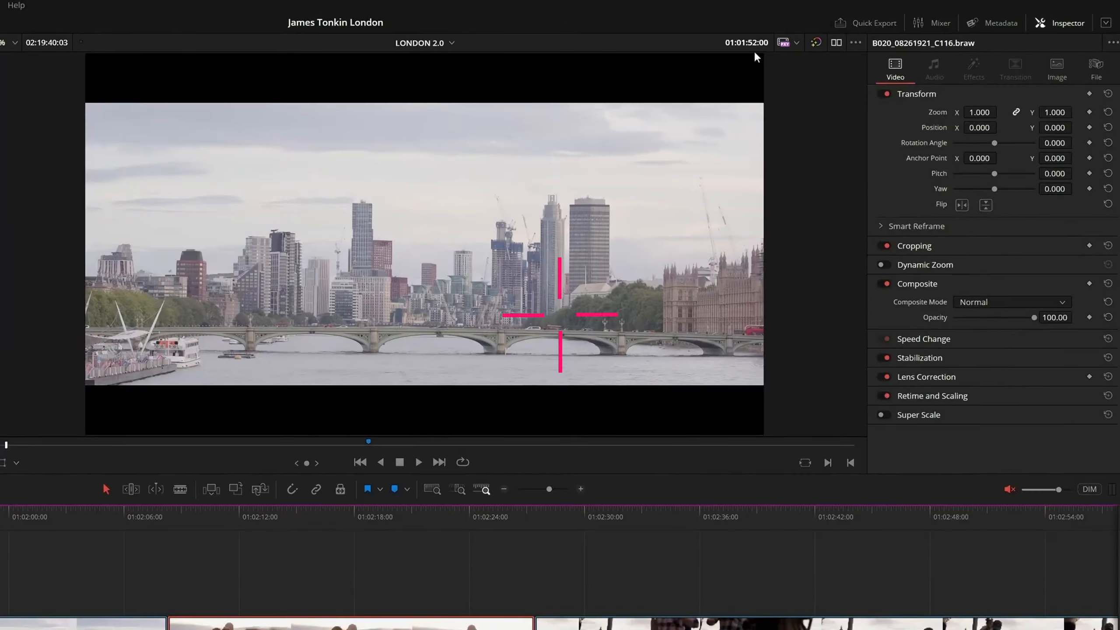
# Position the playhead at timecode 01:02:20:20 and advance it by 10 seconds using timecode entry.
pyautogui.click(754, 45)
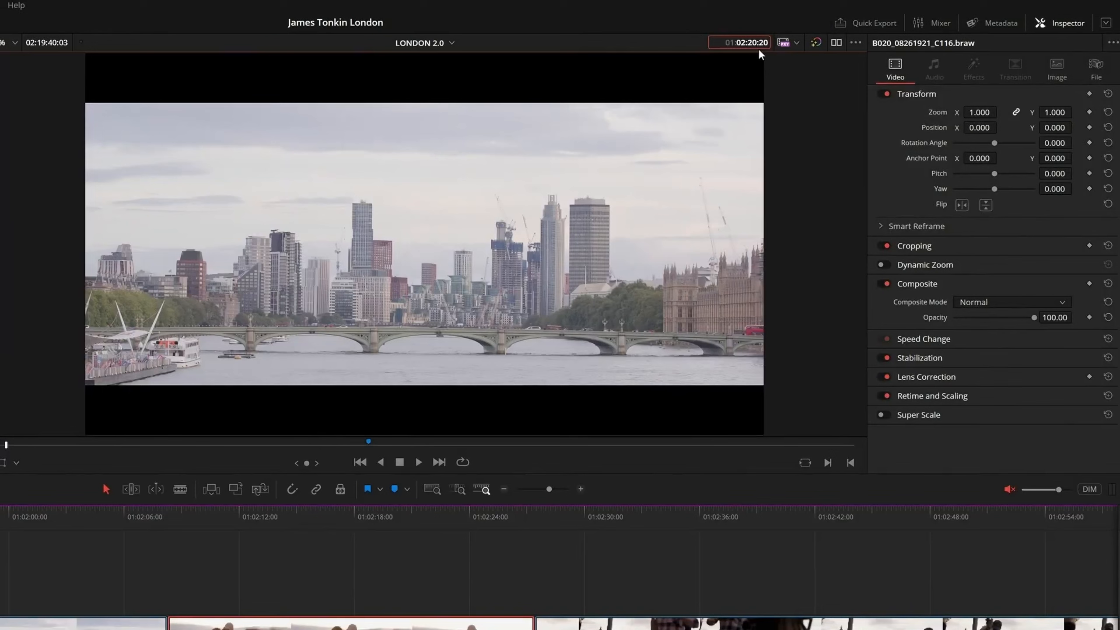
pyautogui.write('022020')
pyautogui.press('Return')
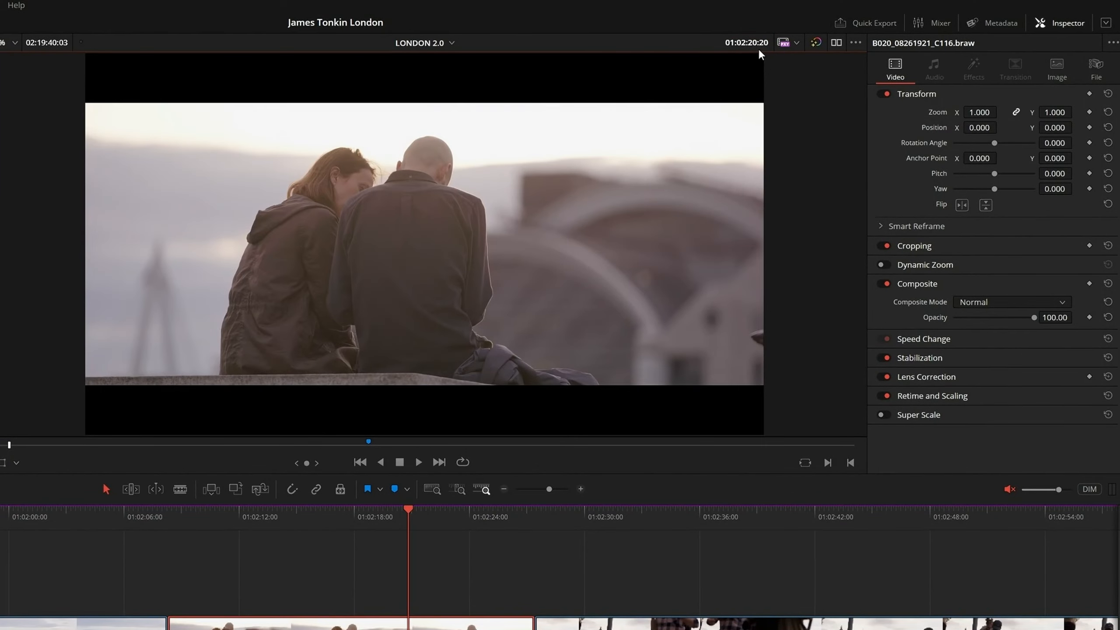
pyautogui.click(758, 48)
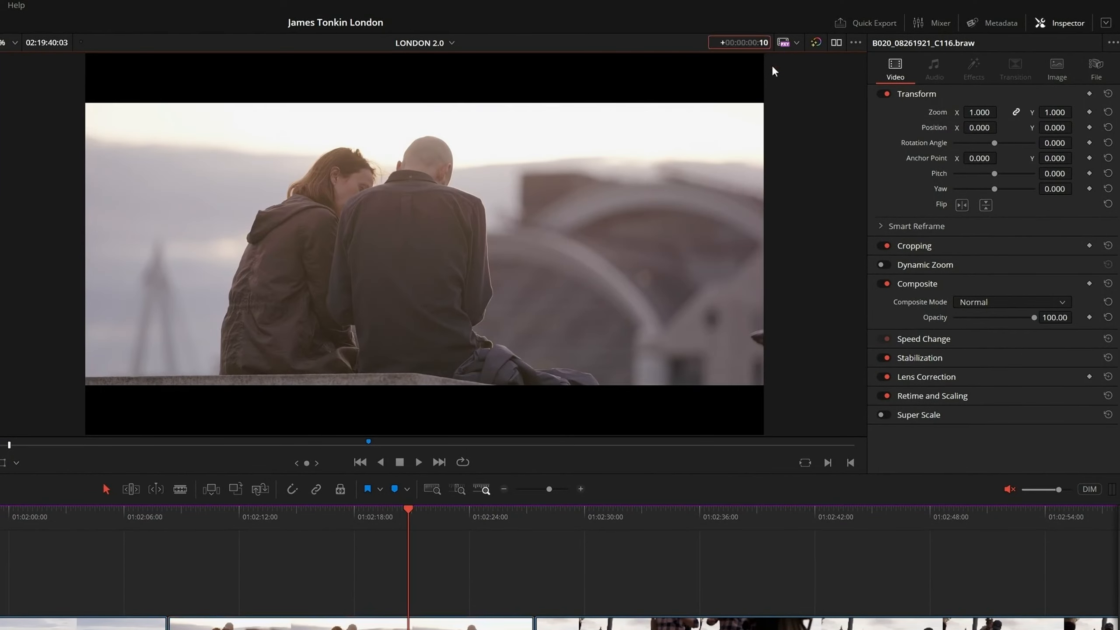
pyautogui.write('+1000')
pyautogui.press('Return')
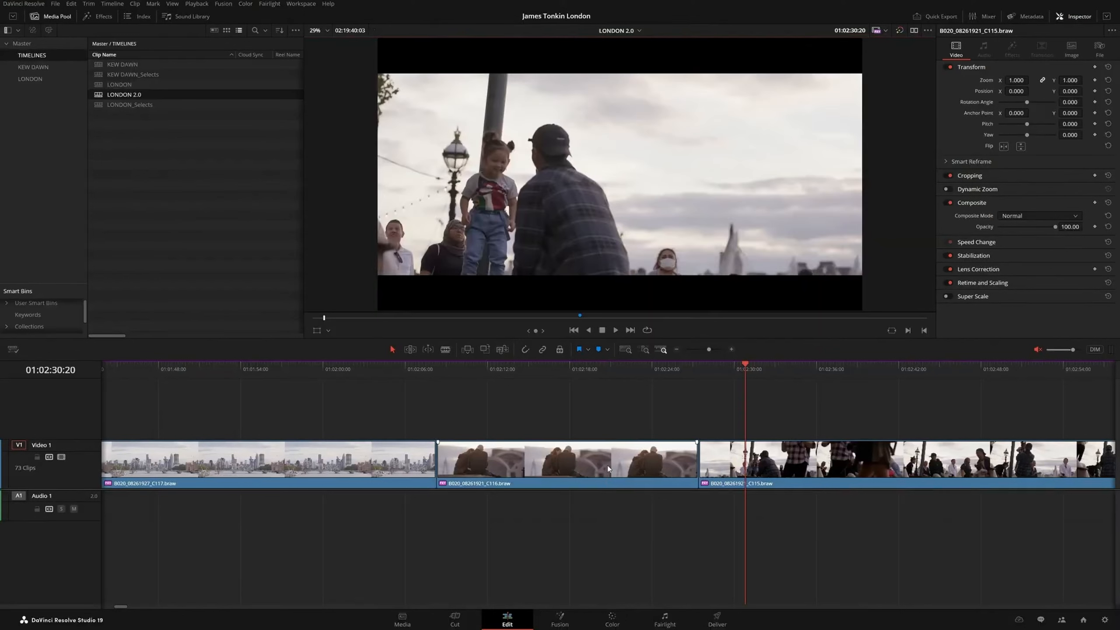
# Move the playhead back by 12 seconds using a relative timecode.
pyautogui.click(855, 31)
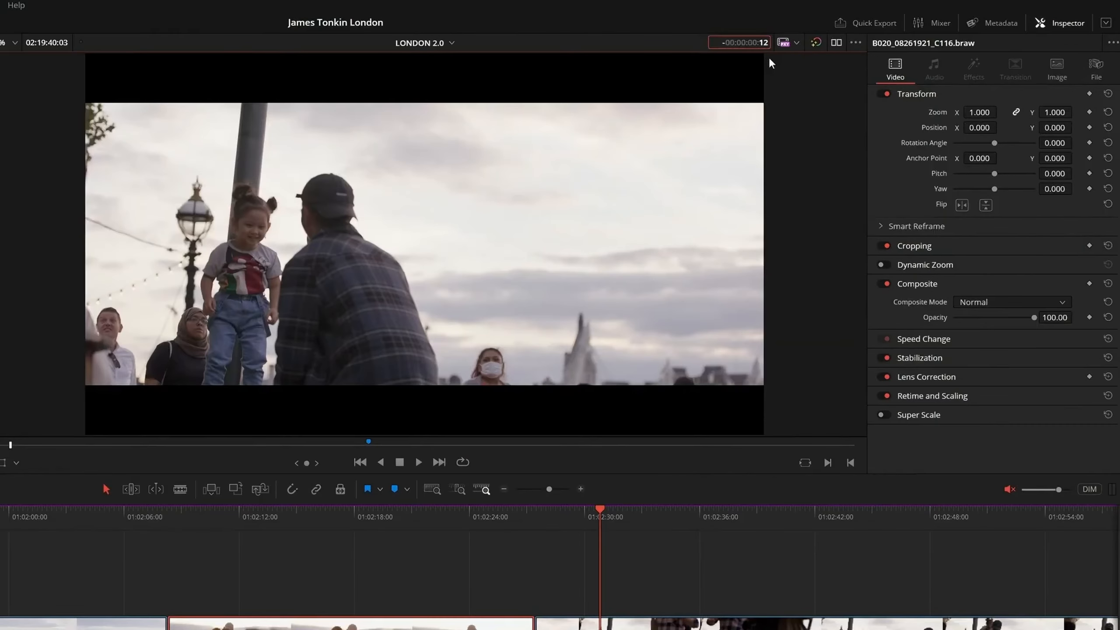
pyautogui.write('-1200')
pyautogui.press('Return')
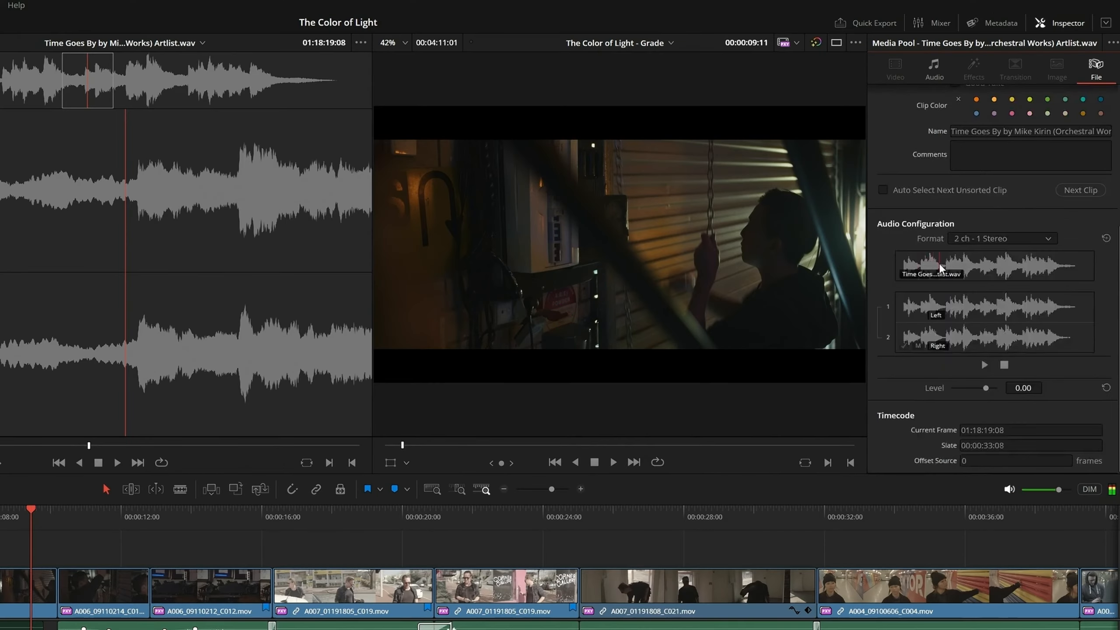
# Change the audio configuration format of the Time Goes By music clip.
pyautogui.click(989, 242)
pyautogui.click(964, 271)
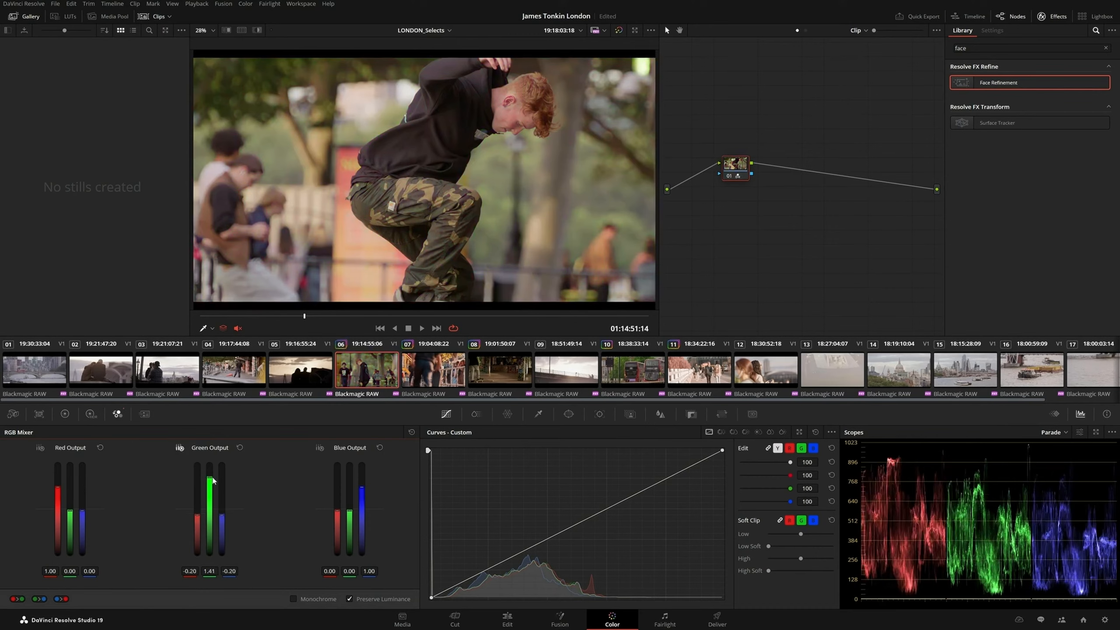
# Raise the red level in the RGB Mixer's green output slightly.
pyautogui.moveTo(197, 511); pyautogui.dragTo(197, 503)
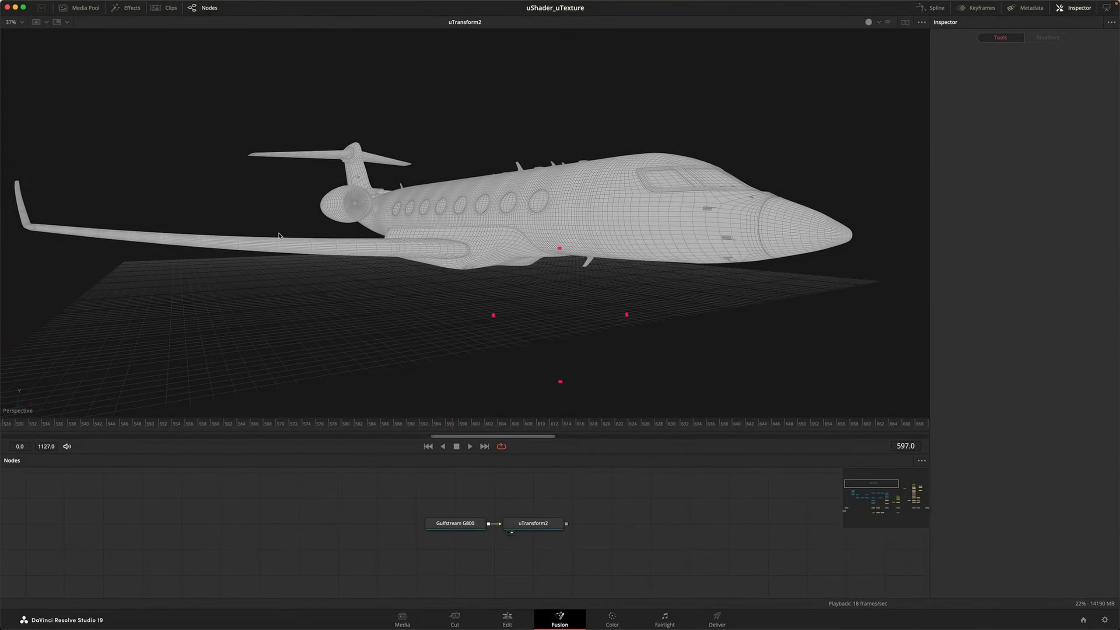
# Open the effects library's USD Material tools and add a uTexture node to the composition.
pyautogui.click(128, 9)
pyautogui.click(4, 46)
pyautogui.click(13, 291)
pyautogui.click(35, 308)
pyautogui.click(108, 114)
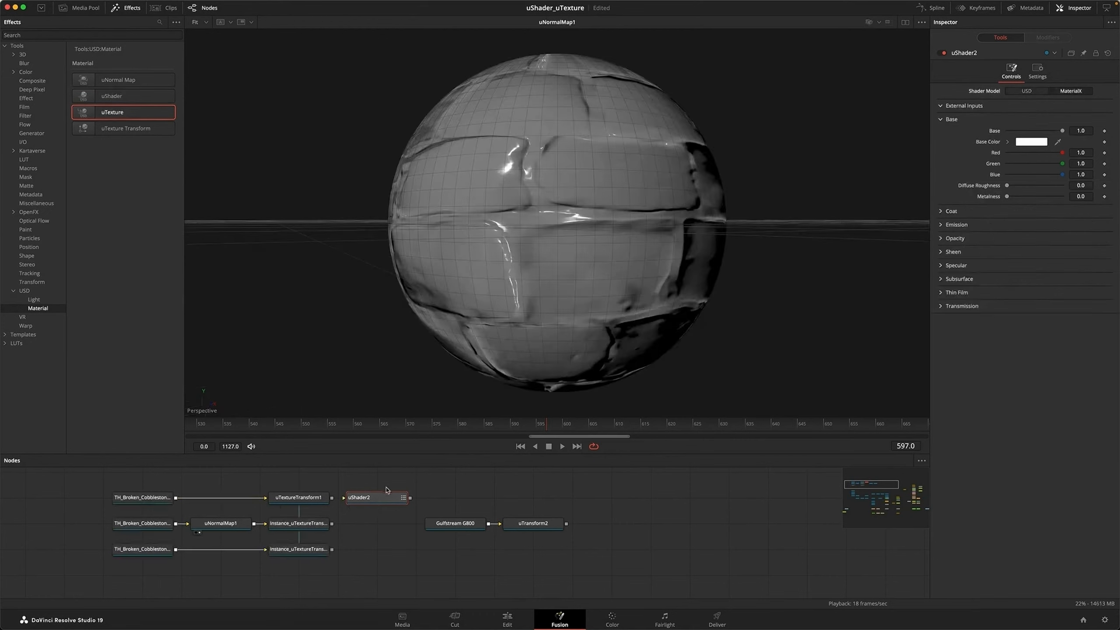
# Connect uTextureTransform1 to uShader2's base_color input and the third texture transform to another input of the shader.
pyautogui.moveTo(332, 497); pyautogui.dragTo(367, 498)
pyautogui.click(399, 171)
pyautogui.moveTo(332, 549); pyautogui.dragTo(363, 499)
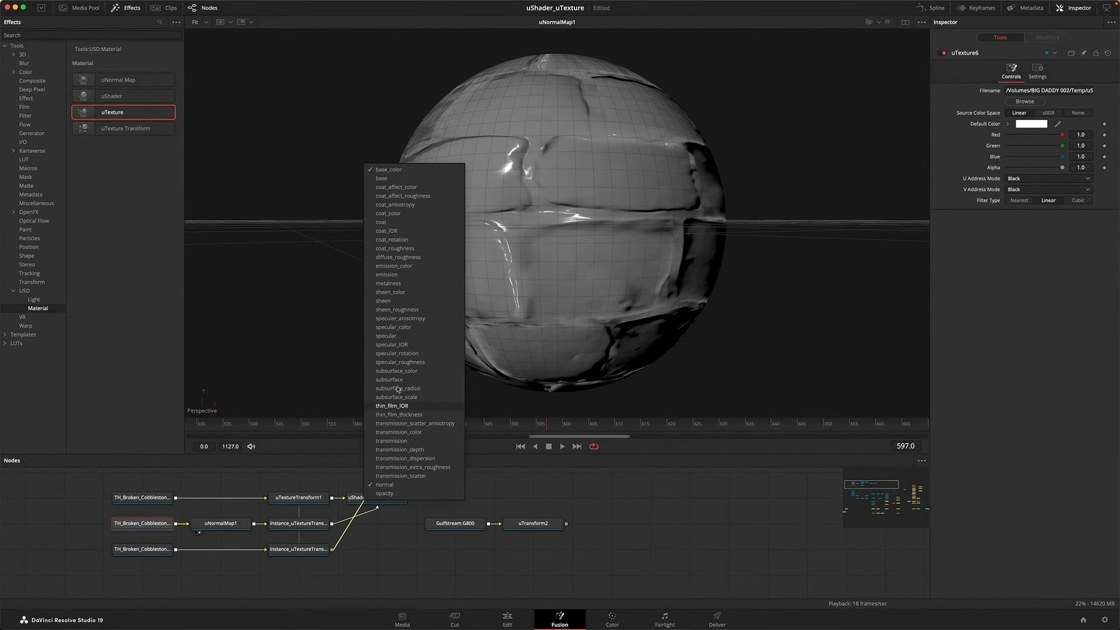
pyautogui.click(389, 431)
# Display uShader2 in the viewer and adjust the transform settings of uTextureTransform1.
pyautogui.click(377, 497)
pyautogui.press('1')
pyautogui.click(298, 497)
pyautogui.moveTo(1018, 175); pyautogui.dragTo(1038, 175)
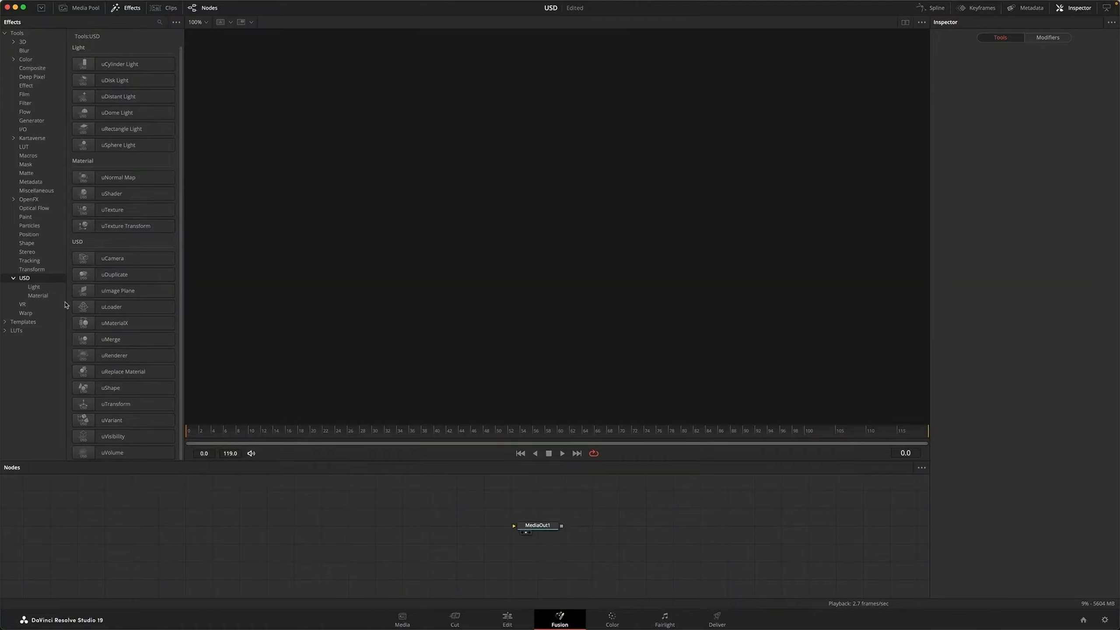
# Add a uVolume node loaded with fluid_data_0250.vdb and raise the volume's blackbody emission temperature.
pyautogui.click(124, 452)
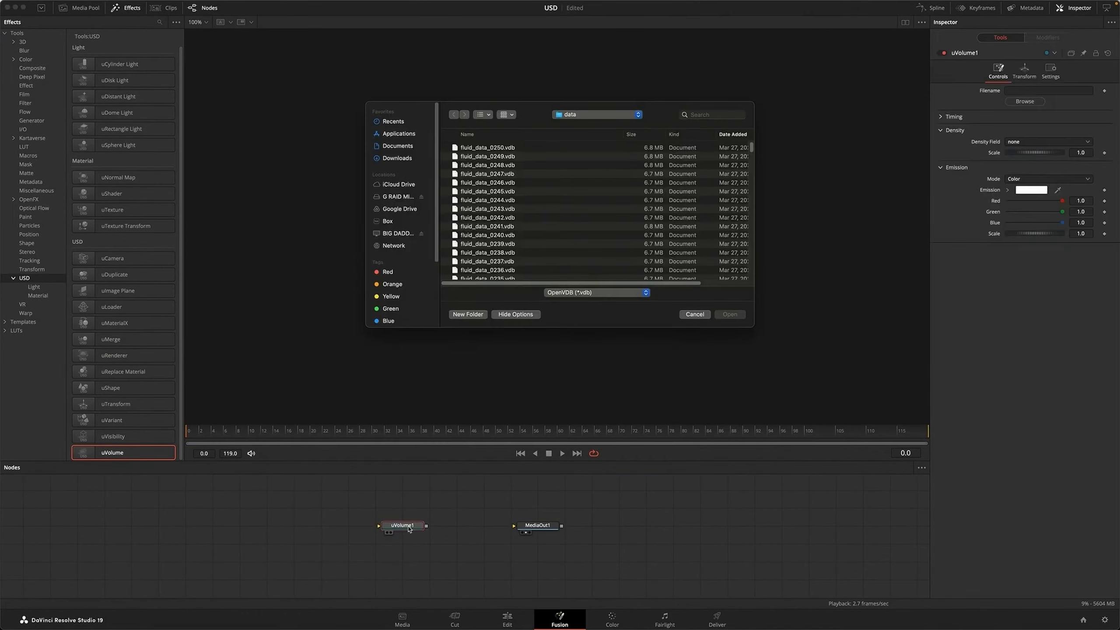
pyautogui.click(485, 148)
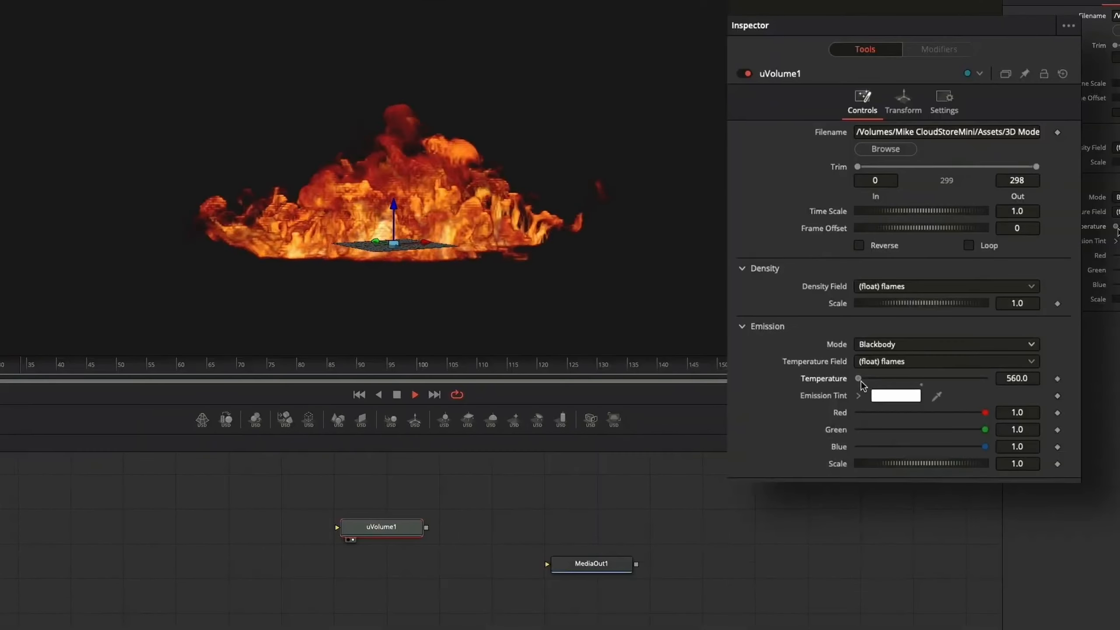
pyautogui.moveTo(860, 382); pyautogui.dragTo(976, 383)
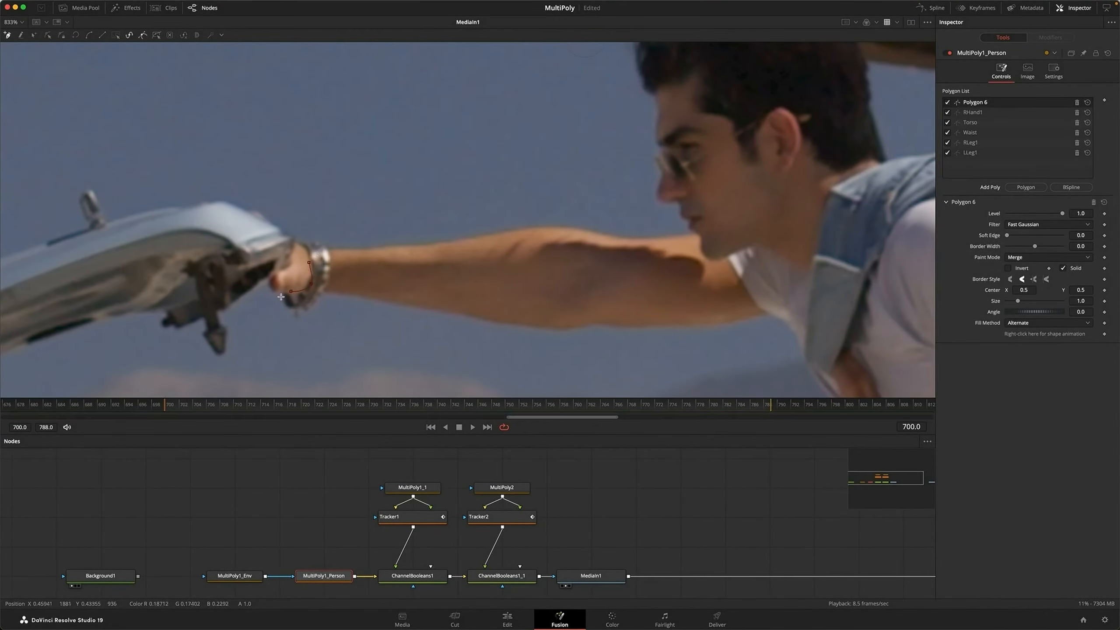
# Outline the bracelet on the man's wrist with Polygon 6 and name the shape Bracelet.
pyautogui.click(320, 243)
pyautogui.click(306, 241)
pyautogui.click(298, 243)
pyautogui.click(309, 262)
pyautogui.press('Return')
# Add a polygon to MultiPoly1_Person around the man's outstretched forearm and name it RForearm.
pyautogui.click(1025, 188)
pyautogui.click(318, 250)
pyautogui.click(358, 249)
pyautogui.click(393, 246)
pyautogui.click(433, 244)
pyautogui.click(478, 238)
pyautogui.click(535, 229)
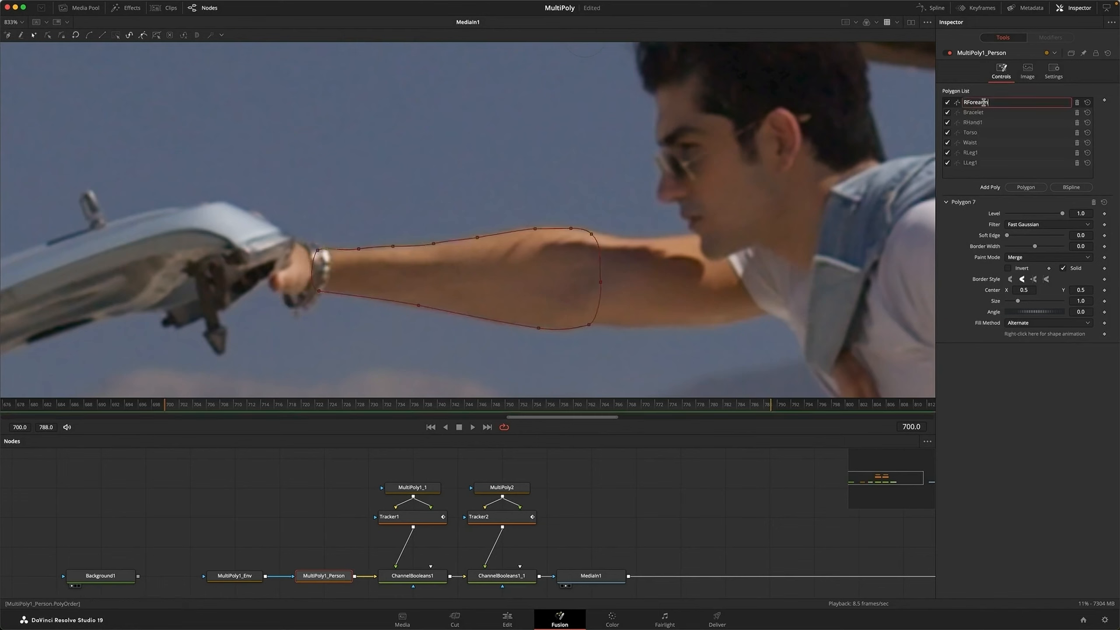
pyautogui.press('Return')
# Add another polygon around the man's upper arm, from the elbow to the shoulder.
pyautogui.click(1025, 187)
pyautogui.click(574, 228)
pyautogui.click(617, 237)
pyautogui.click(641, 239)
pyautogui.click(681, 236)
pyautogui.click(726, 225)
pyautogui.click(770, 209)
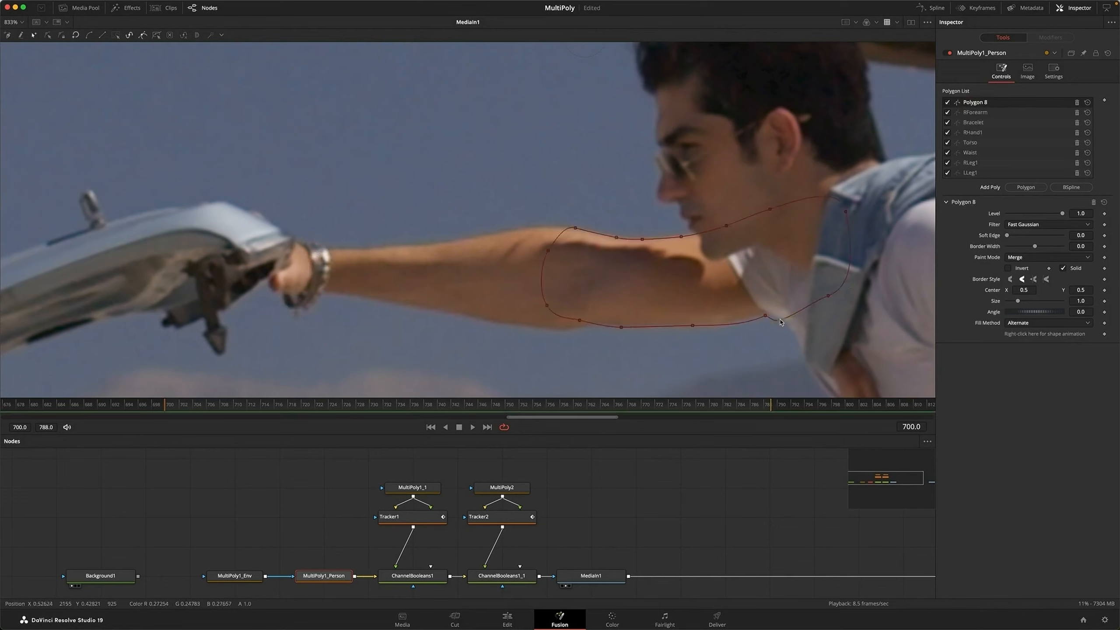
pyautogui.click(780, 320)
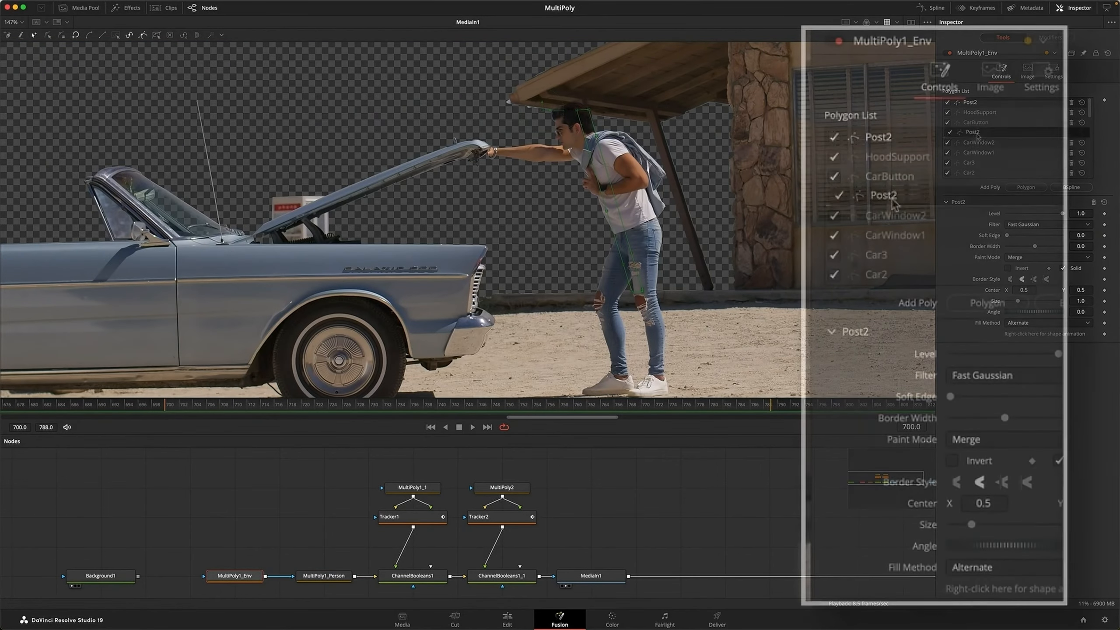
# Reorder the MultiPoly1_Env polygon list by moving Post2 down below SlabAndGround.
pyautogui.scroll(-1, 878, 157)
pyautogui.moveTo(859, 156); pyautogui.dragTo(963, 250)
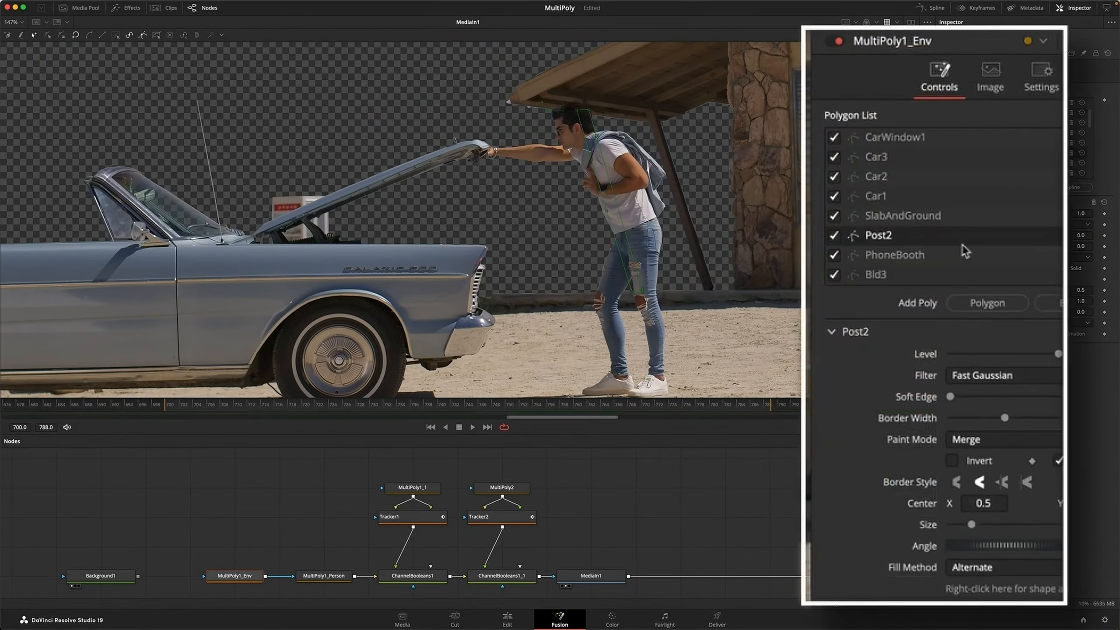
pyautogui.scroll(-3, 1090, 123)
pyautogui.moveTo(877, 176); pyautogui.dragTo(928, 247)
pyautogui.scroll(-6, 1092, 143)
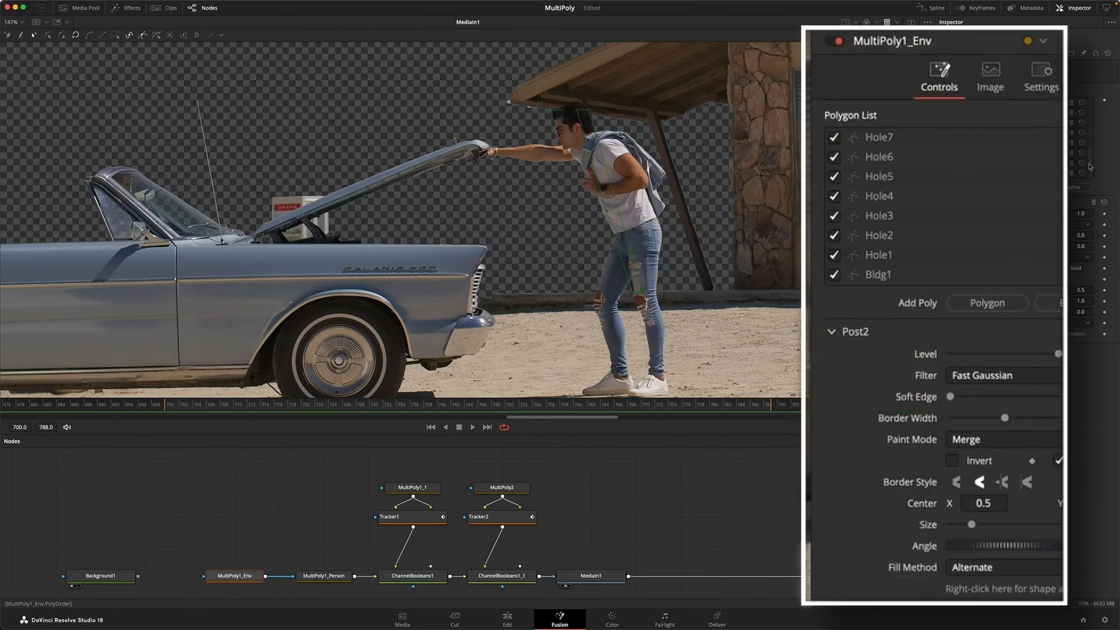
# Select the polygons Hole1 through Hole10 and move them as a group within the polygon list.
pyautogui.scroll(3, 1089, 152)
pyautogui.keyDown('shift'); pyautogui.click(921, 178); pyautogui.keyUp('shift')
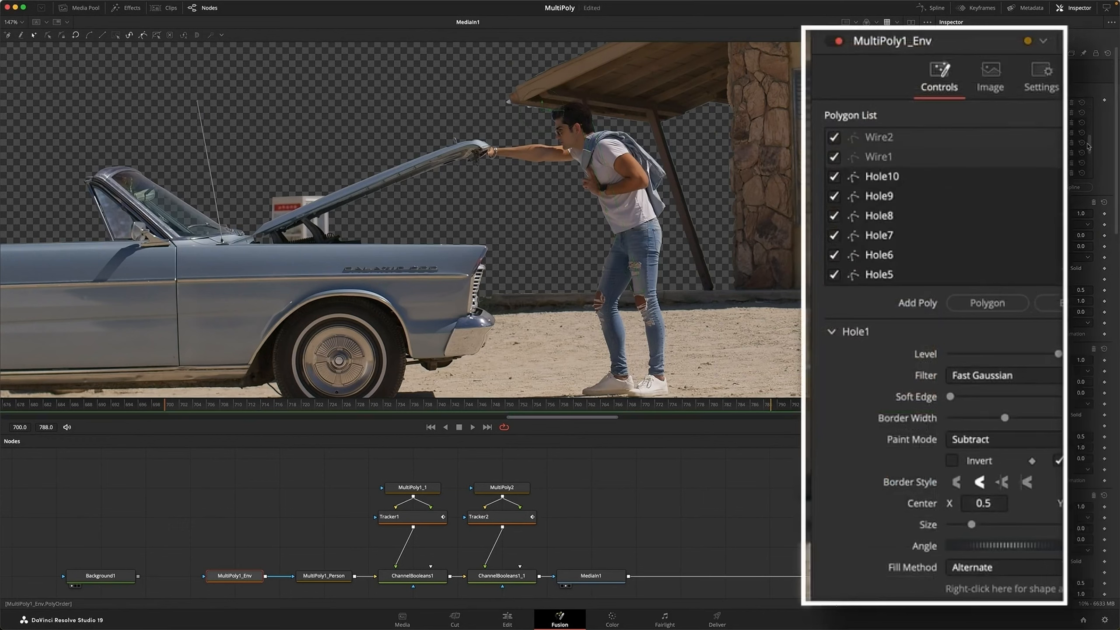
pyautogui.scroll(-6, 934, 192)
pyautogui.moveTo(977, 122); pyautogui.dragTo(977, 165)
pyautogui.scroll(6, 976, 163)
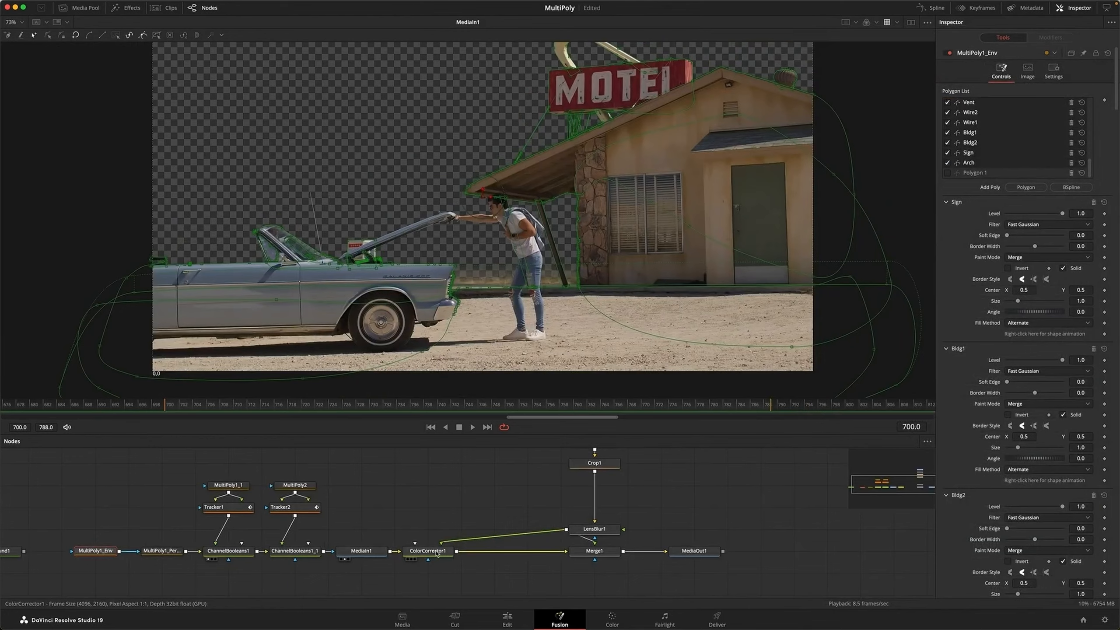
# View the output of ColorCorrector1 and the composite from Merge1 in the viewer.
pyautogui.moveTo(436, 554); pyautogui.dragTo(403, 224)
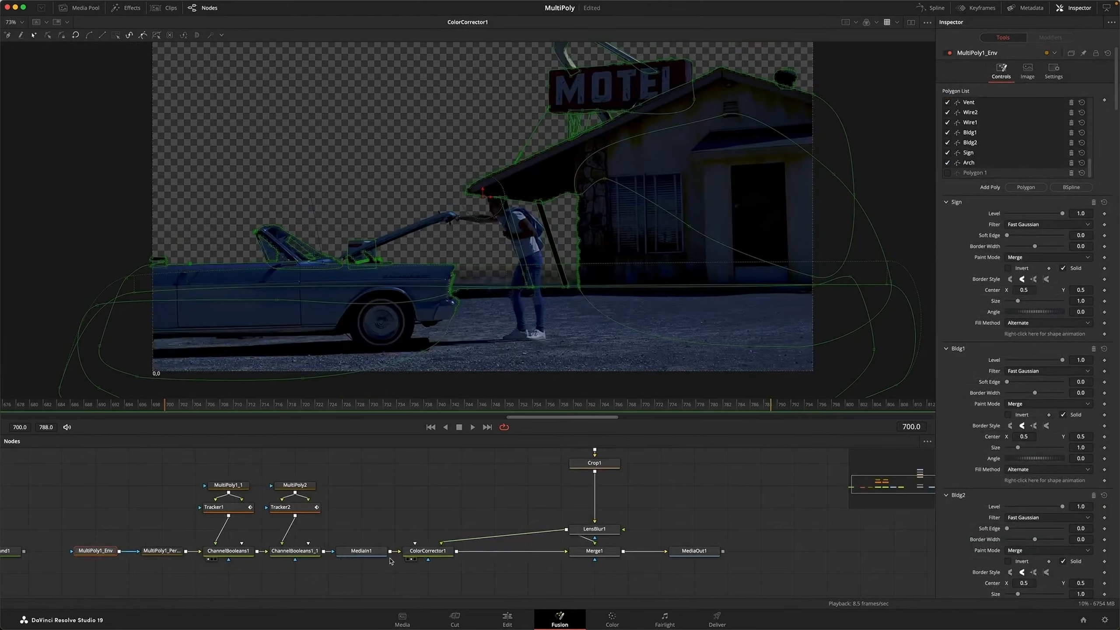
pyautogui.moveTo(587, 551); pyautogui.dragTo(507, 265)
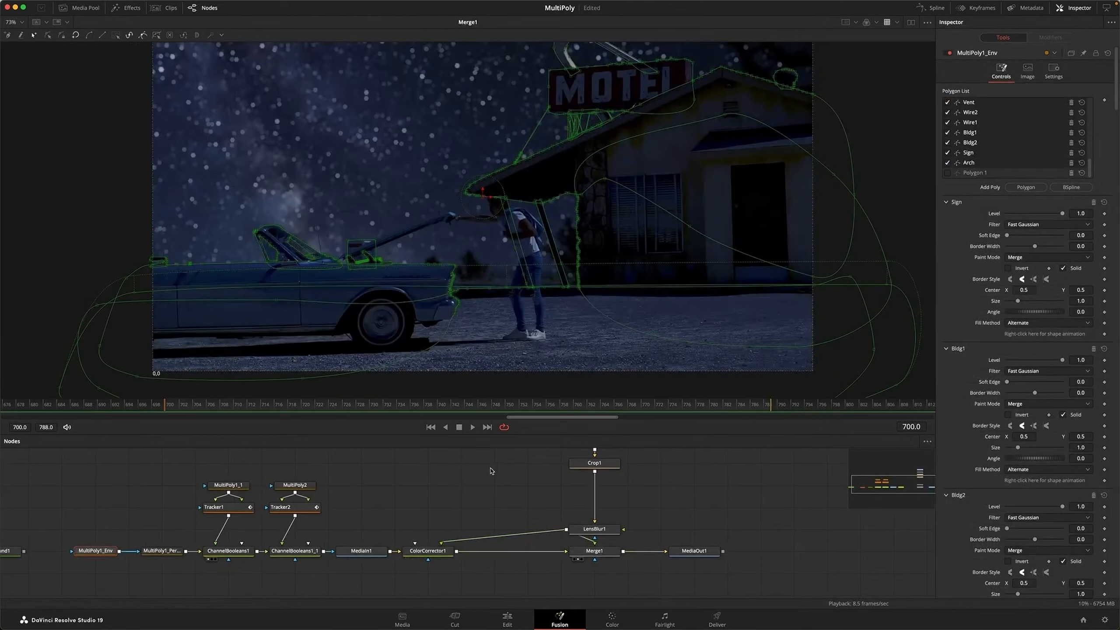
pyautogui.click(488, 495)
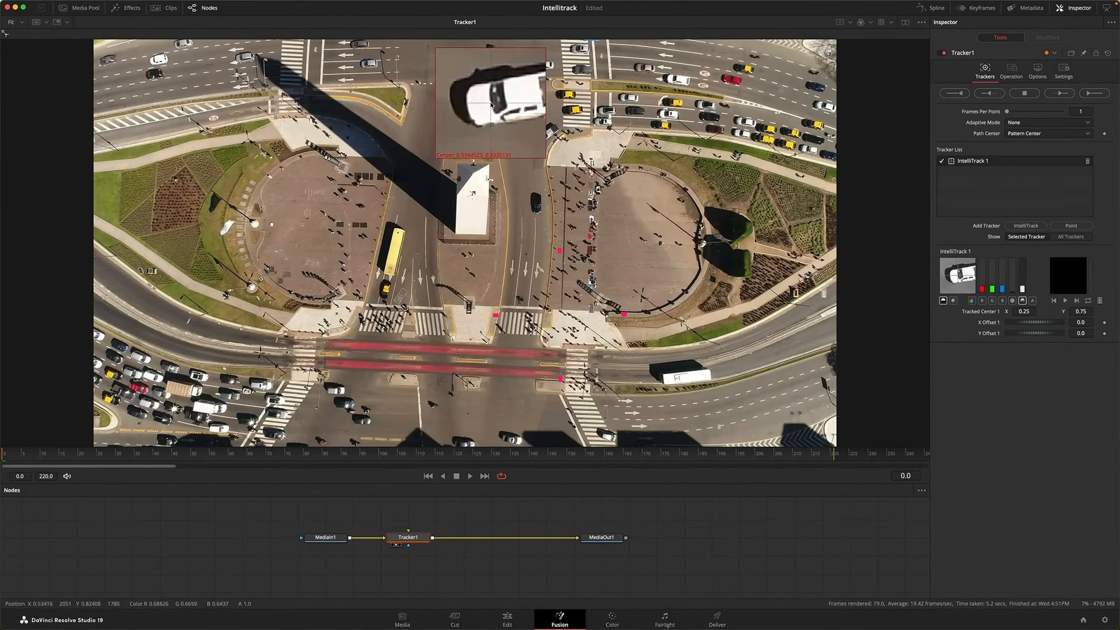
# Add another IntelliTrack tracker to the Tracker1 node.
pyautogui.click(1026, 226)
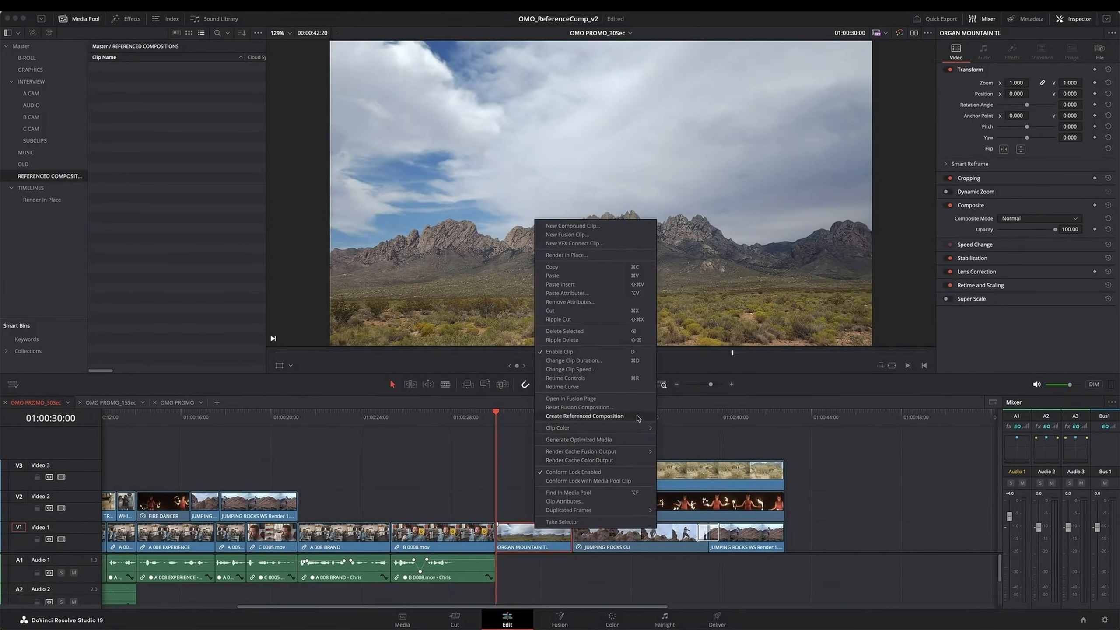
# Create a referenced composition named ClosingTag from the ORGAN MOUNTAIN TL clip on Video 1.
pyautogui.click(637, 417)
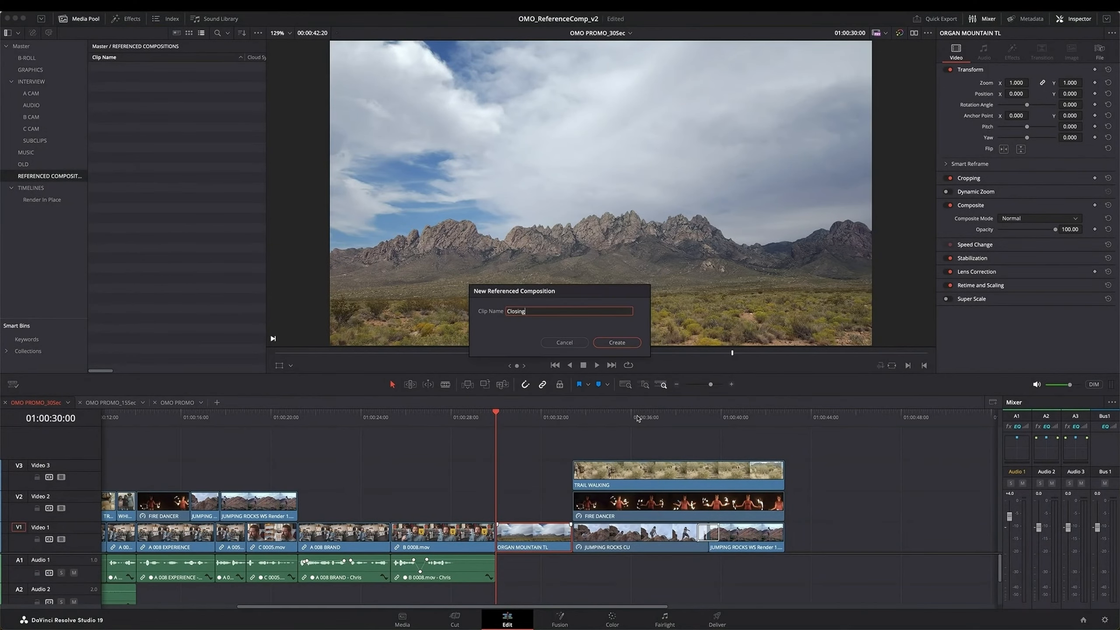
pyautogui.write('ClosingTag')
pyautogui.press('Return')
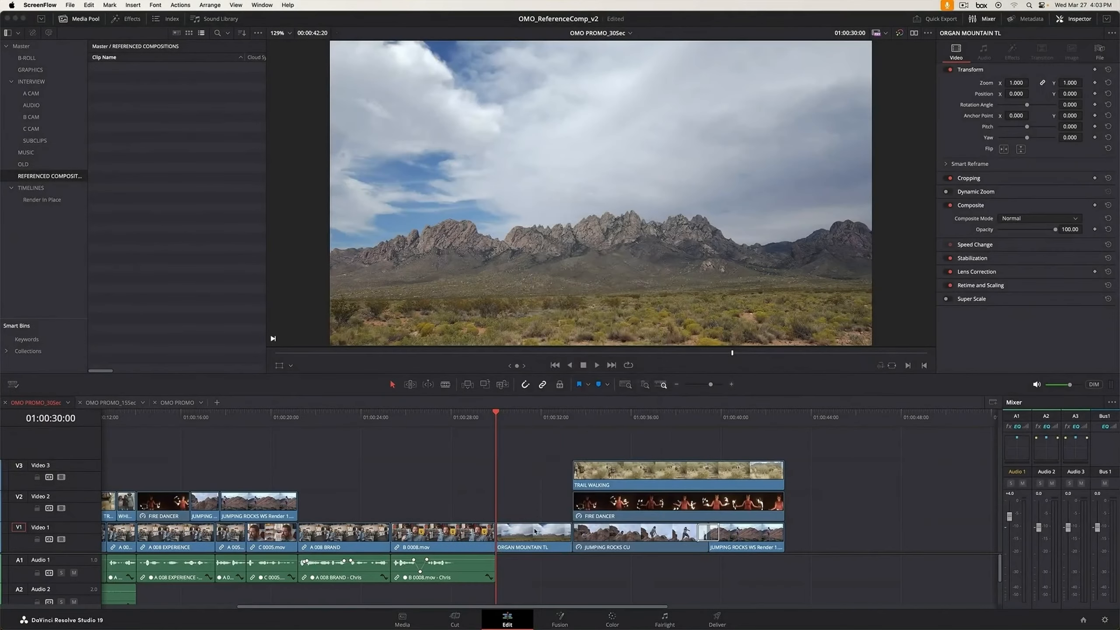
pyautogui.rightClick(533, 534)
pyautogui.click(637, 417)
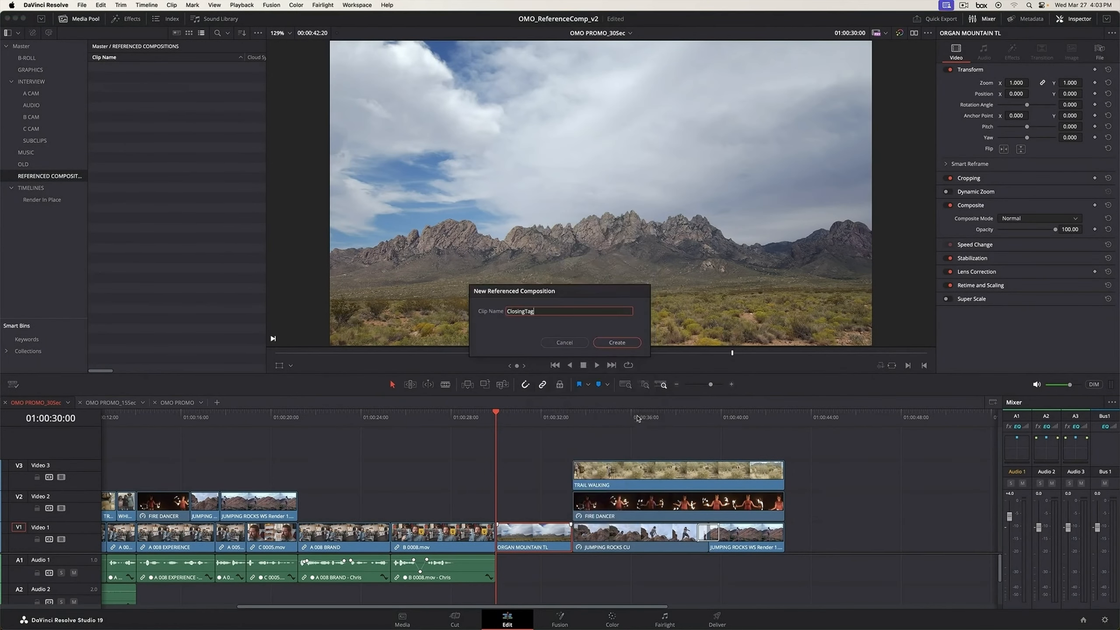
pyautogui.press('Return')
# Create a referenced composition named ThreeSplit from the stacked TRAIL WALKING, FIRE DANCER and JUMPING ROCKS clips.
pyautogui.moveTo(616, 439); pyautogui.dragTo(762, 551)
pyautogui.rightClick(677, 476)
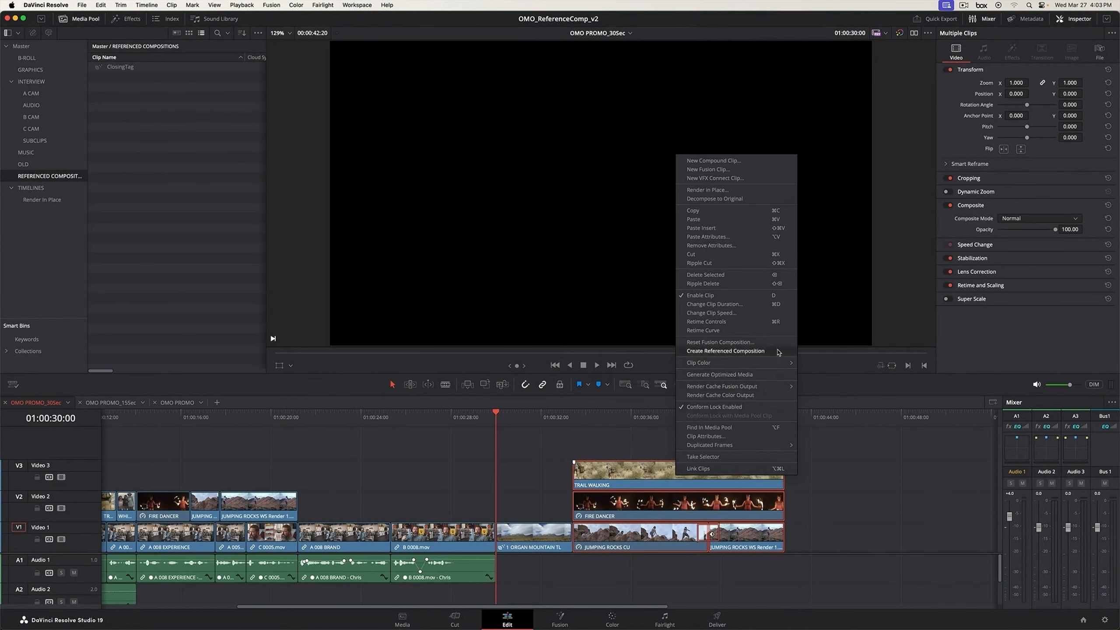
pyautogui.click(749, 350)
pyautogui.write('ThreeSpli')
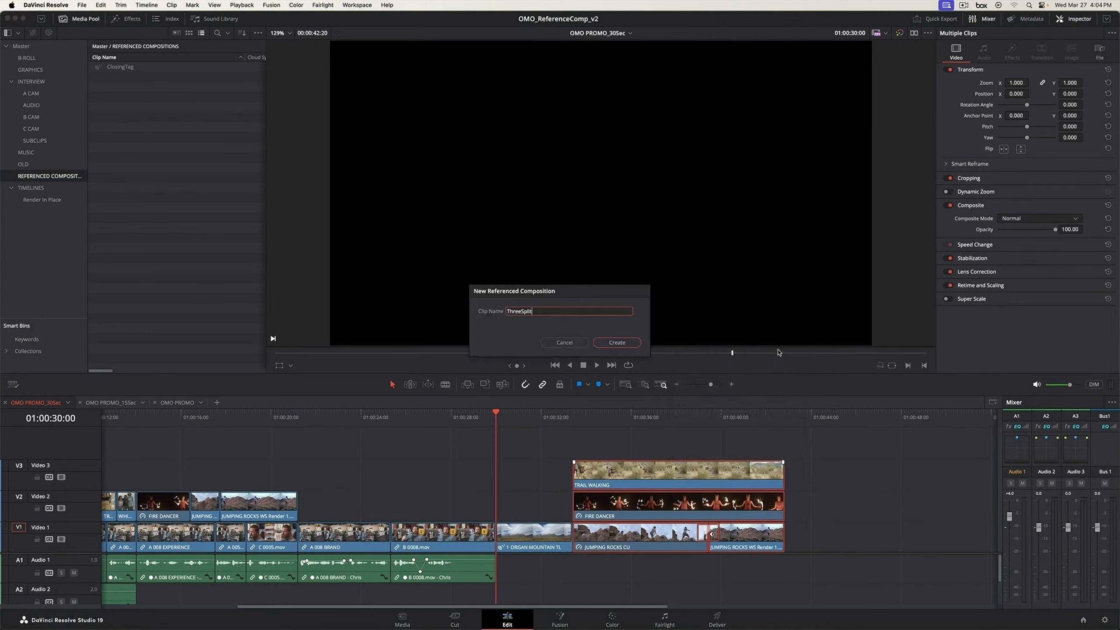
pyautogui.write('t')
pyautogui.press('Return')
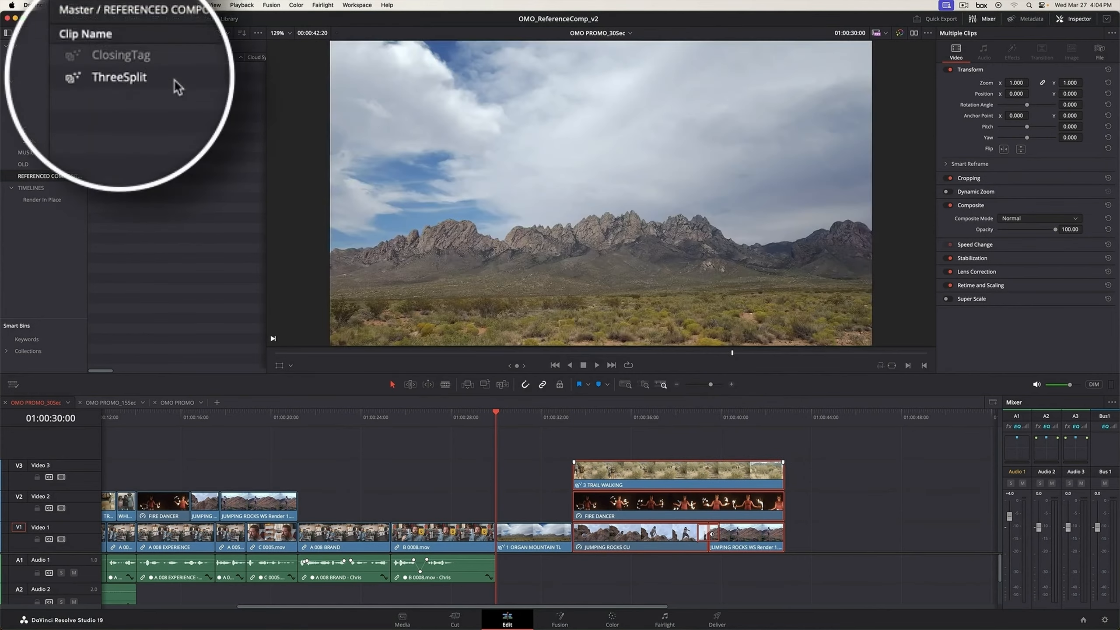
# Open the mountain clip's composition in Fusion and return to the edit timeline.
pyautogui.click(560, 618)
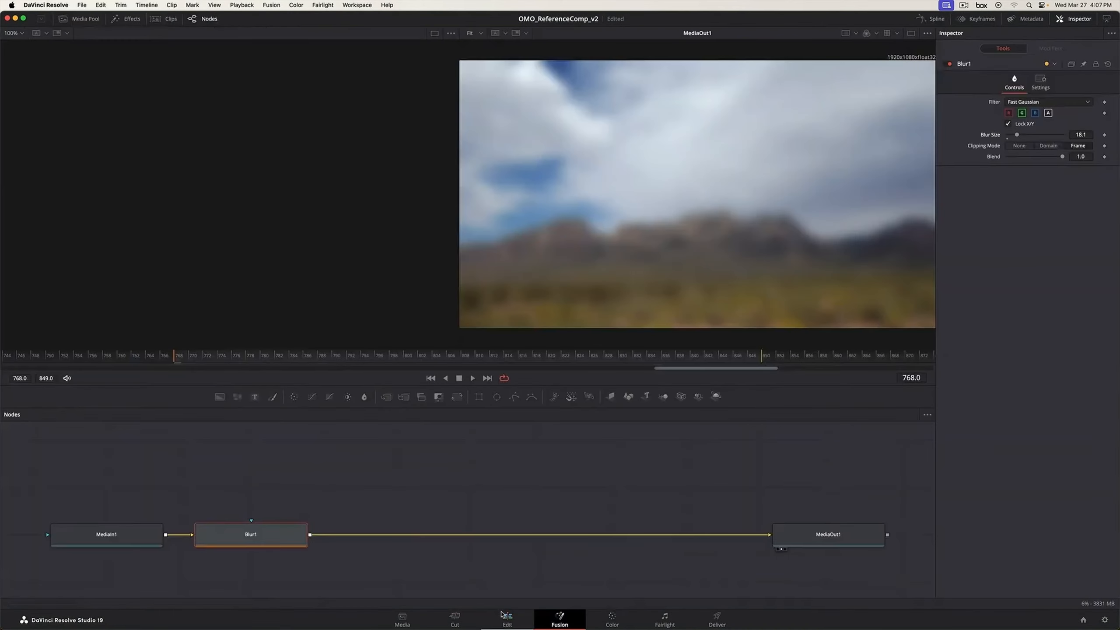
pyautogui.click(502, 616)
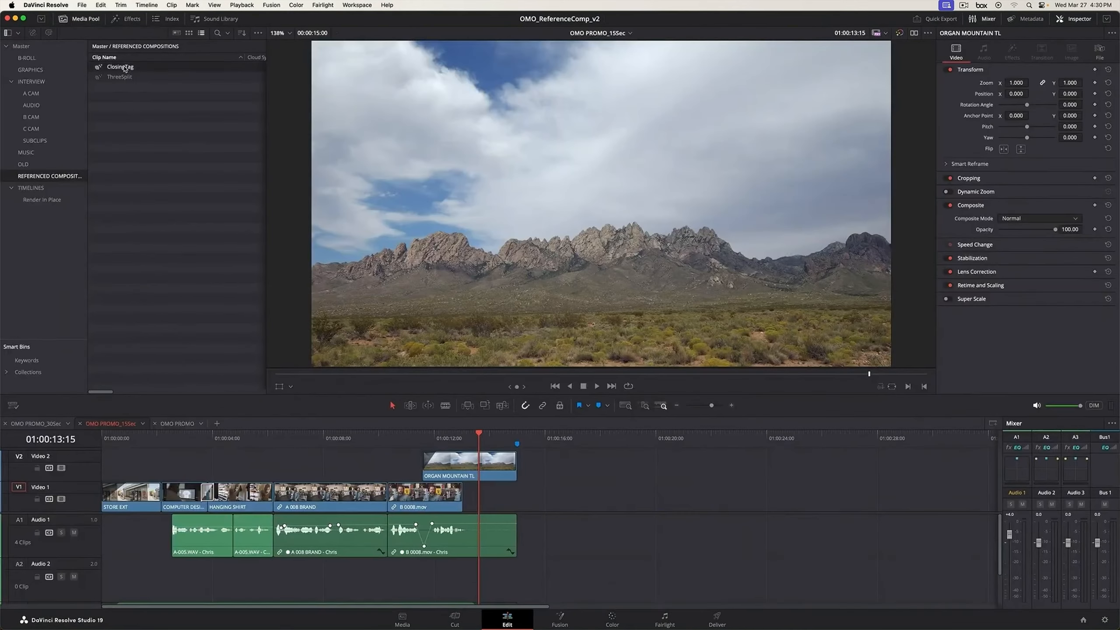
# Assign the ClosingTag referenced composition to the ORGAN MOUNTAIN TL clip in the OMO PROMO_15Sec timeline.
pyautogui.click(122, 67)
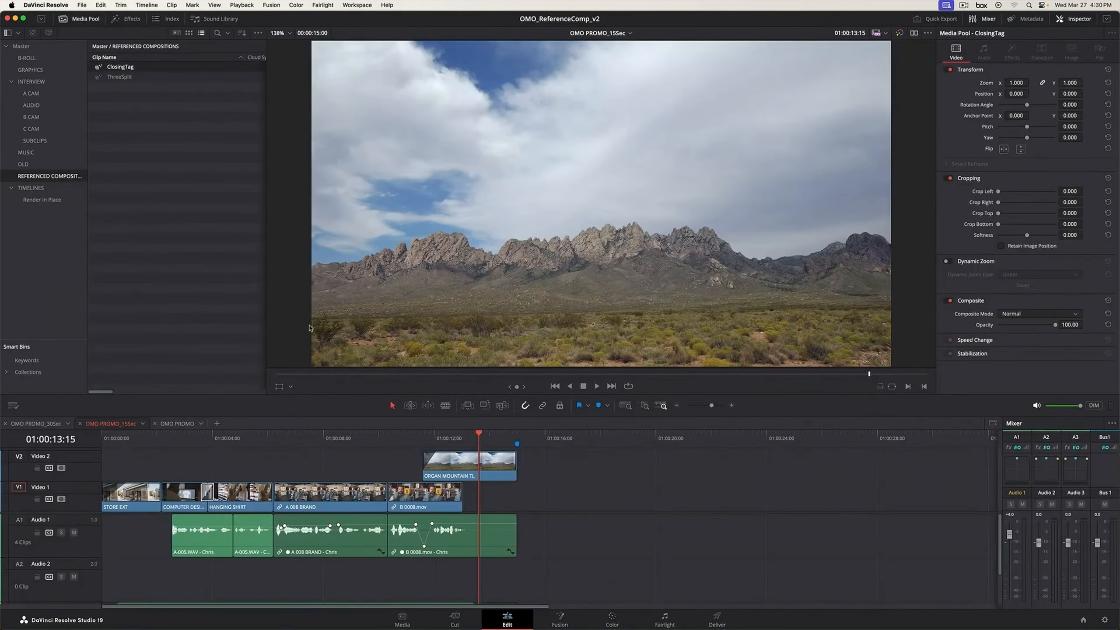
pyautogui.rightClick(492, 468)
pyautogui.click(541, 343)
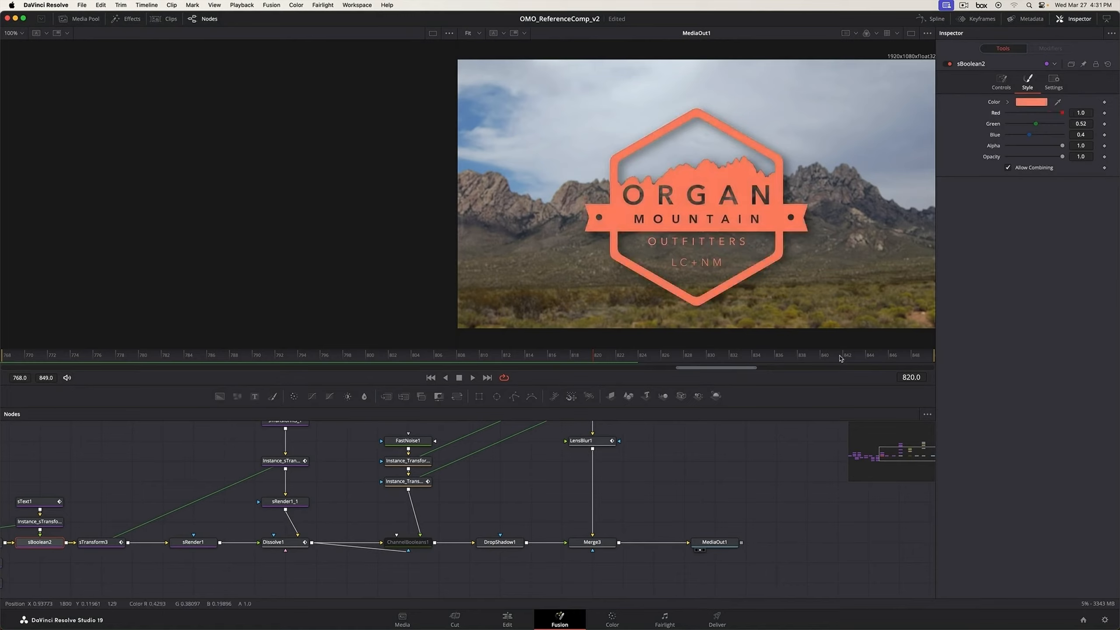
# Replace the ORGAN MOUNTAIN TL clip on Video 1 of the OMO PROMO_30Sec timeline with a fresh one from the B-ROLL bin.
pyautogui.click(507, 618)
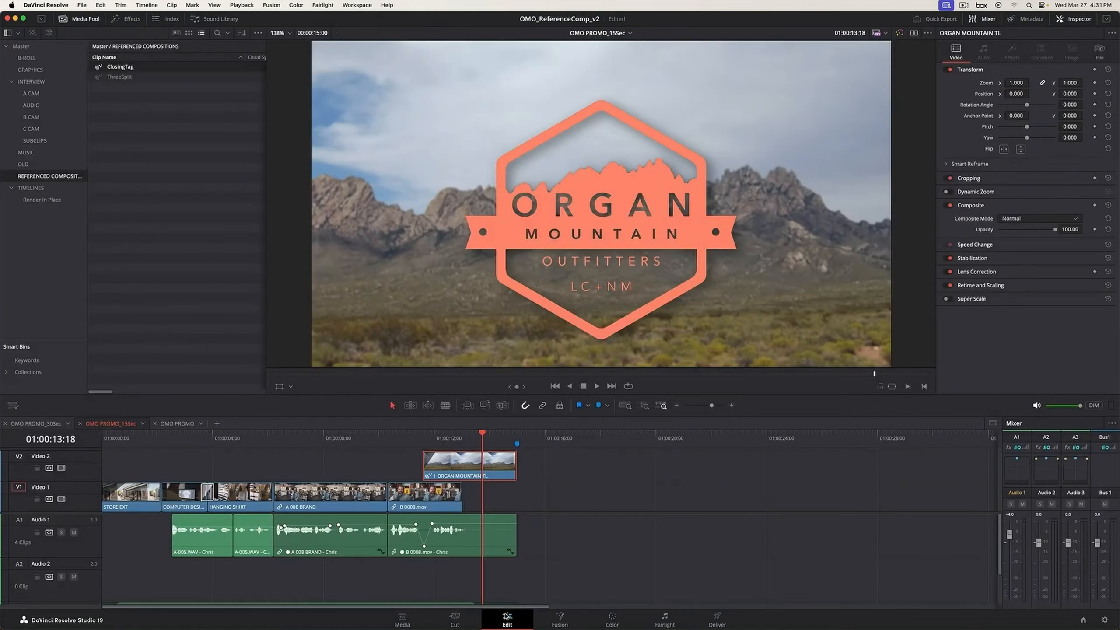
pyautogui.click(46, 423)
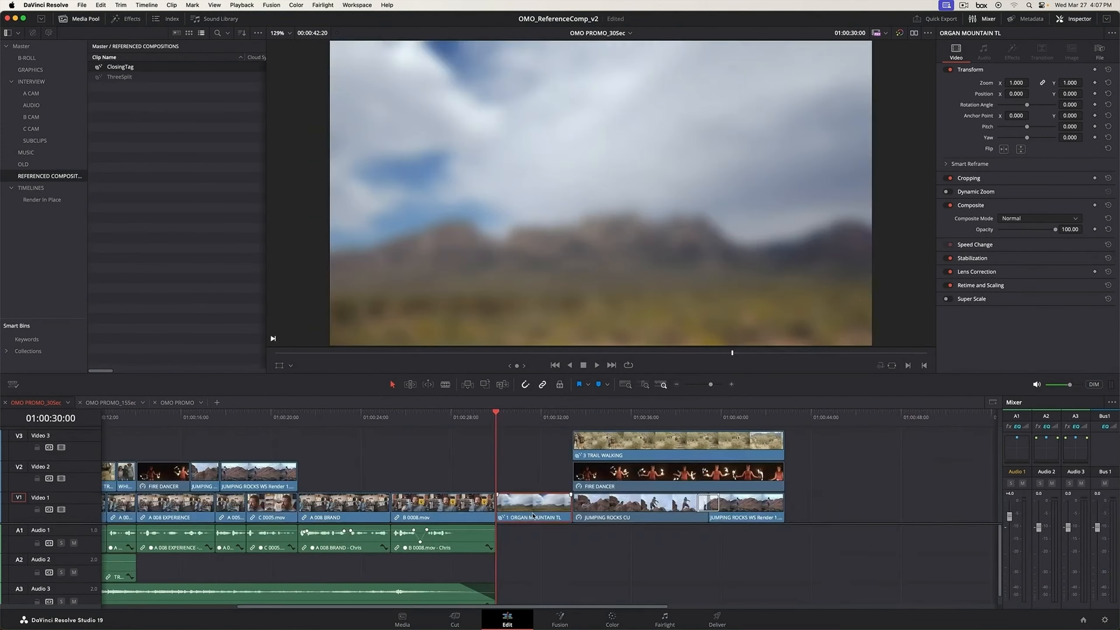
pyautogui.press('Delete')
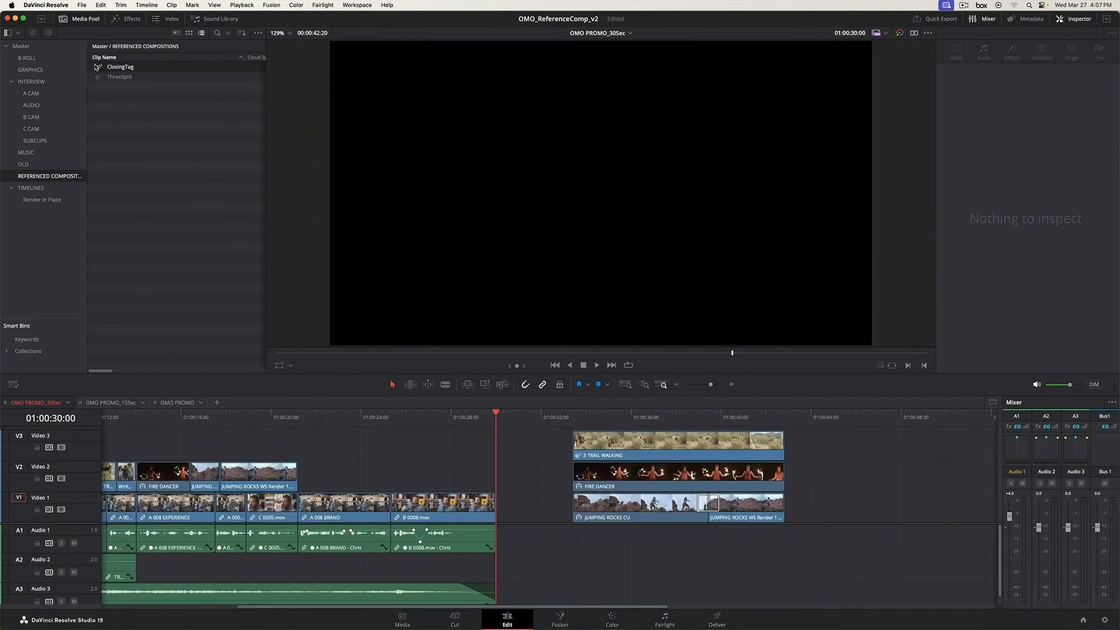
pyautogui.click(27, 58)
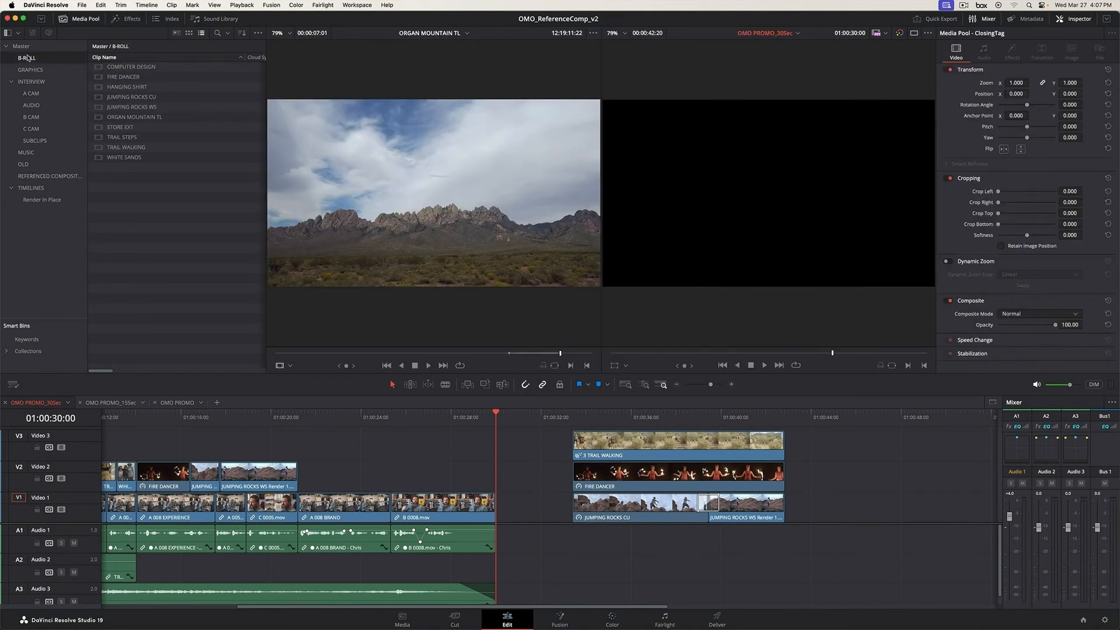
pyautogui.moveTo(134, 116); pyautogui.dragTo(529, 510)
pyautogui.rightClick(529, 512)
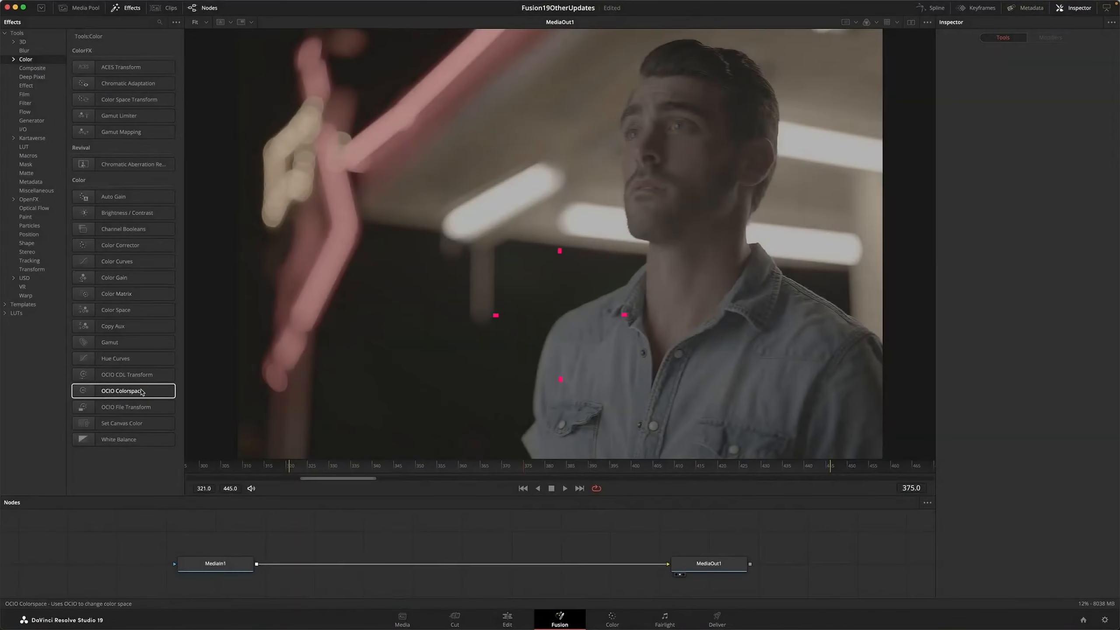
# Insert an OCIO Colorspace node between MediaIn1 and MediaOut1 and load the studio-config OCIO file into it.
pyautogui.moveTo(122, 390); pyautogui.dragTo(362, 563)
pyautogui.click(1023, 101)
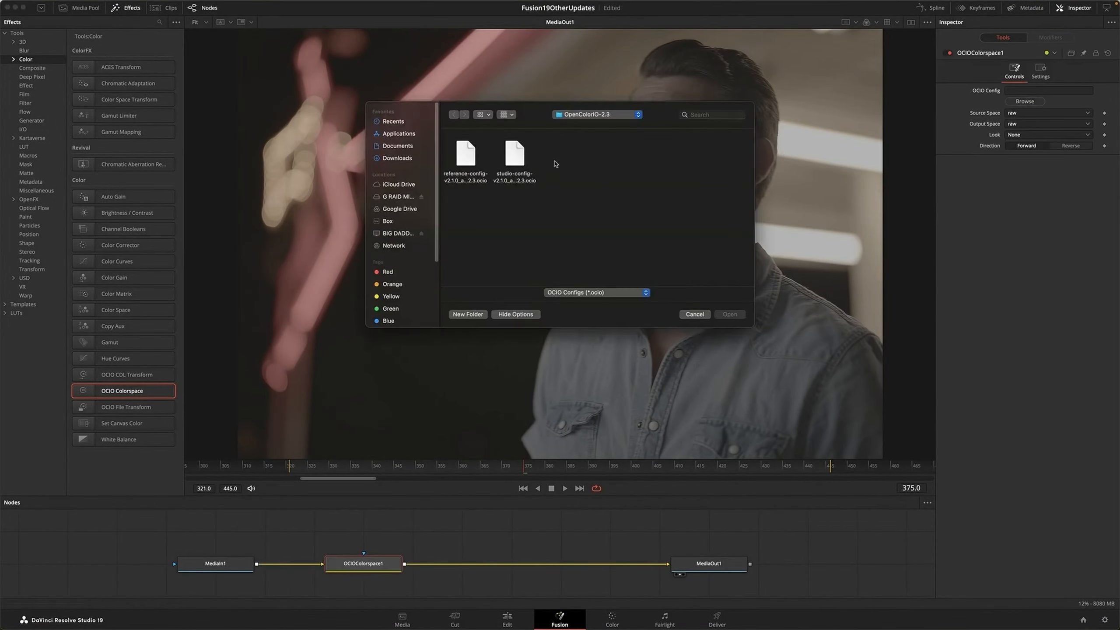
pyautogui.click(514, 154)
pyautogui.click(728, 315)
# Set the OCIO Colorspace node's source space to BMDFilm WideGamut Gen5 and its output space to ACEScg.
pyautogui.click(1088, 113)
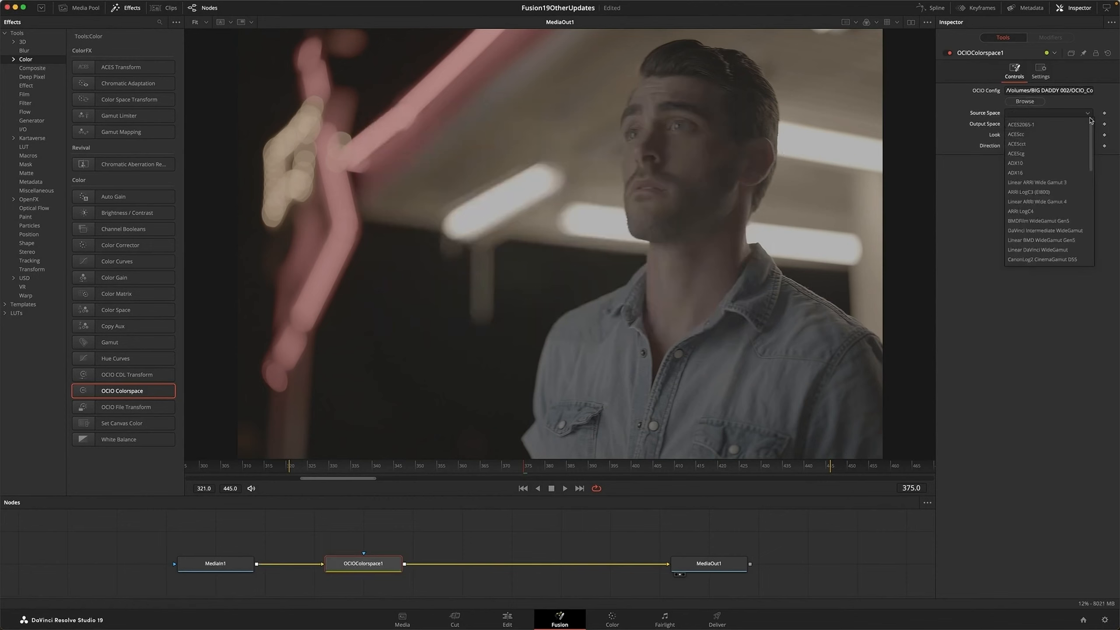
pyautogui.click(1072, 222)
pyautogui.click(1087, 124)
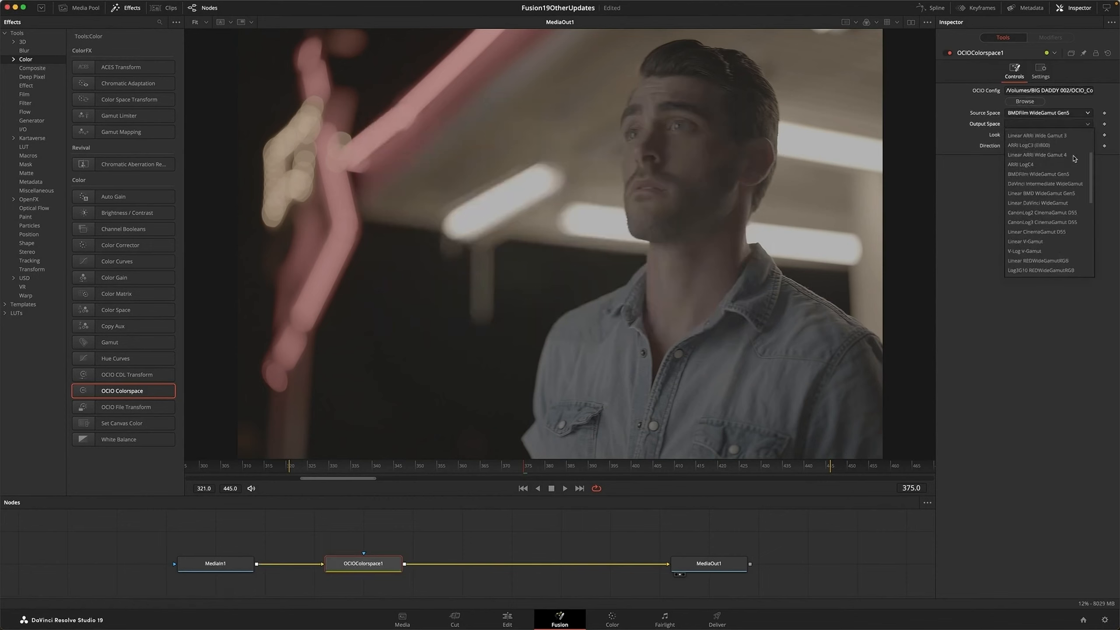
pyautogui.click(1073, 251)
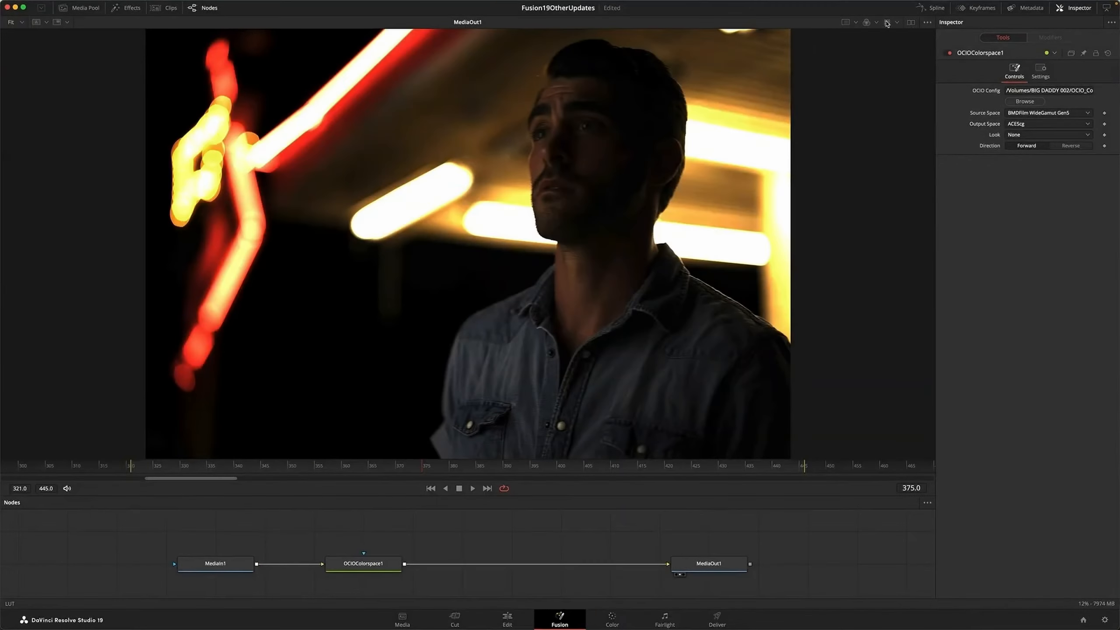
# Set the Fusion viewer's lookup table to Color Space Transform.
pyautogui.click(897, 22)
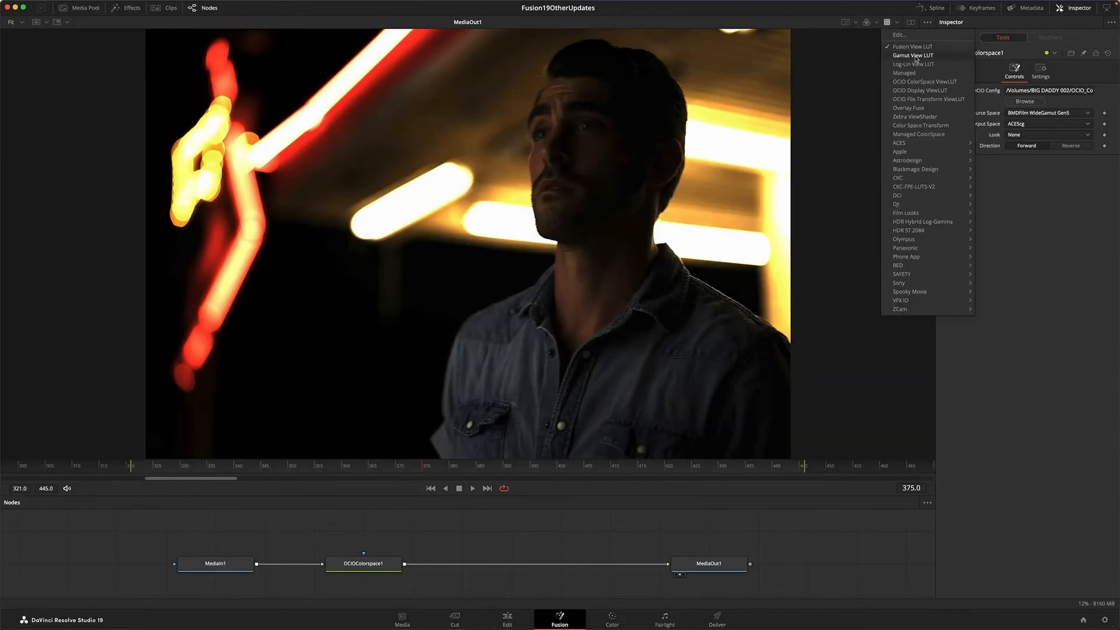
pyautogui.click(919, 126)
pyautogui.rightClick(787, 83)
pyautogui.moveTo(816, 157)
pyautogui.click(884, 167)
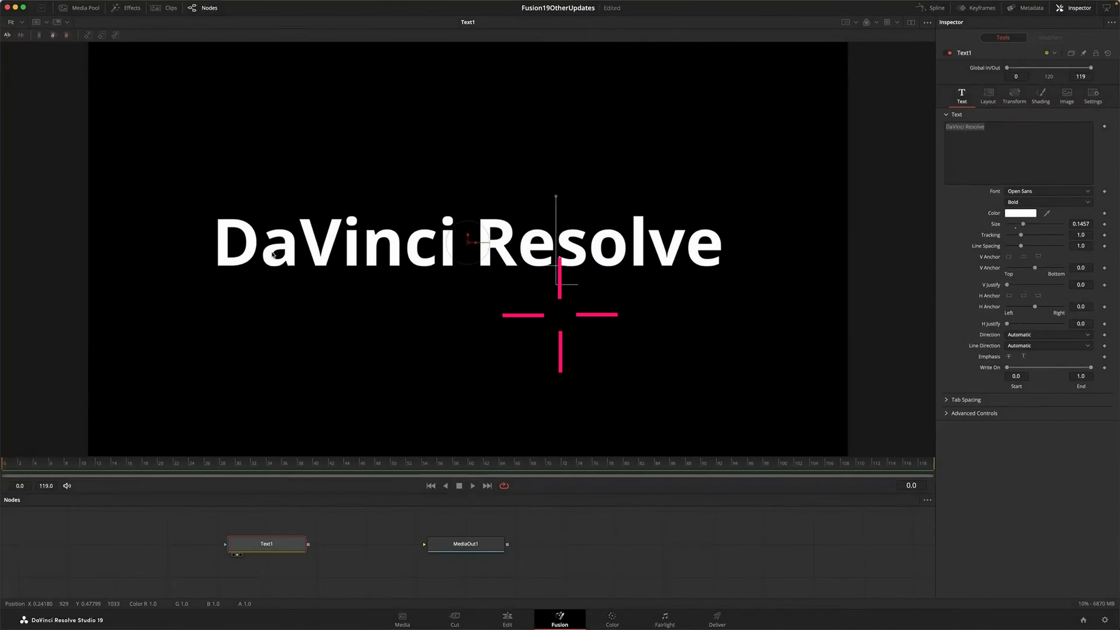
# Append the word ROCKS to the "DaVinci Resolve" title directly on the Fusion canvas.
pyautogui.write('Rocks')
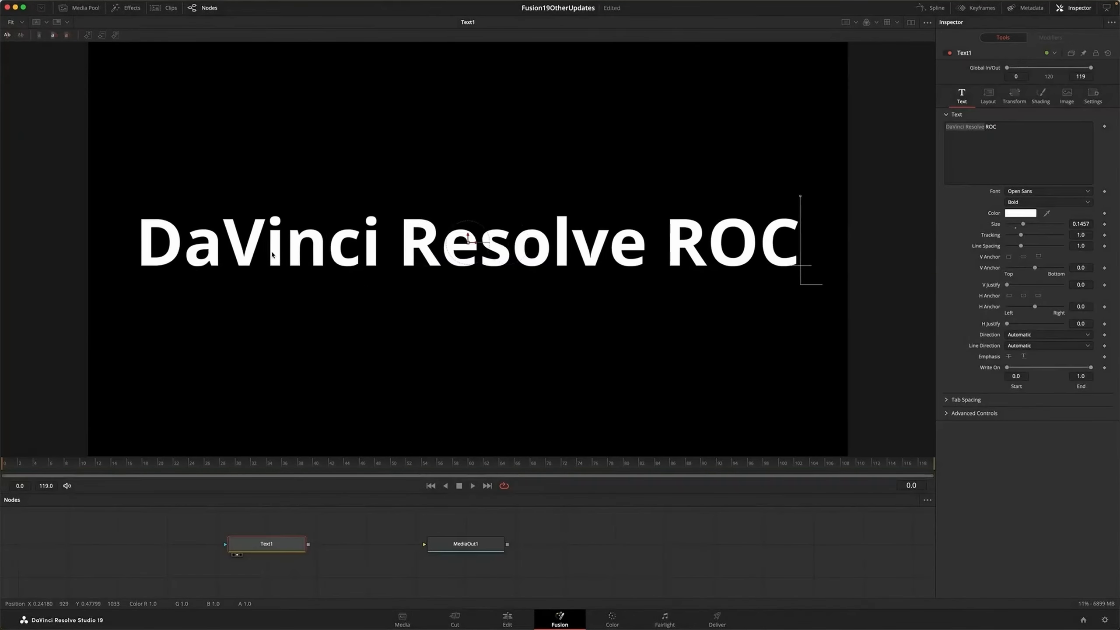
pyautogui.rightClick(520, 250)
pyautogui.moveTo(570, 393)
pyautogui.click(636, 398)
# Apply a text option to the "Text on Edit Page Rocks" title directly in the edit page viewer.
pyautogui.press('space')
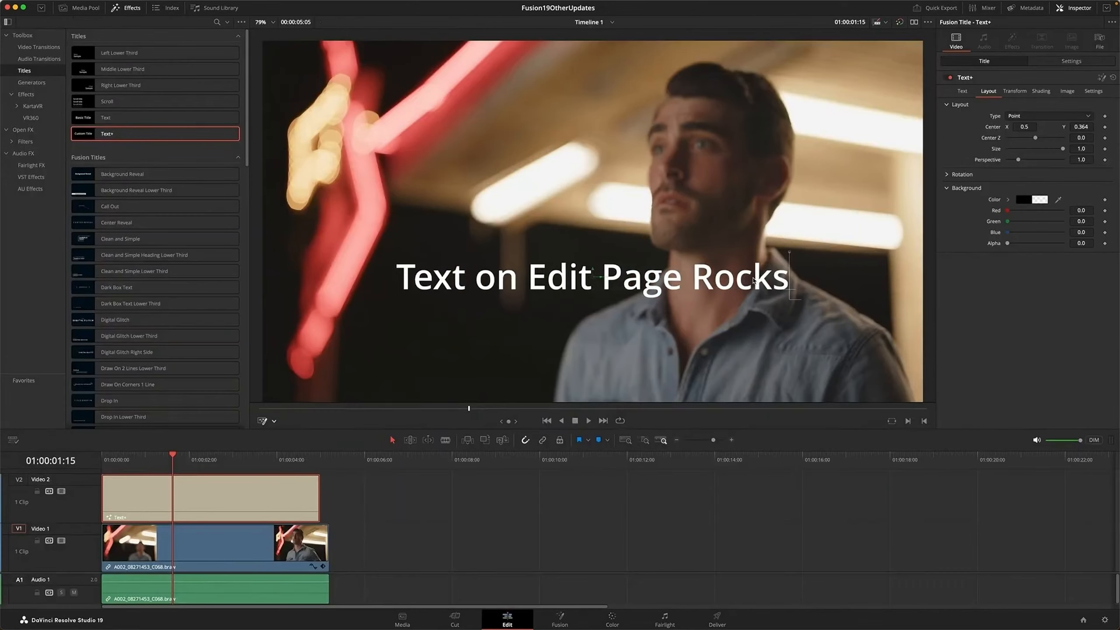
pyautogui.rightClick(543, 280)
pyautogui.moveTo(586, 299)
pyautogui.click(639, 311)
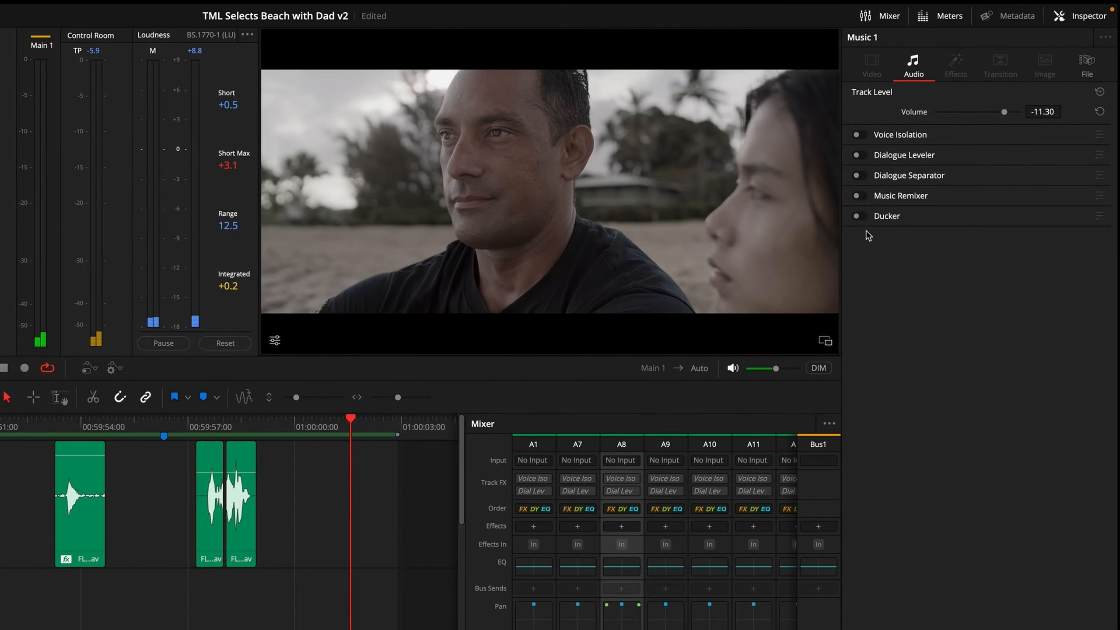
# Enable the Ducker on the Music 1 track, open its full controls and set the duck source to Dialogue.
pyautogui.click(860, 215)
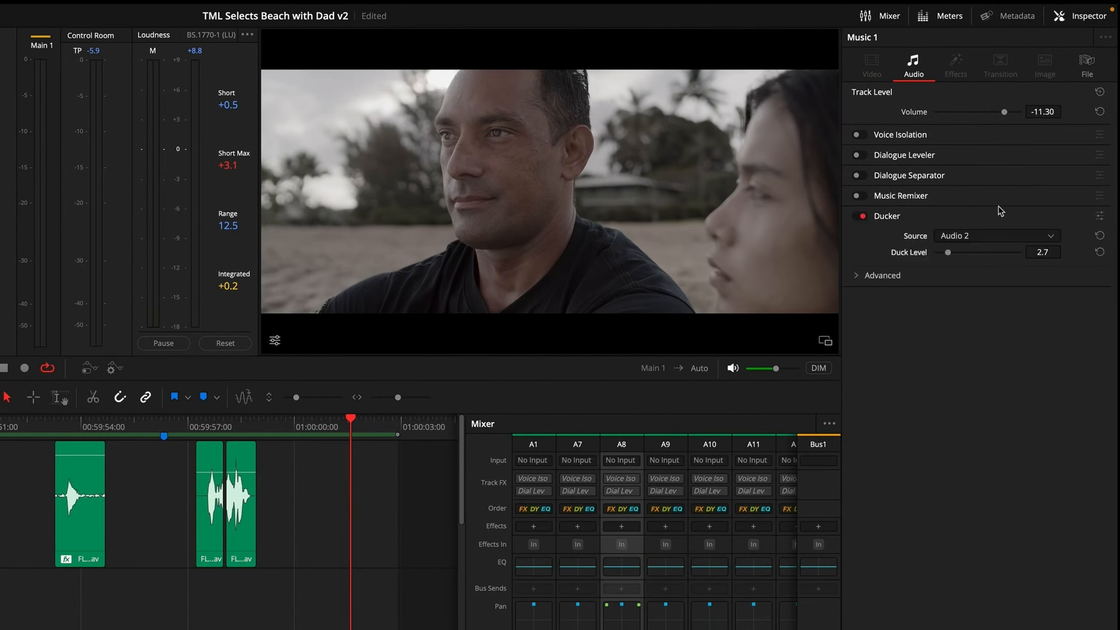
pyautogui.click(1099, 216)
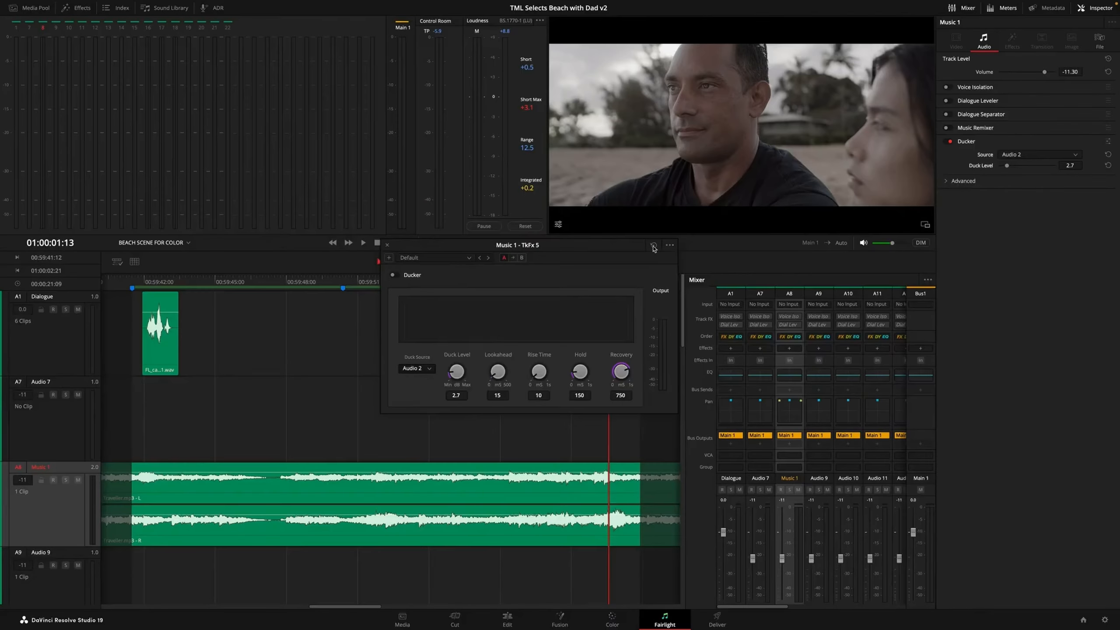
pyautogui.moveTo(391, 381); pyautogui.dragTo(310, 607)
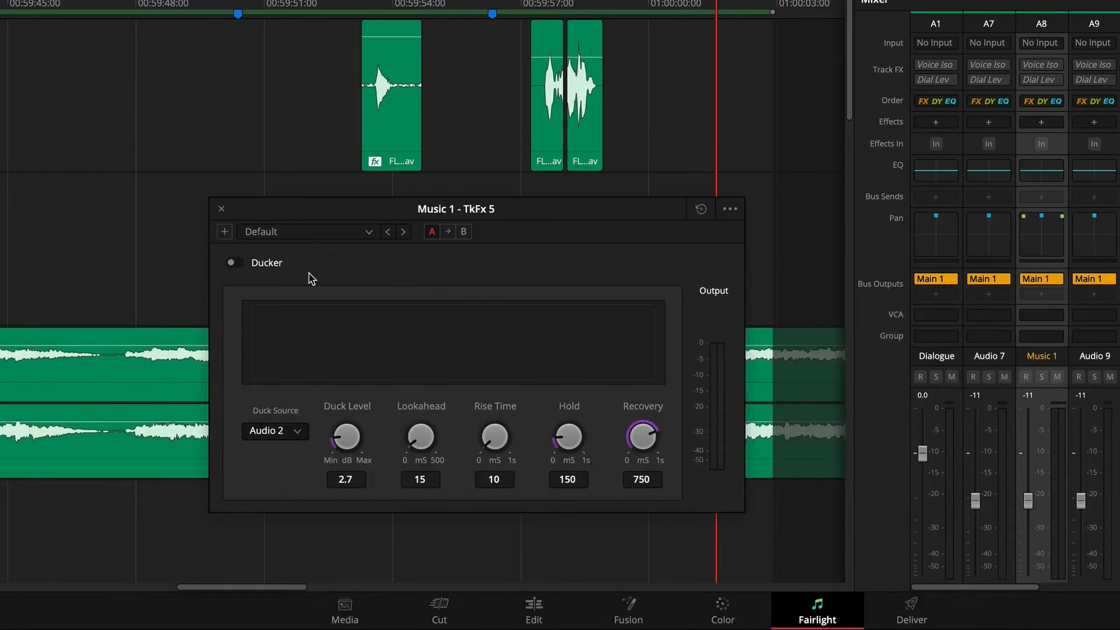
pyautogui.click(294, 434)
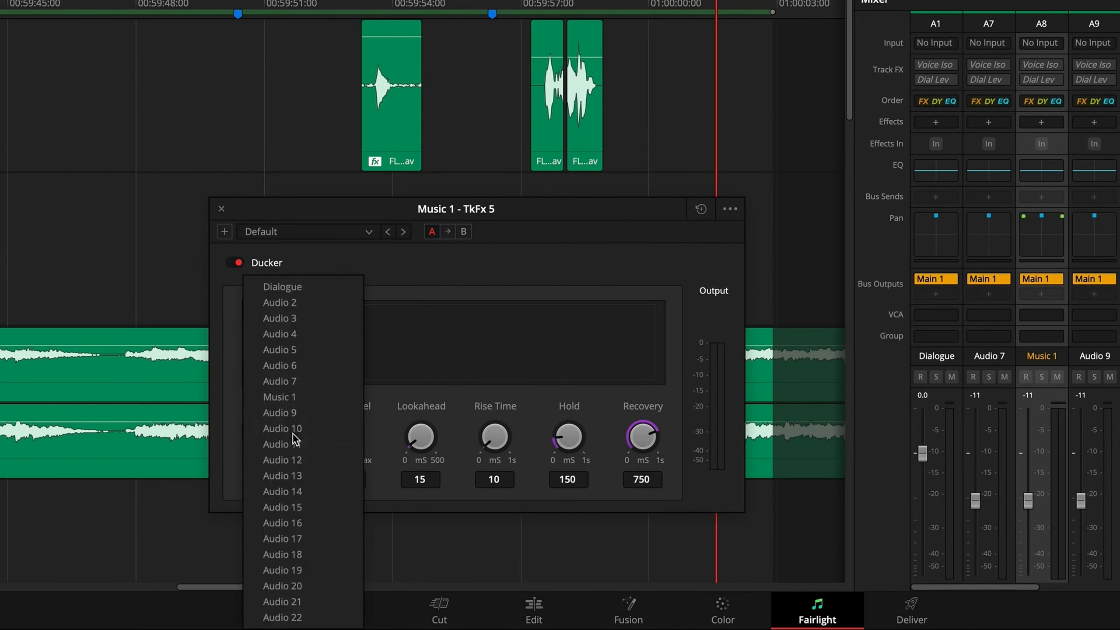
pyautogui.click(306, 287)
# Set the Ducker's duck level to 4.8 dB, play the section and adjust its lookahead and hold.
pyautogui.moveTo(340, 425); pyautogui.dragTo(378, 418)
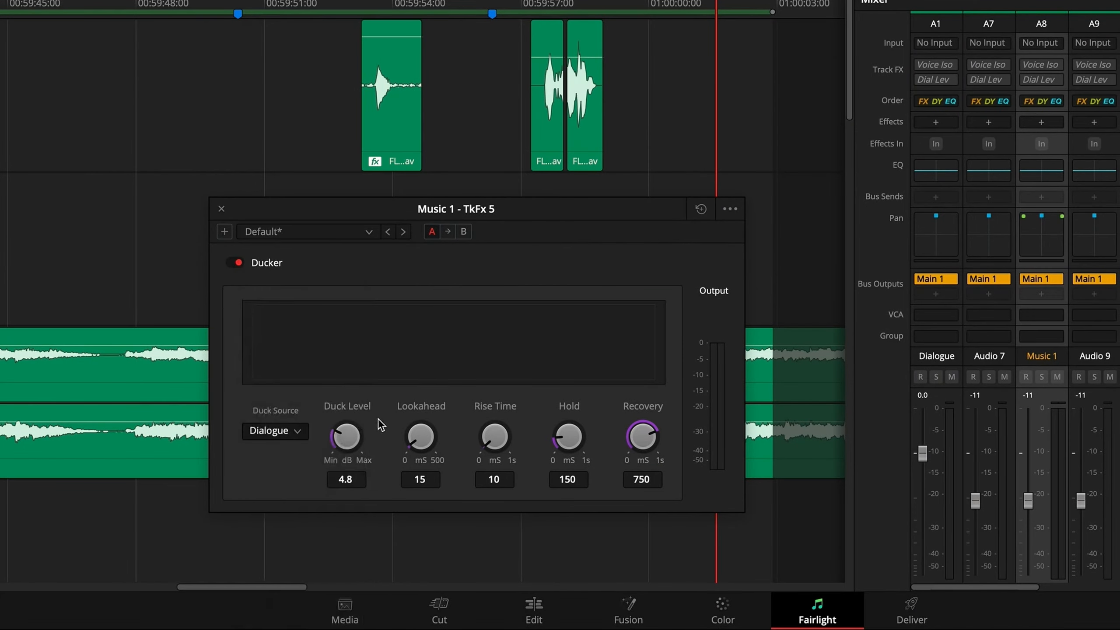
pyautogui.hotkey('shift', 'Up')
pyautogui.hotkey('shift', 'Up')
pyautogui.press('space')
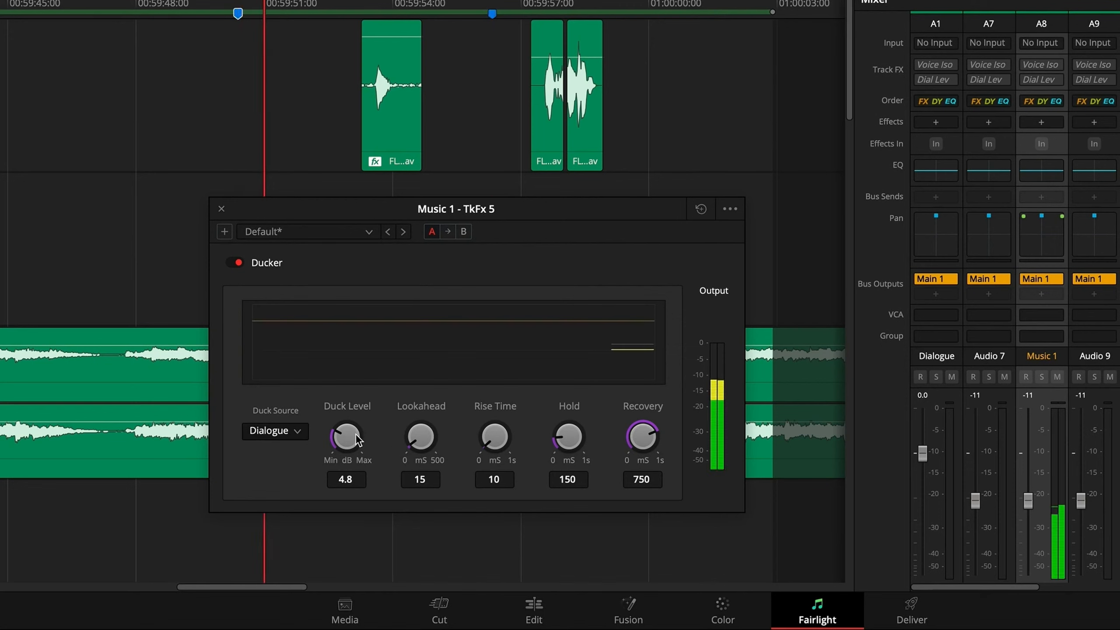
pyautogui.moveTo(421, 435); pyautogui.dragTo(716, 454)
pyautogui.moveTo(573, 436); pyautogui.dragTo(620, 427)
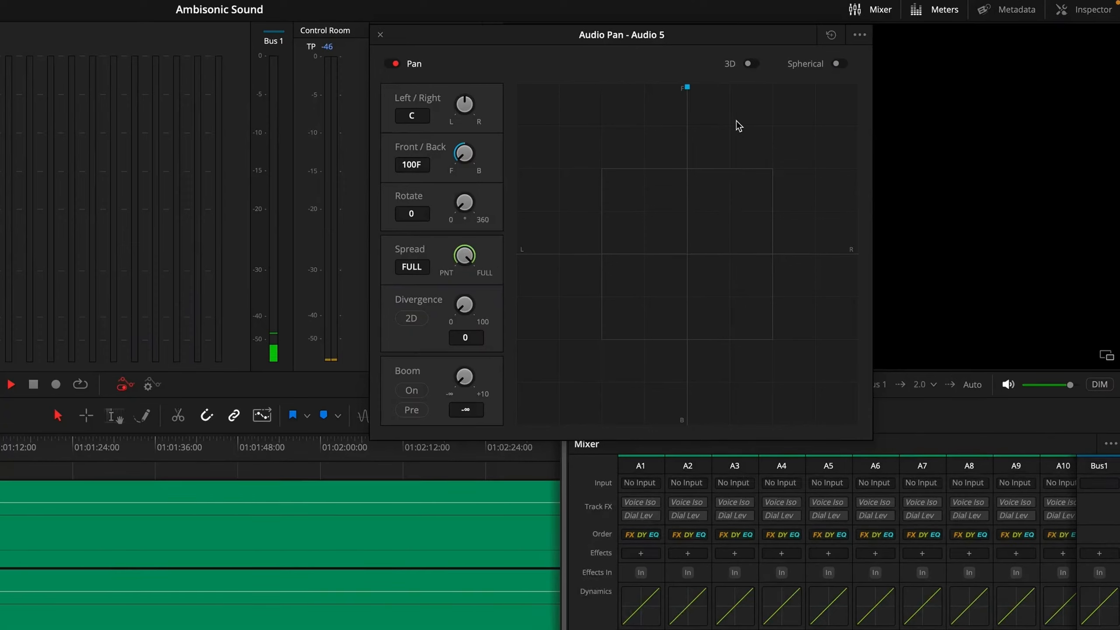
# Switch the Audio 5 pan to 3D and Spherical modes and reposition its sound source around the listener.
pyautogui.click(788, 64)
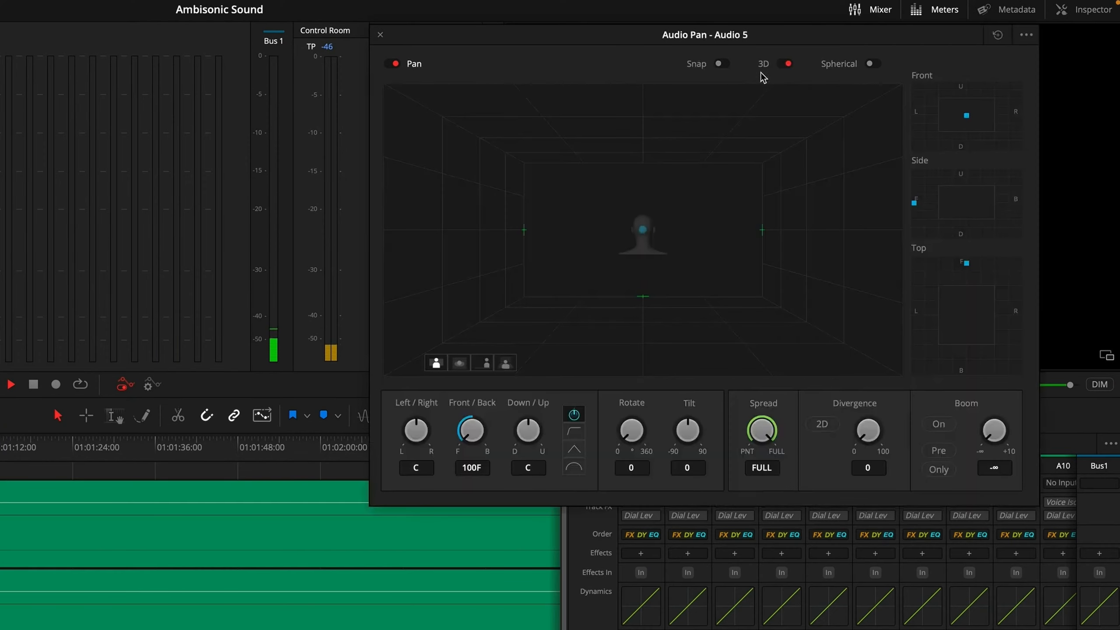
pyautogui.click(876, 64)
pyautogui.click(563, 469)
pyautogui.moveTo(769, 112); pyautogui.dragTo(720, 277)
pyautogui.click(589, 469)
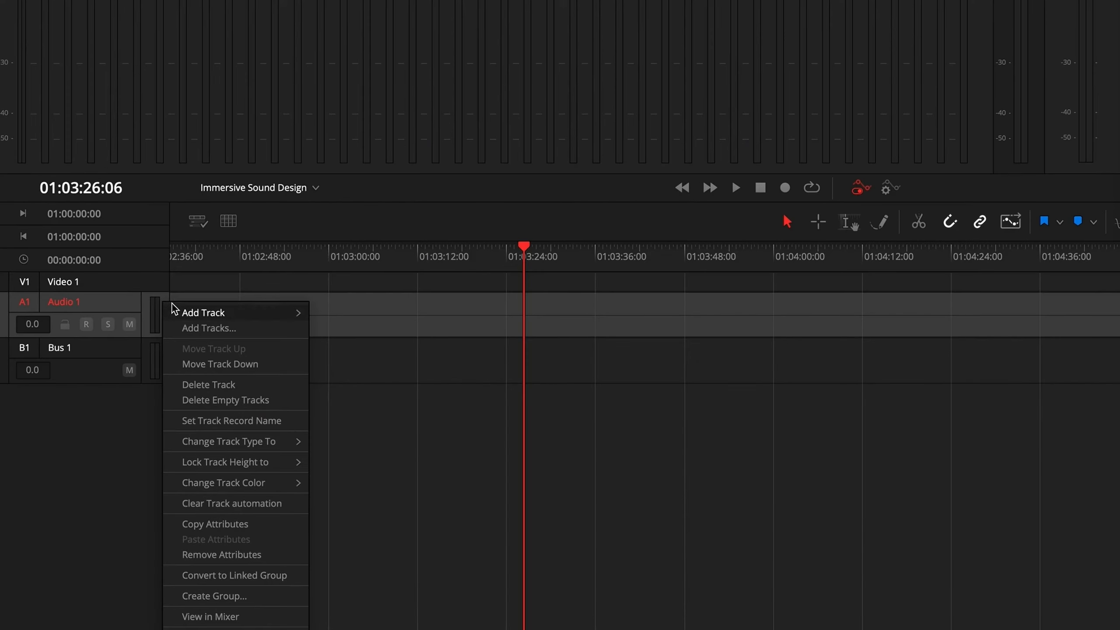
# Set the monitoring format to Binaural and pan Audio 1 in 2D to azimuth 85.0 and distance 0.62.
pyautogui.click(914, 413)
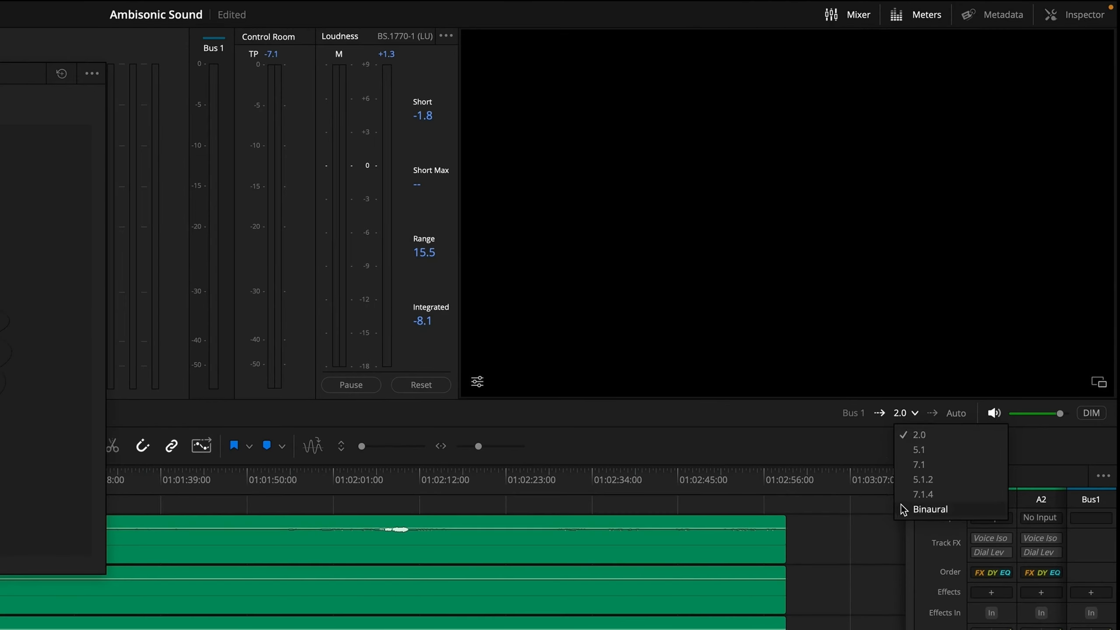
pyautogui.click(902, 509)
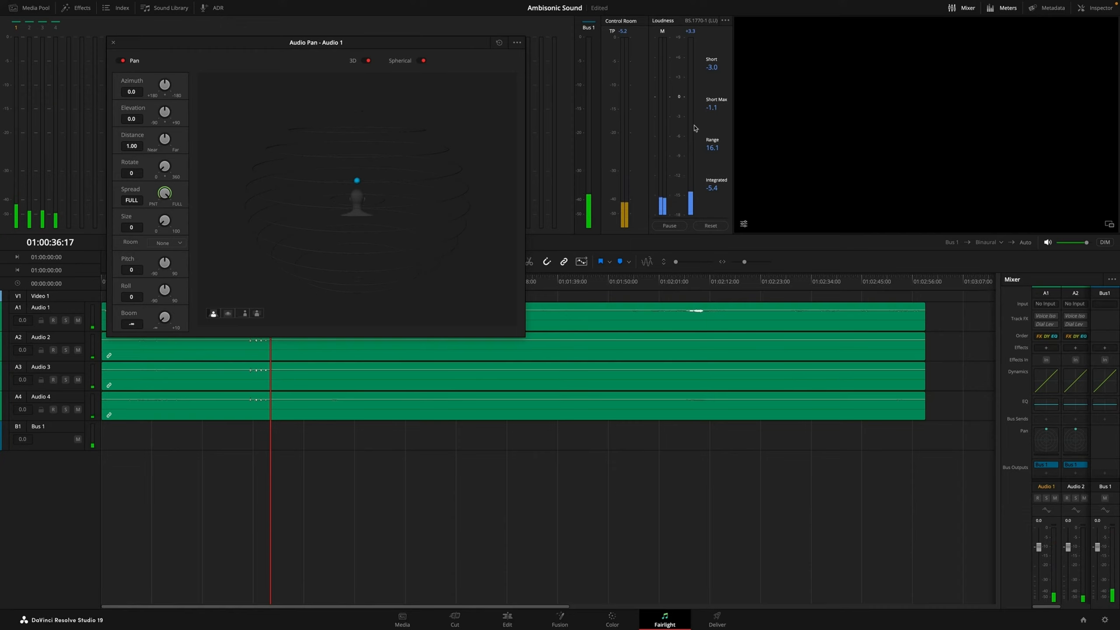
pyautogui.click(368, 61)
pyautogui.moveTo(304, 74); pyautogui.dragTo(240, 174)
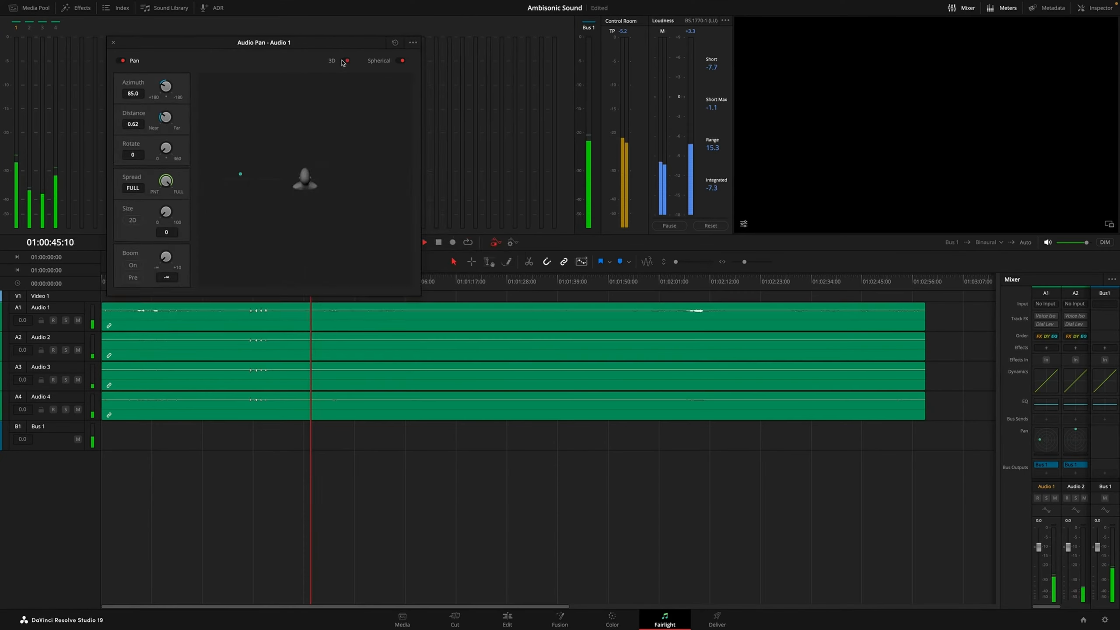
# Switch the Audio 1 pan back to 3D, move its source to elevation 17.2 and distance 0.30, and close Space View.
pyautogui.click(346, 61)
pyautogui.moveTo(434, 200); pyautogui.dragTo(298, 200)
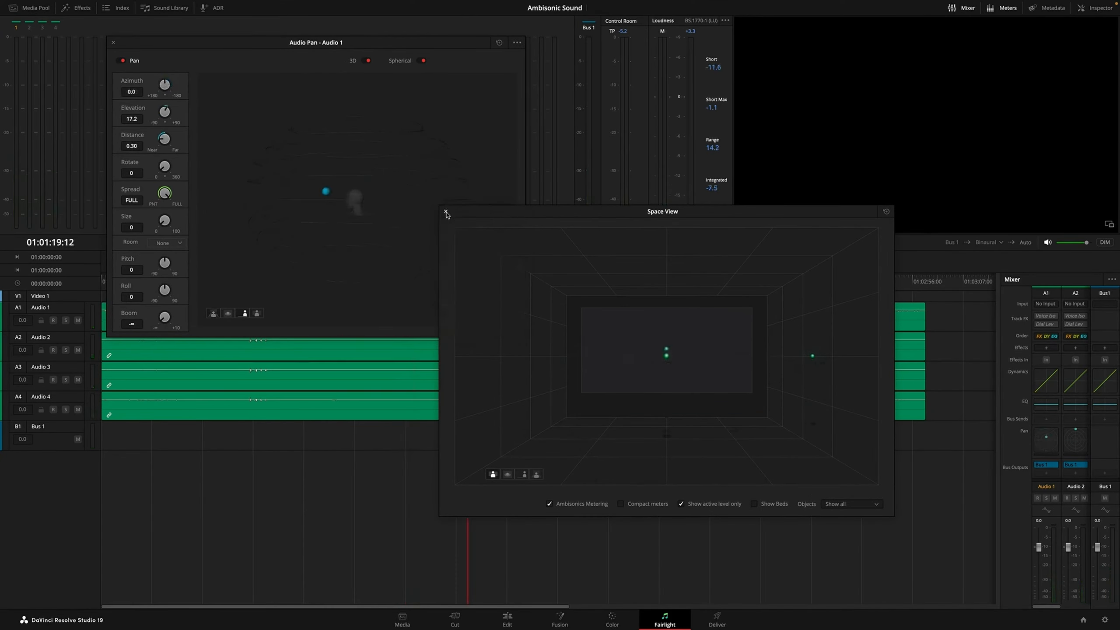
pyautogui.click(446, 213)
pyautogui.click(743, 223)
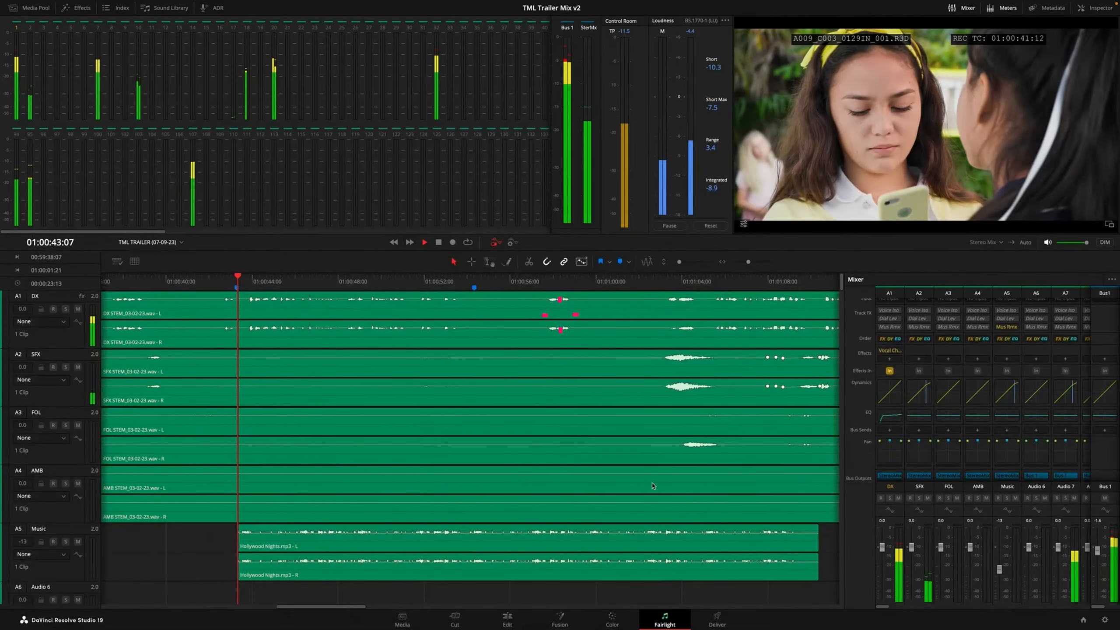
# Open the DX track's equalizer and set Band 1 to a slope of 12 and a frequency of 70 Hz.
pyautogui.doubleClick(890, 413)
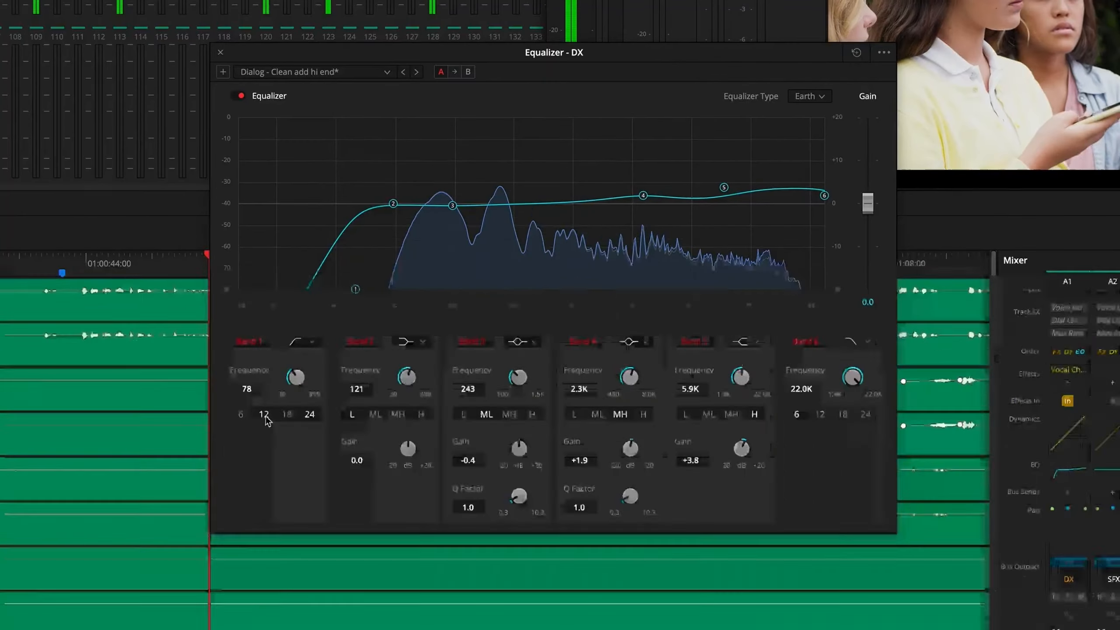
pyautogui.click(367, 379)
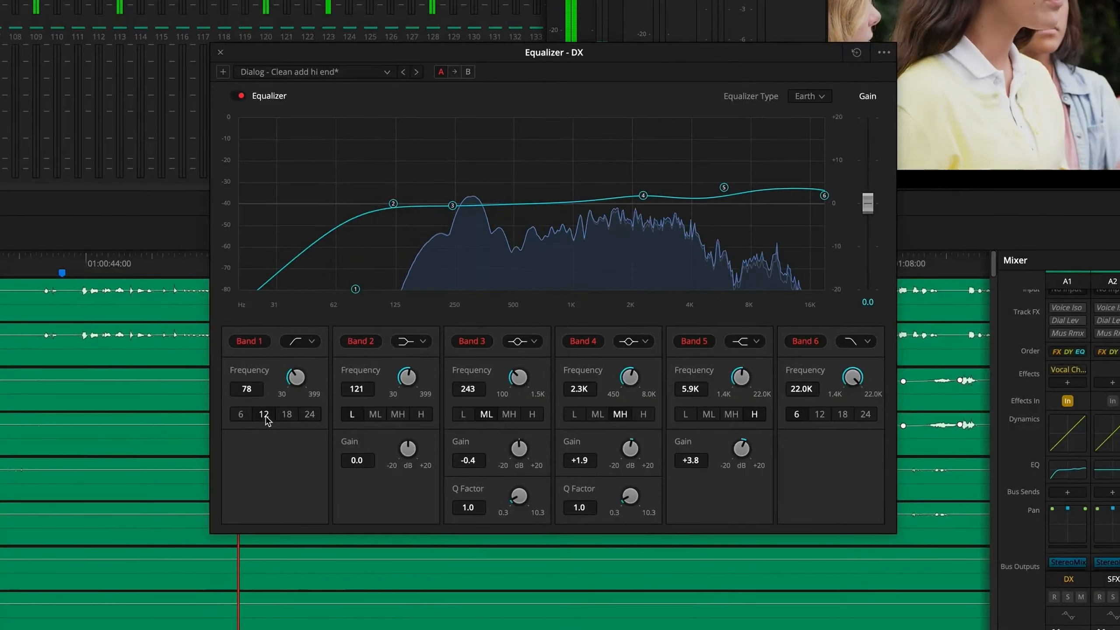
pyautogui.moveTo(295, 379); pyautogui.dragTo(282, 387)
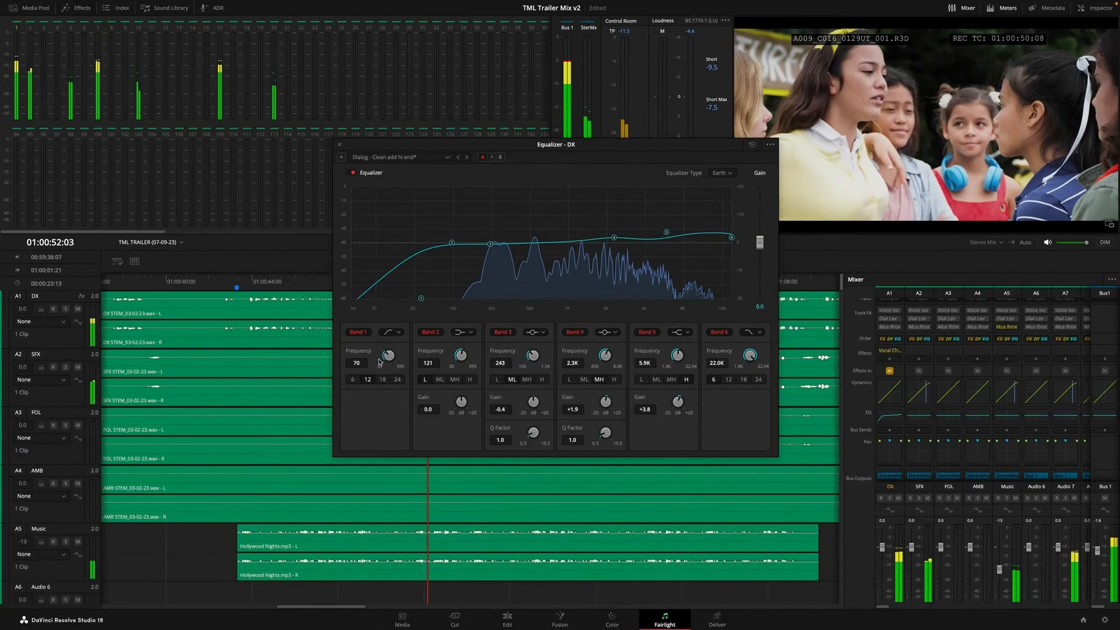